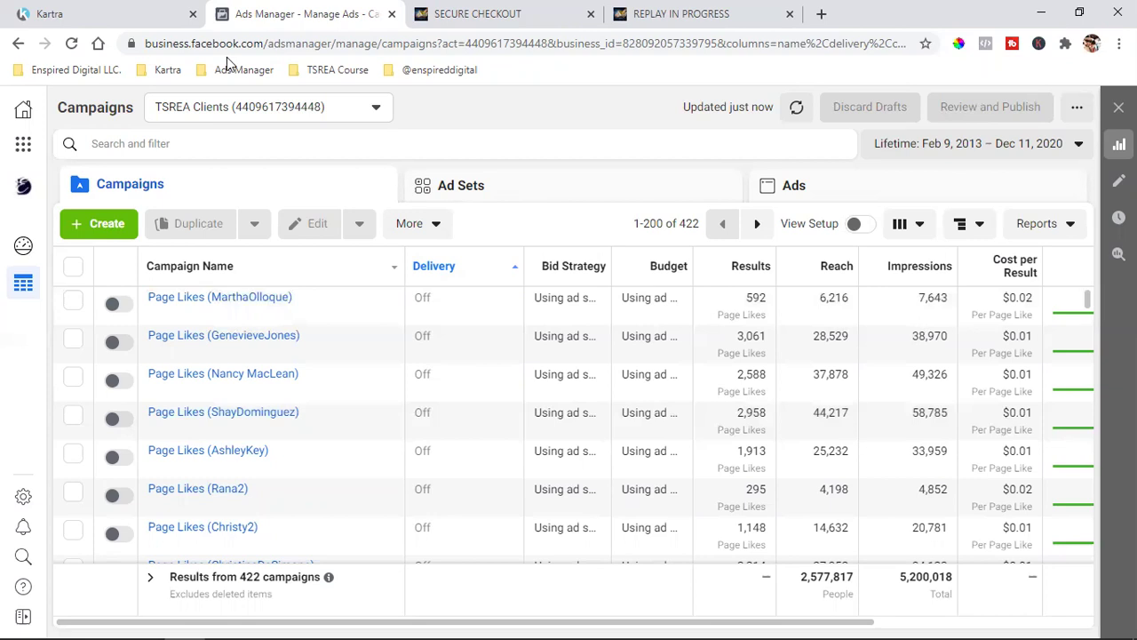
Switch to Kartra and filter the pages by the Shared Funnels category.
left_click(124, 13)
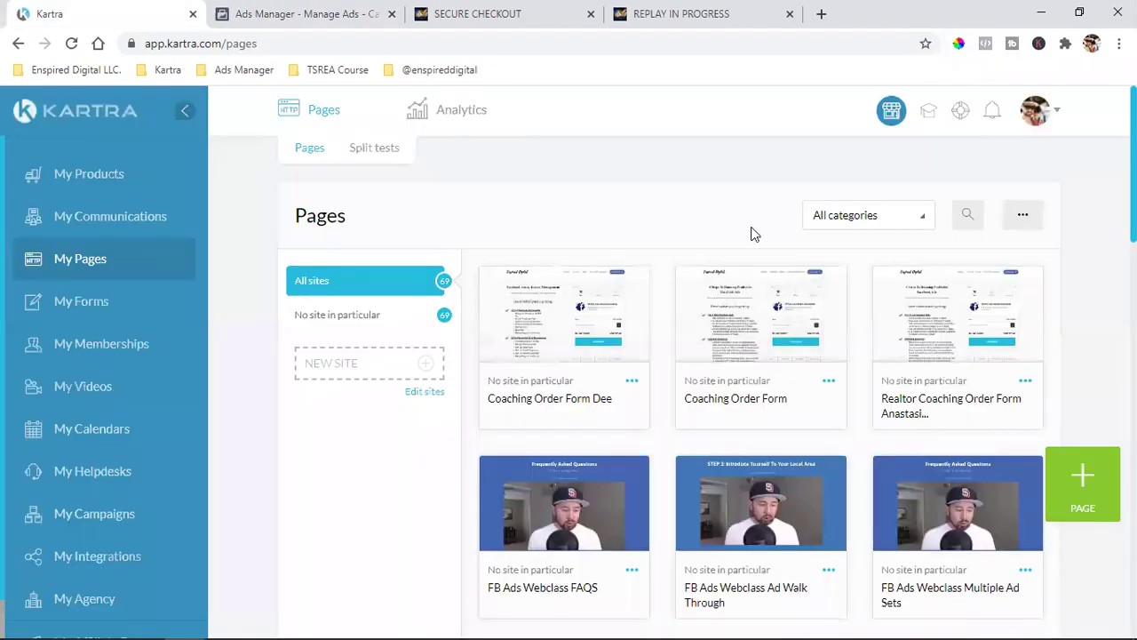
left_click(862, 215)
scroll(855, 369, "down", 2)
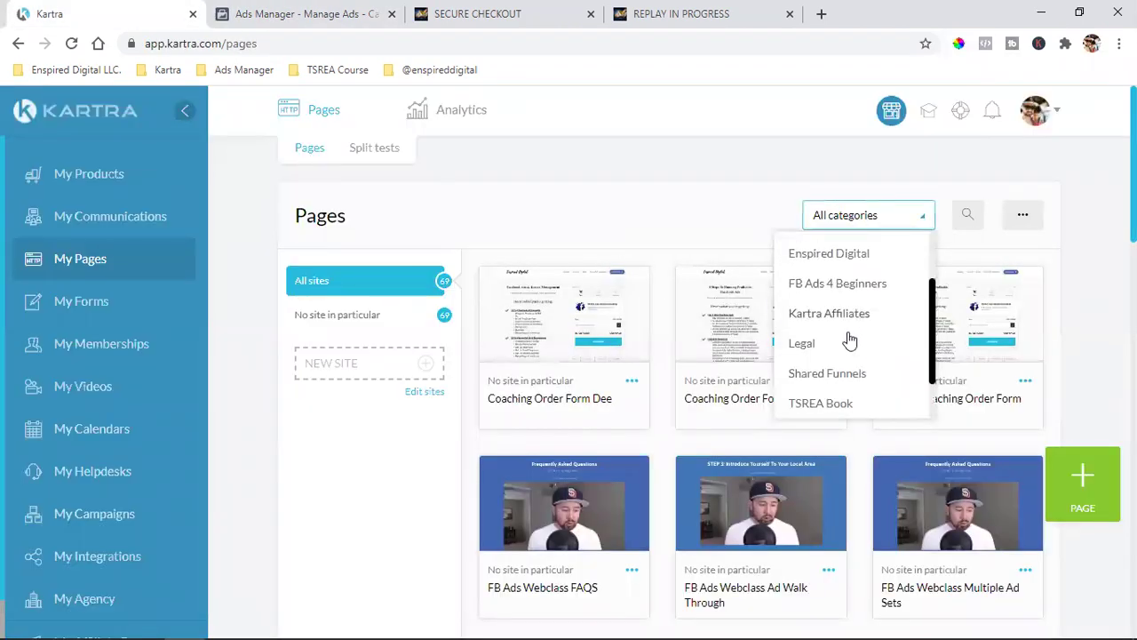
left_click(855, 380)
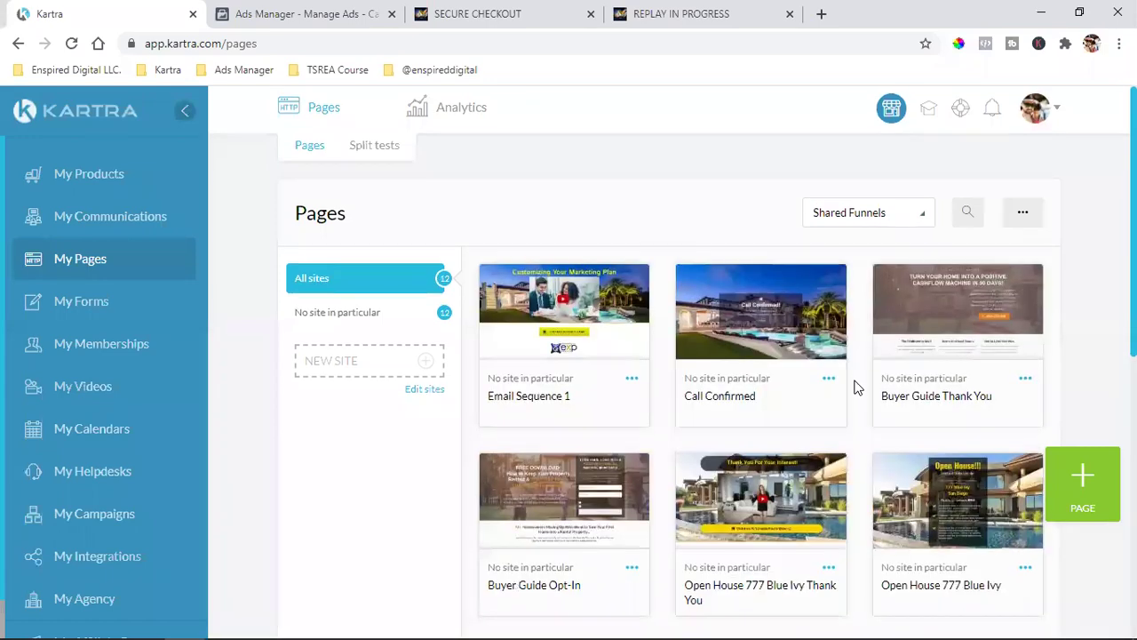
Copy the full link of the Seller Guide Opt-In page from its publish options, and close the dialog.
scroll(855, 386, "down", 6)
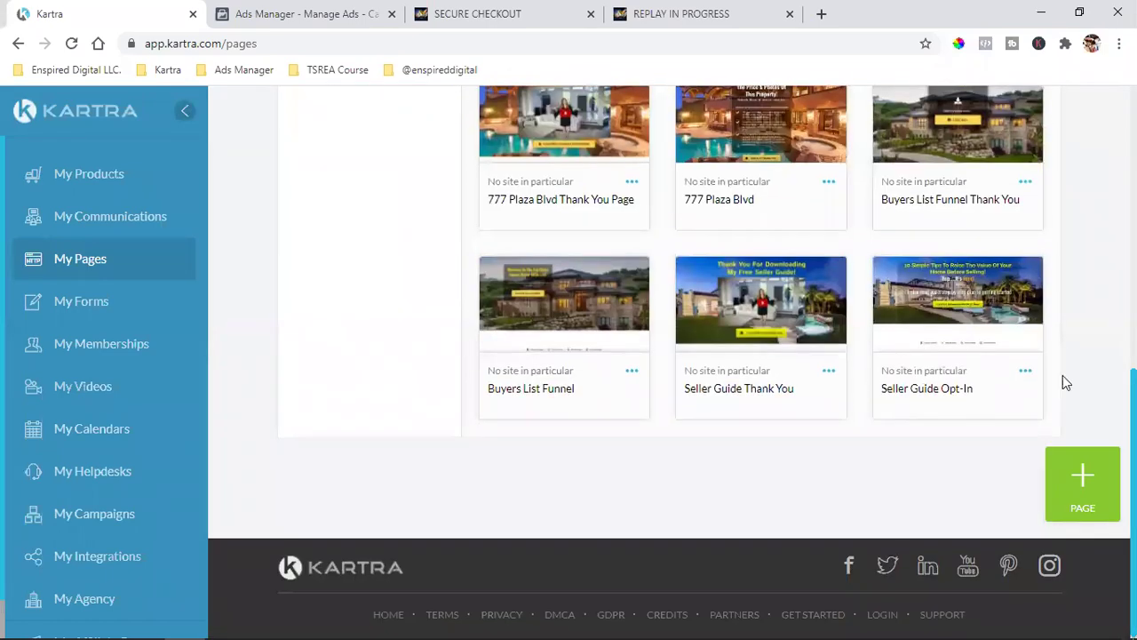
left_click(1024, 374)
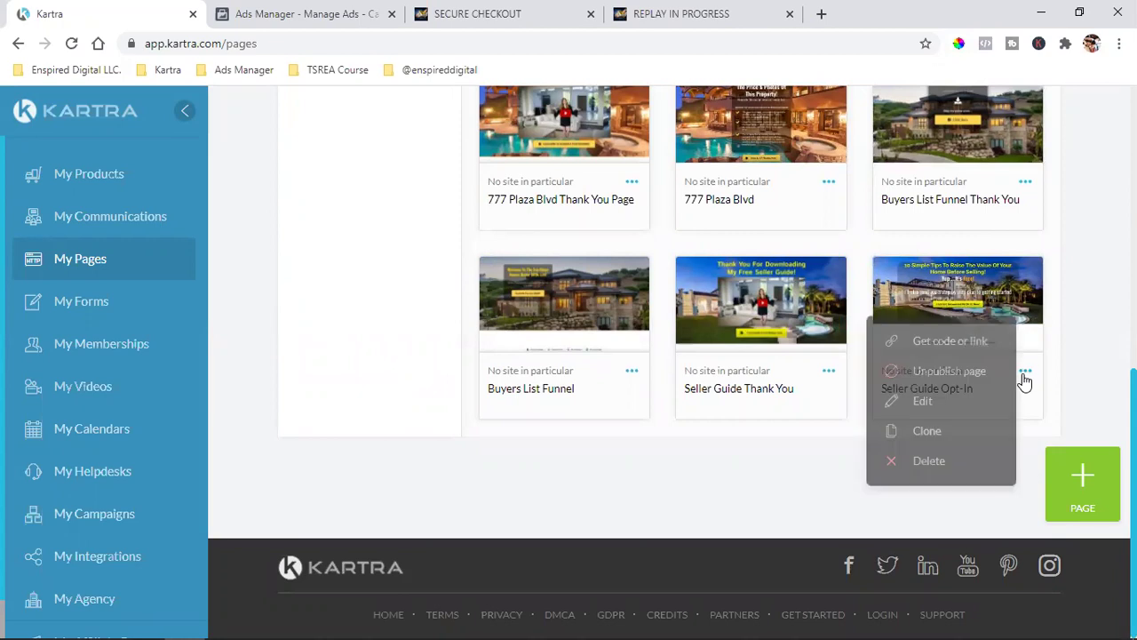
left_click(949, 343)
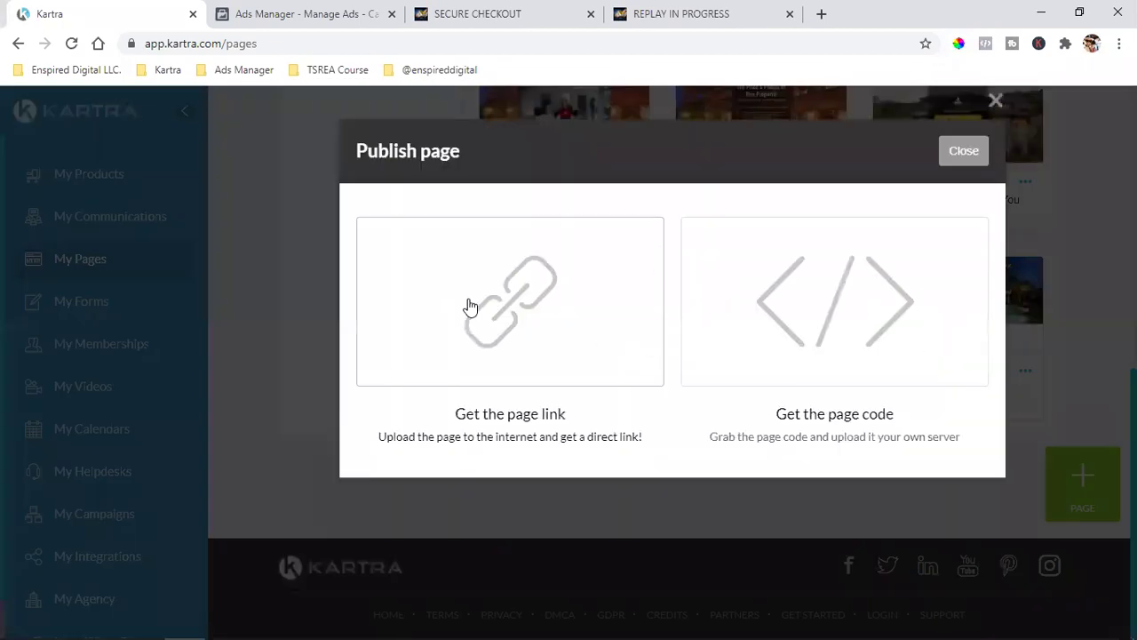
left_click(468, 307)
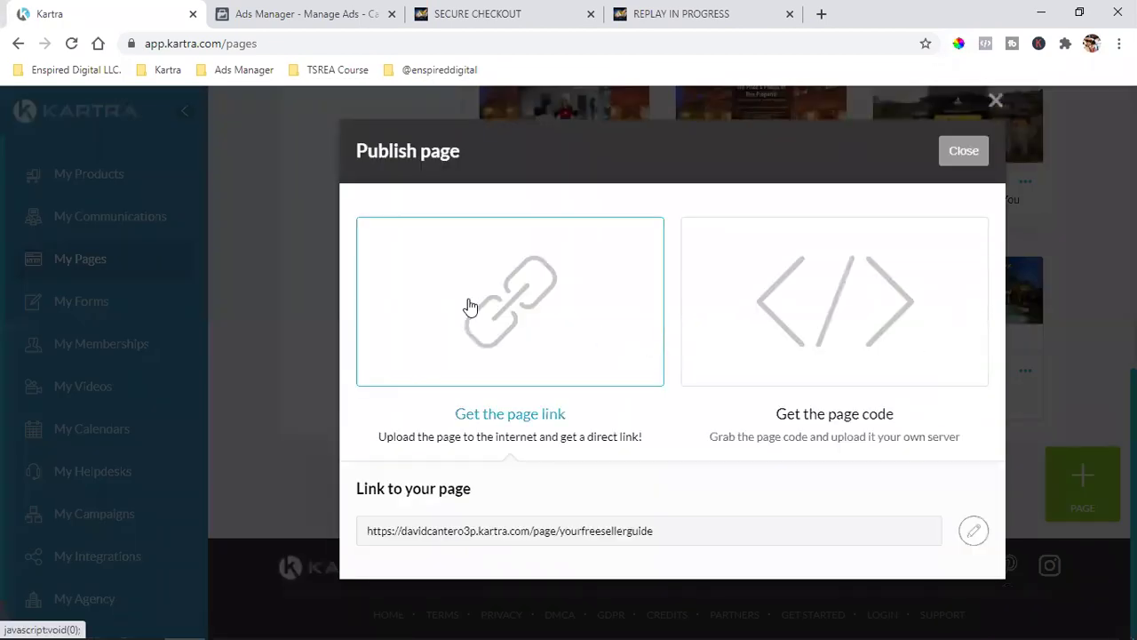
left_click(477, 538)
right_click(491, 526)
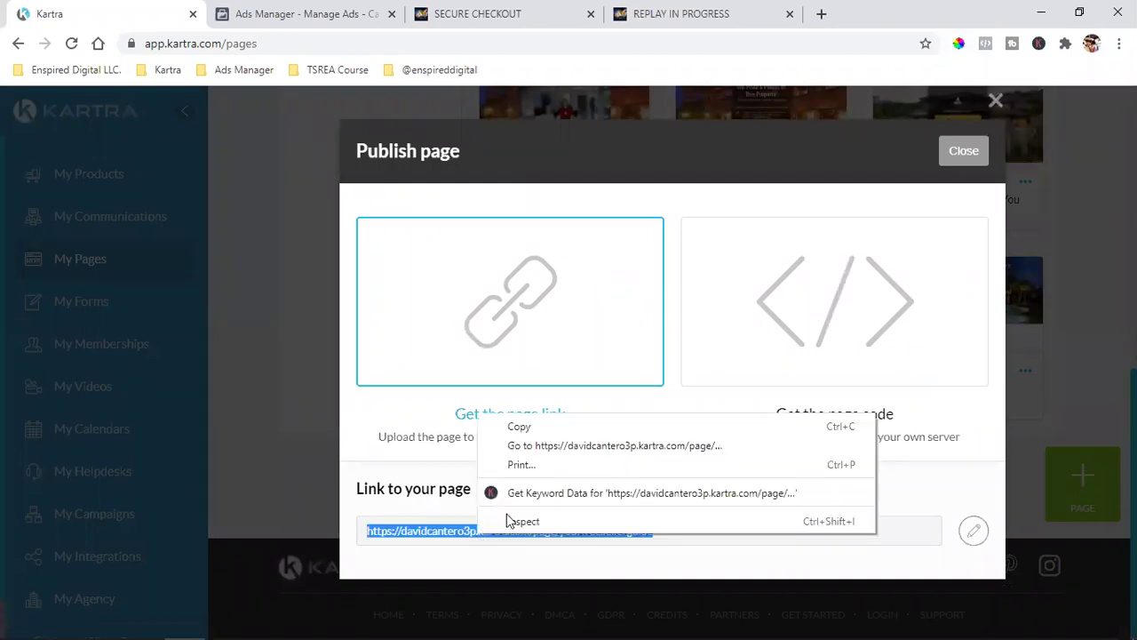
left_click(539, 433)
left_click(977, 158)
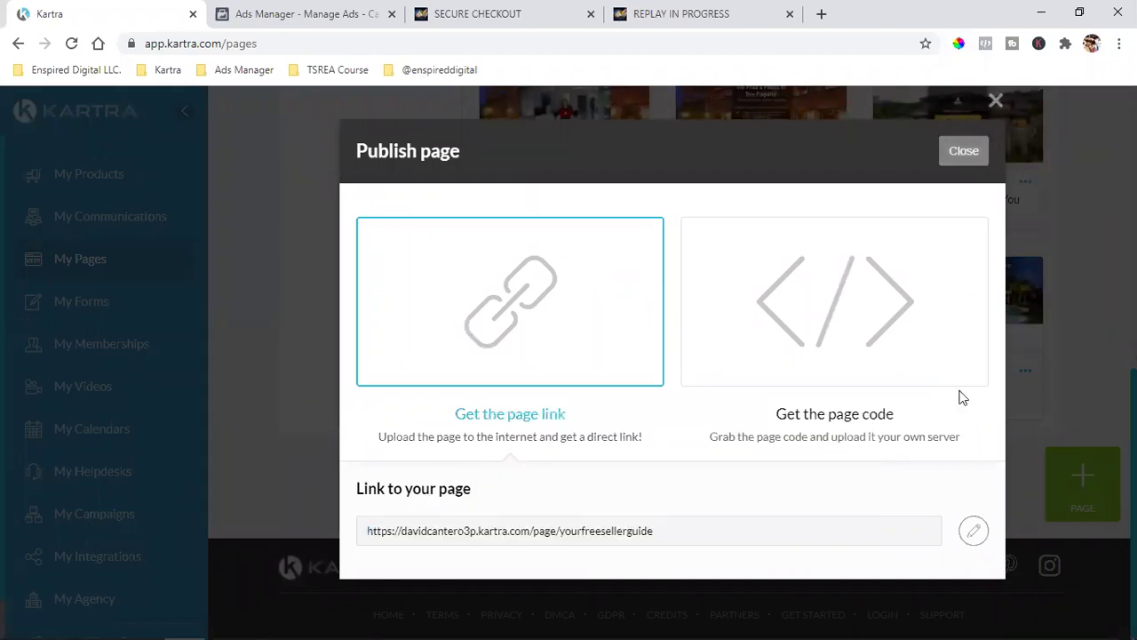
triple_click(949, 389)
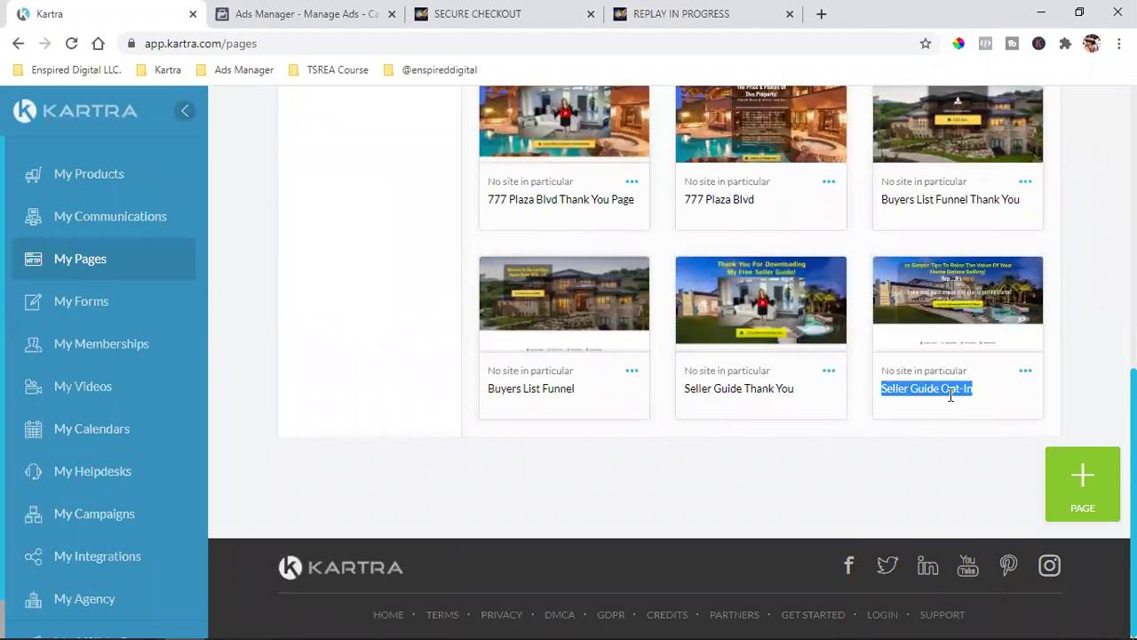
left_click(1025, 371)
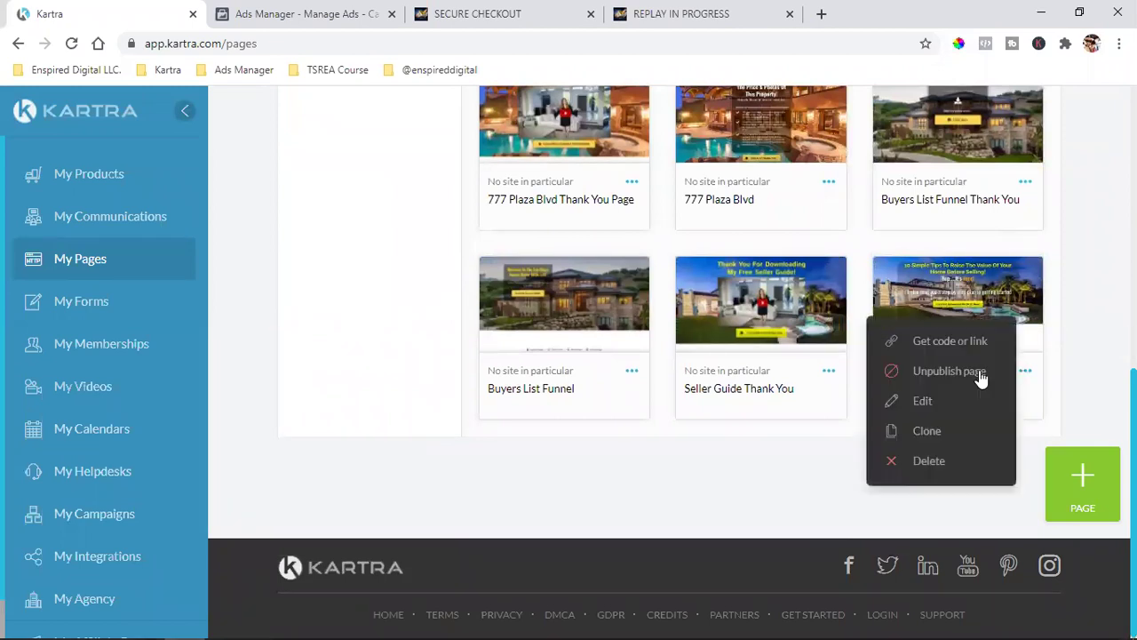
left_click(933, 343)
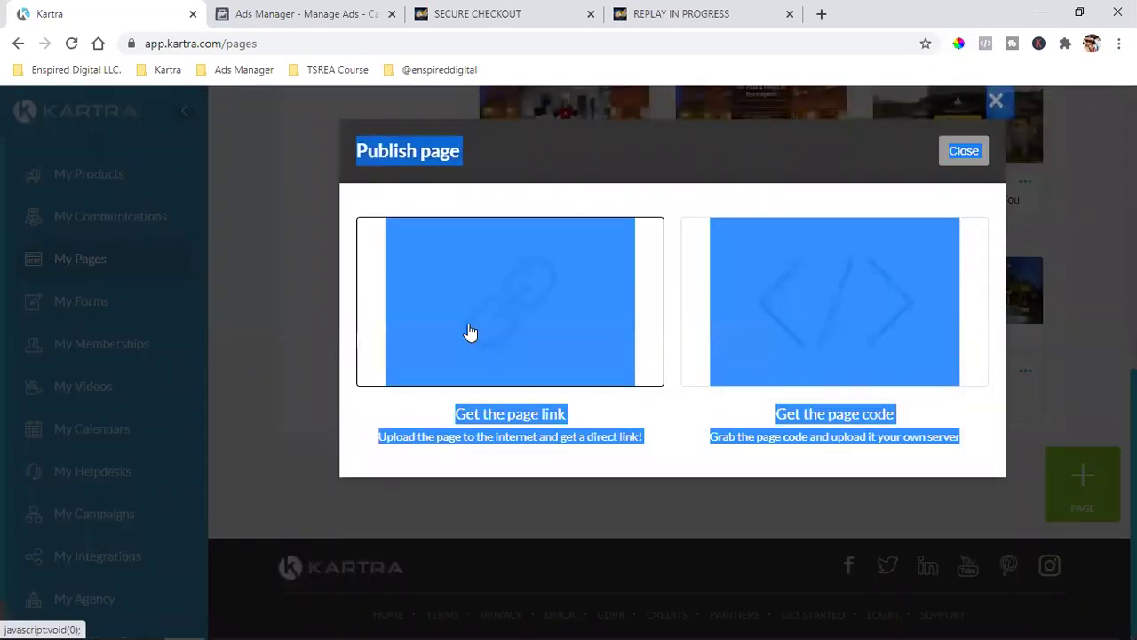
left_click(480, 348)
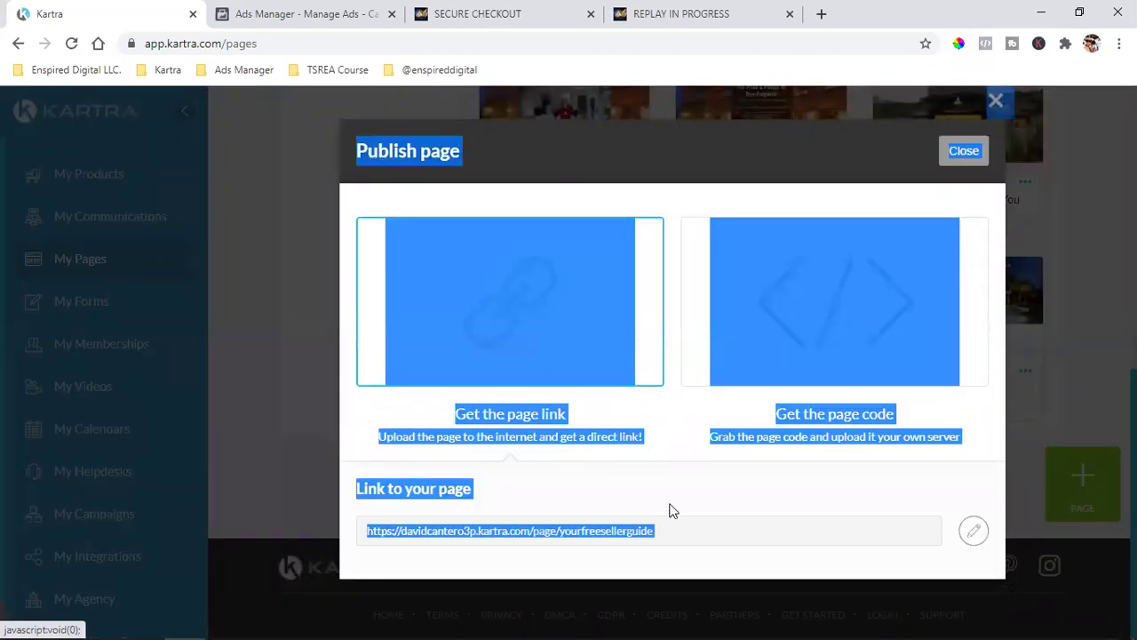
left_click(700, 484)
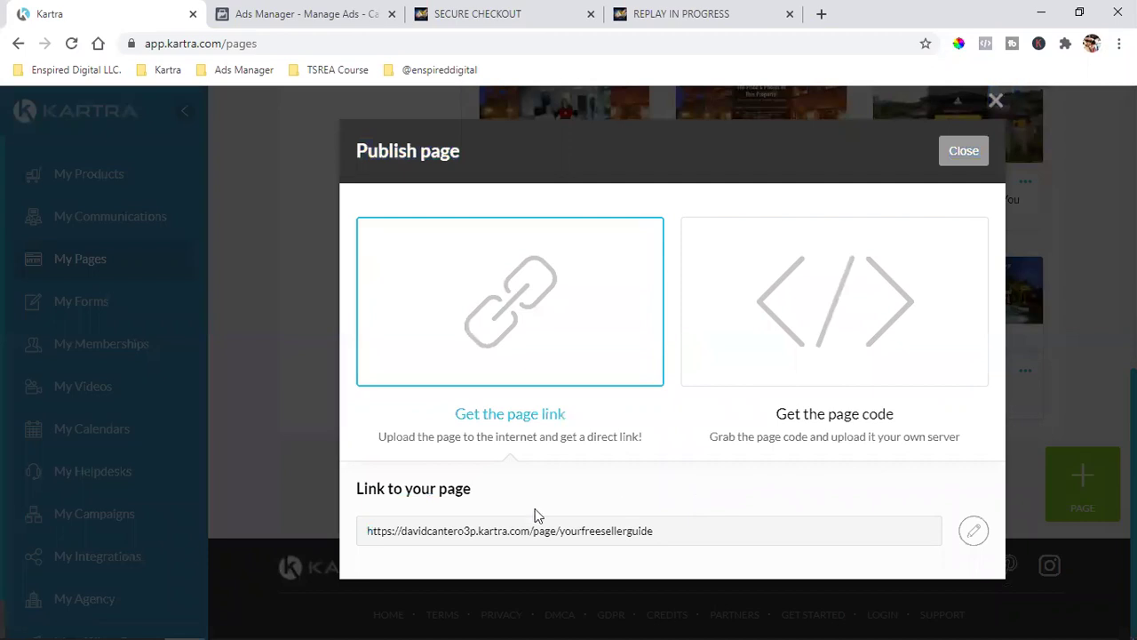
left_click_drag(402, 531, 368, 532)
left_click(411, 531)
left_click_drag(400, 533, 667, 534)
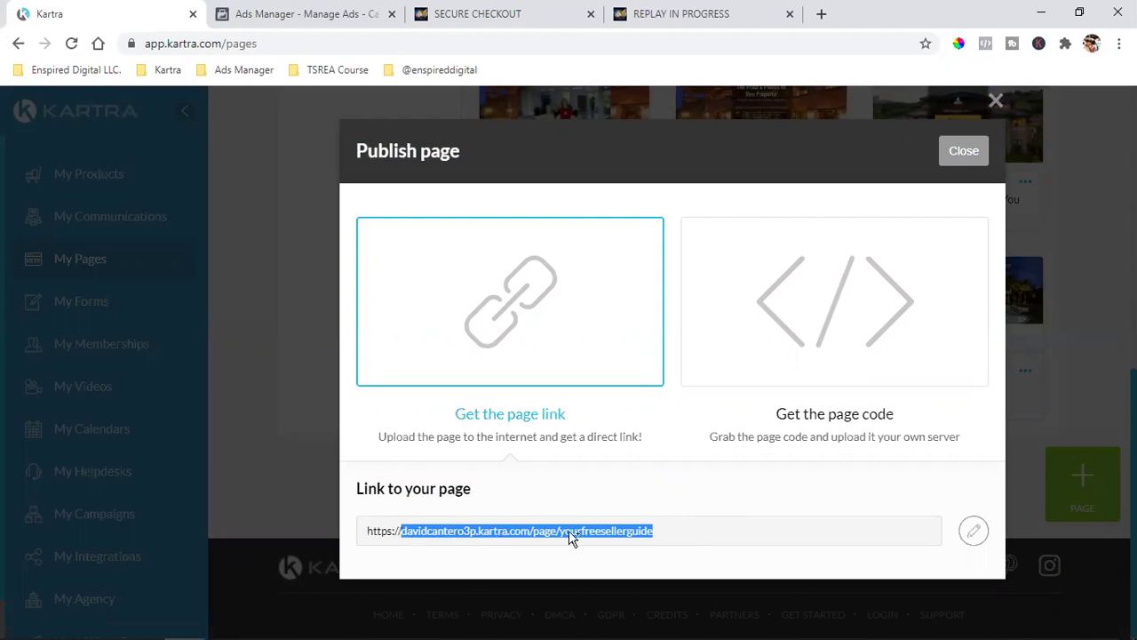
right_click(612, 536)
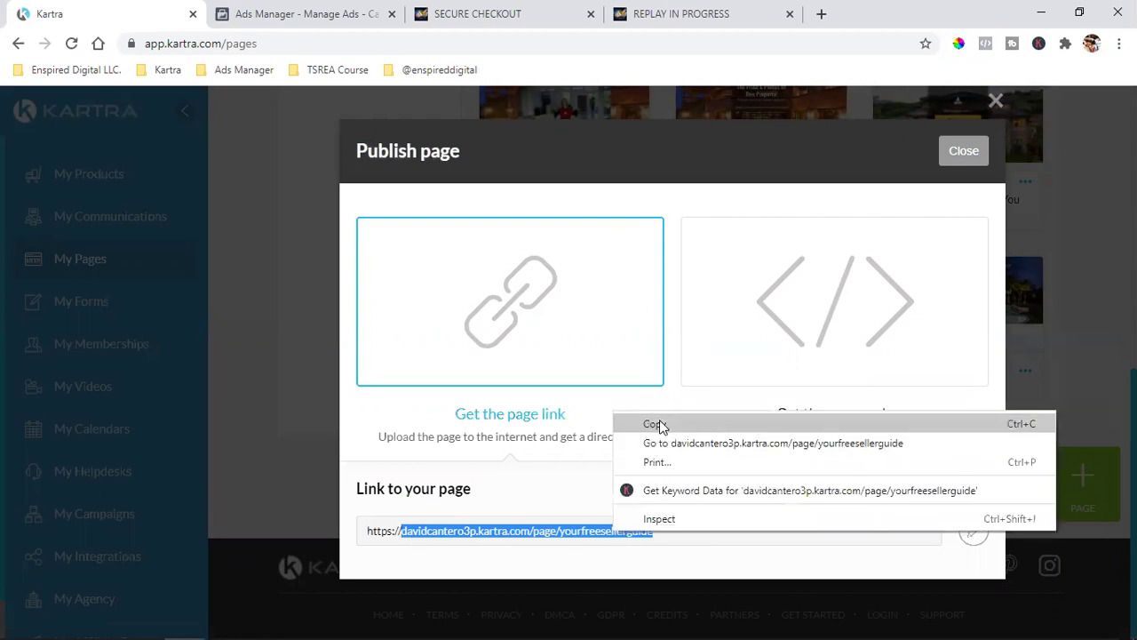
left_click(659, 425)
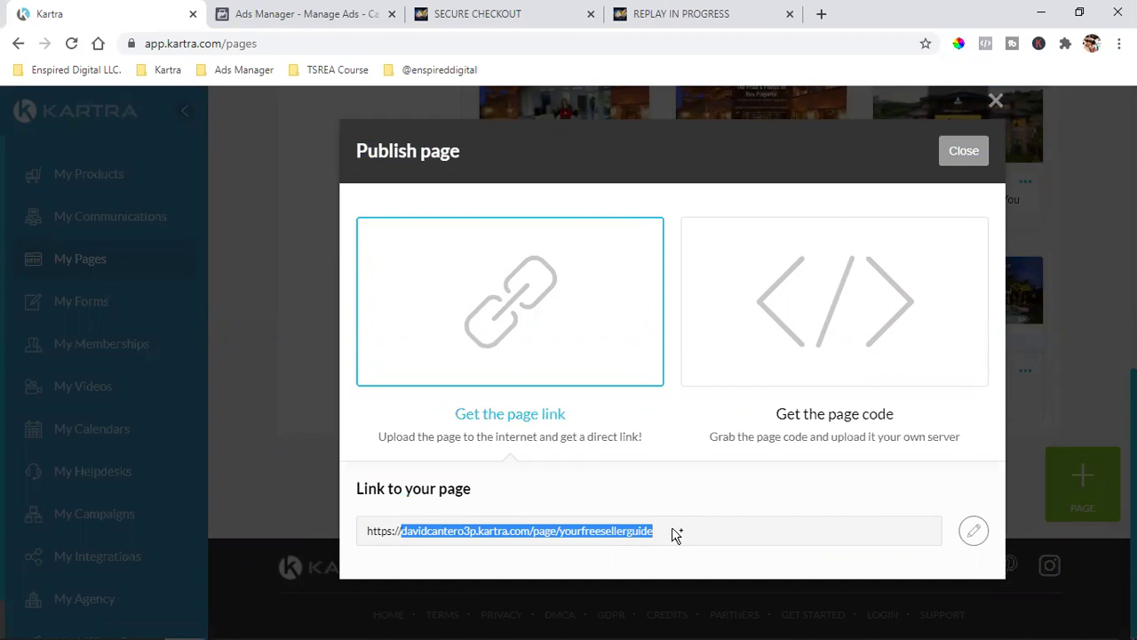
left_click(964, 151)
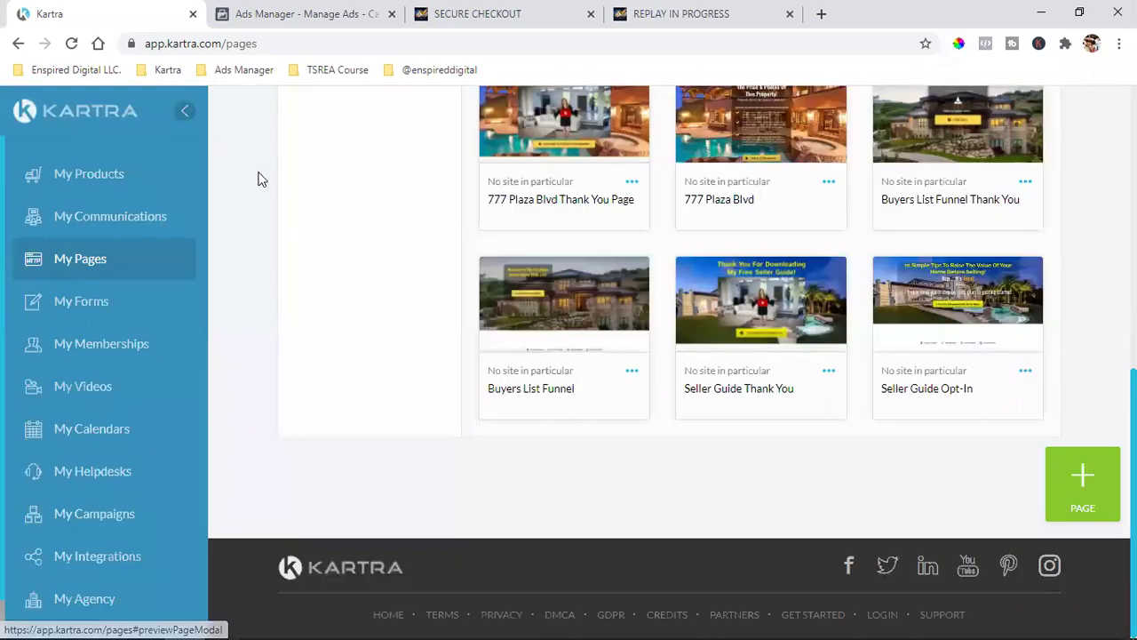
Switch to Facebook Ads Manager and open Audiences for the TSREA Clients ad account.
left_click(312, 11)
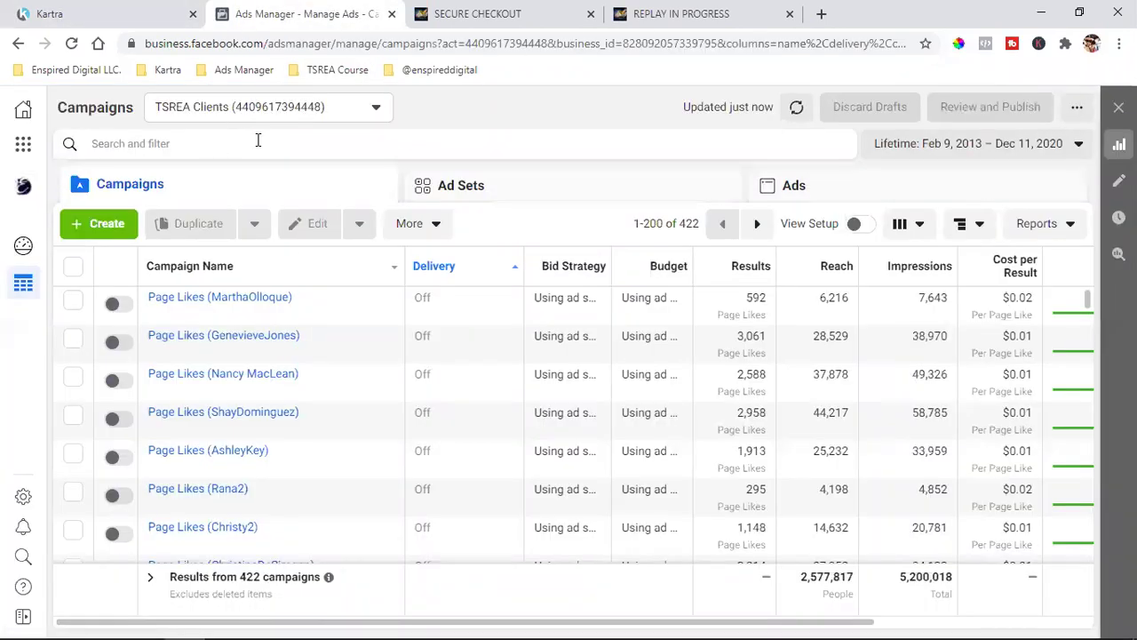
left_click(22, 146)
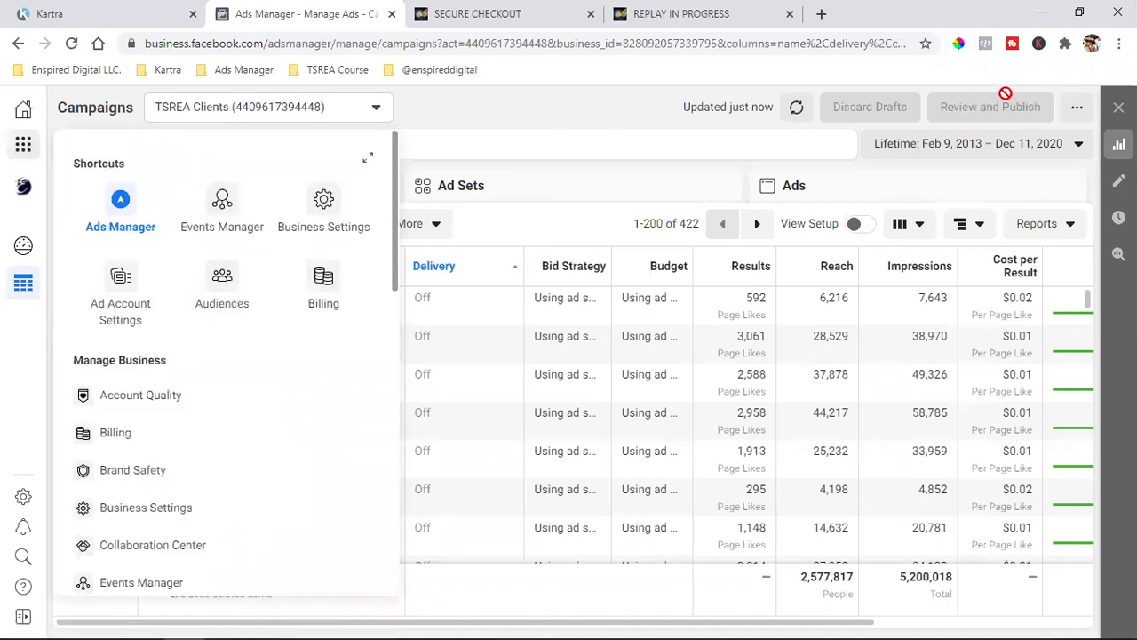
left_click(225, 293)
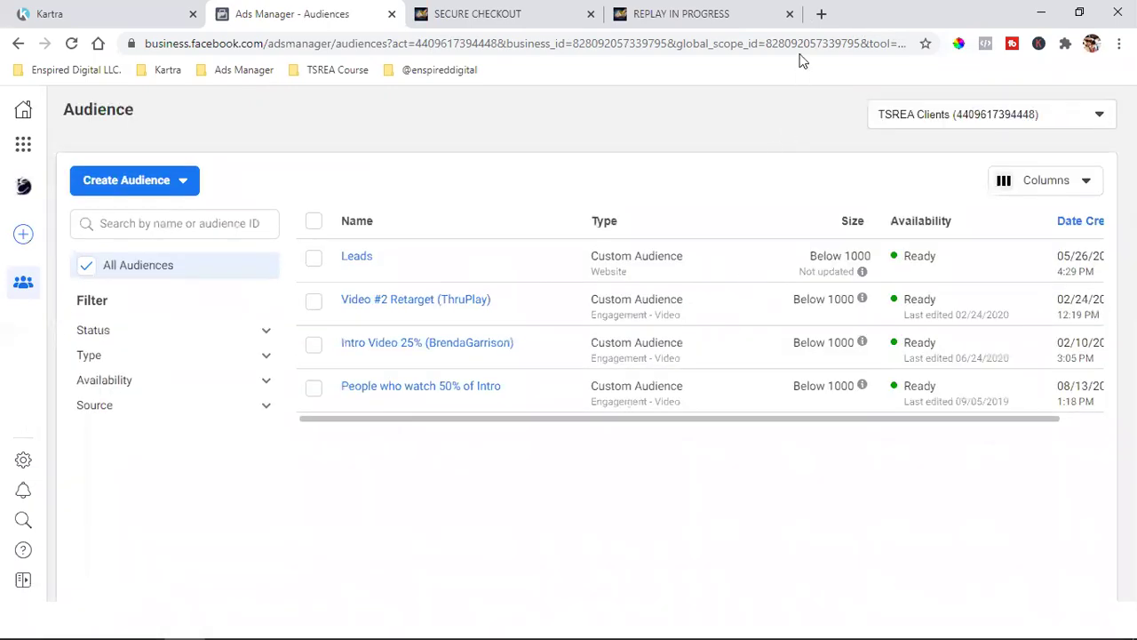
Open the bookmarked Your Free Seller Guide page from the TSREA folder in a new browser tab.
left_click(821, 14)
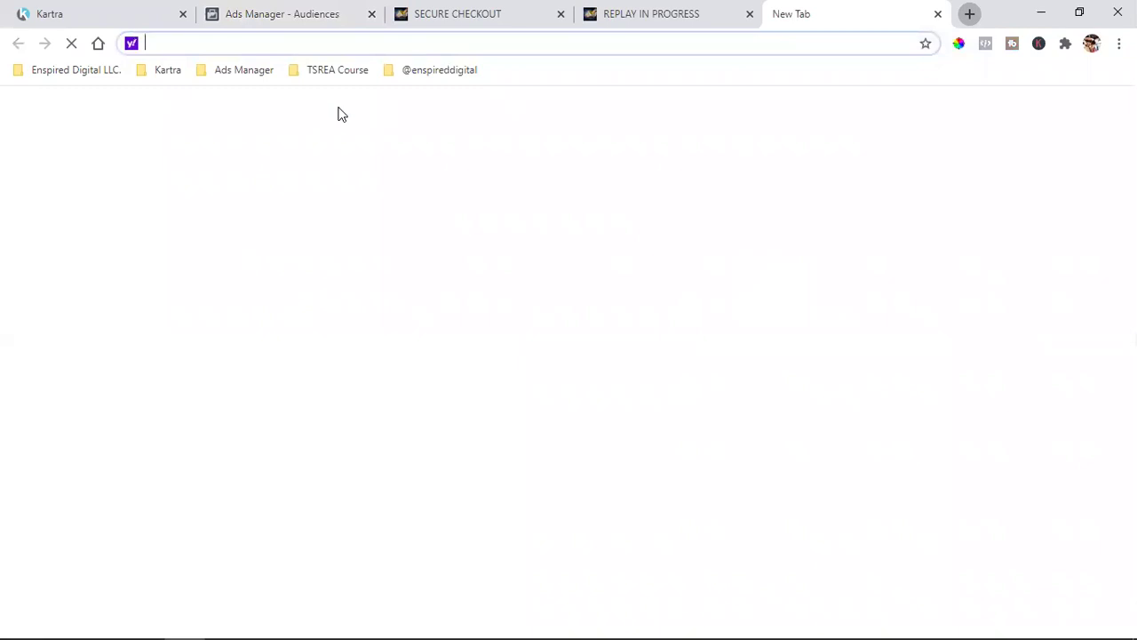
left_click(253, 69)
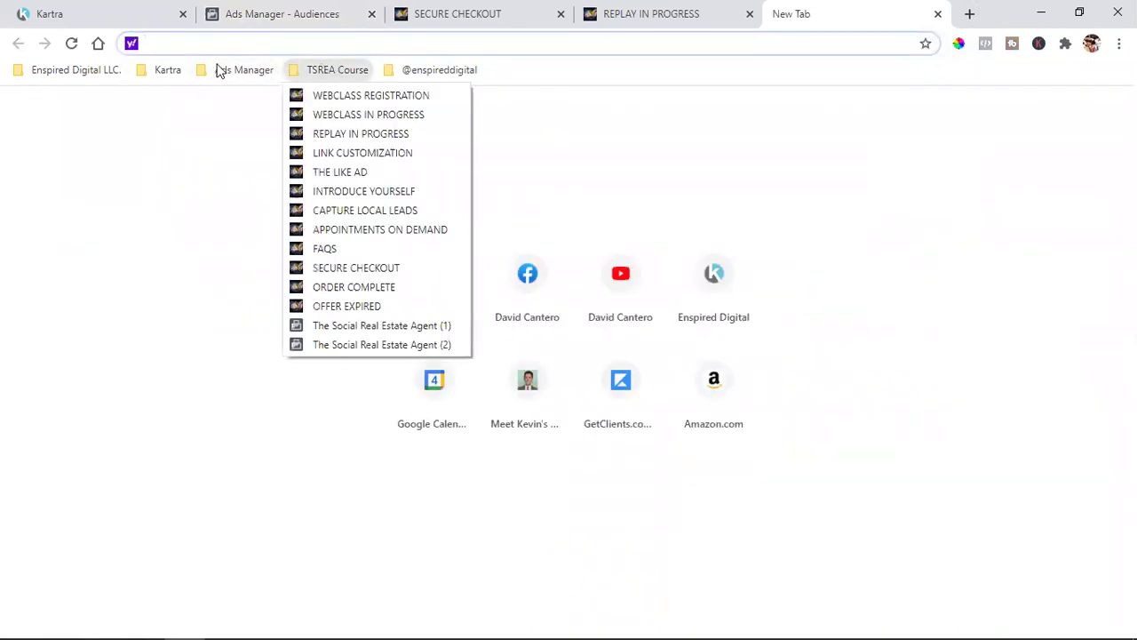
mouse_move(147, 74)
mouse_move(48, 69)
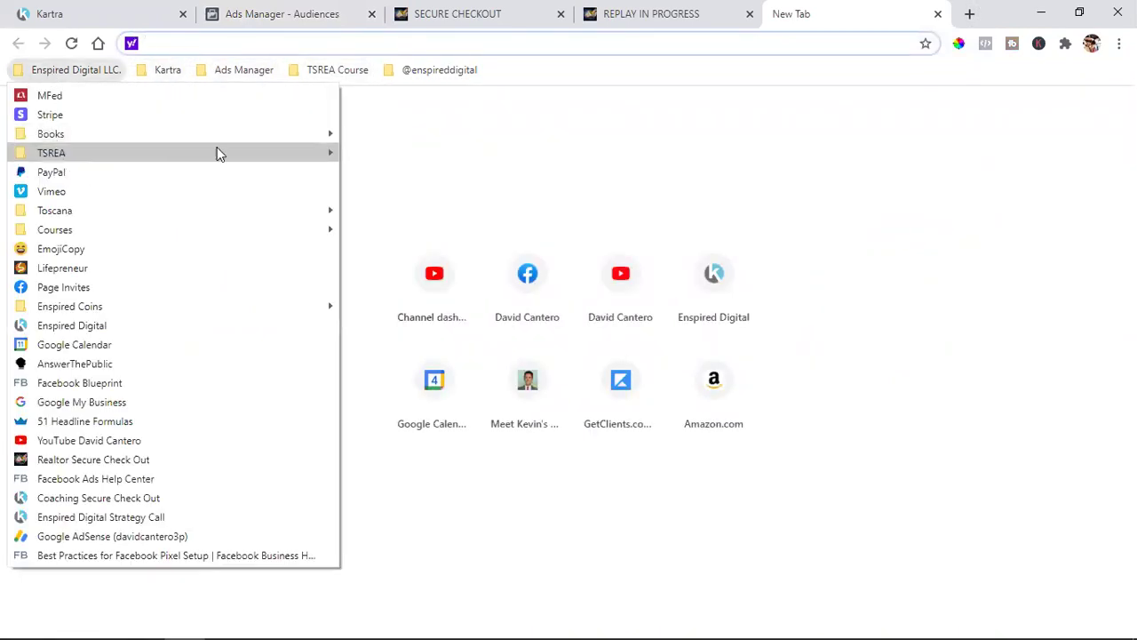
mouse_move(337, 147)
left_click(441, 208)
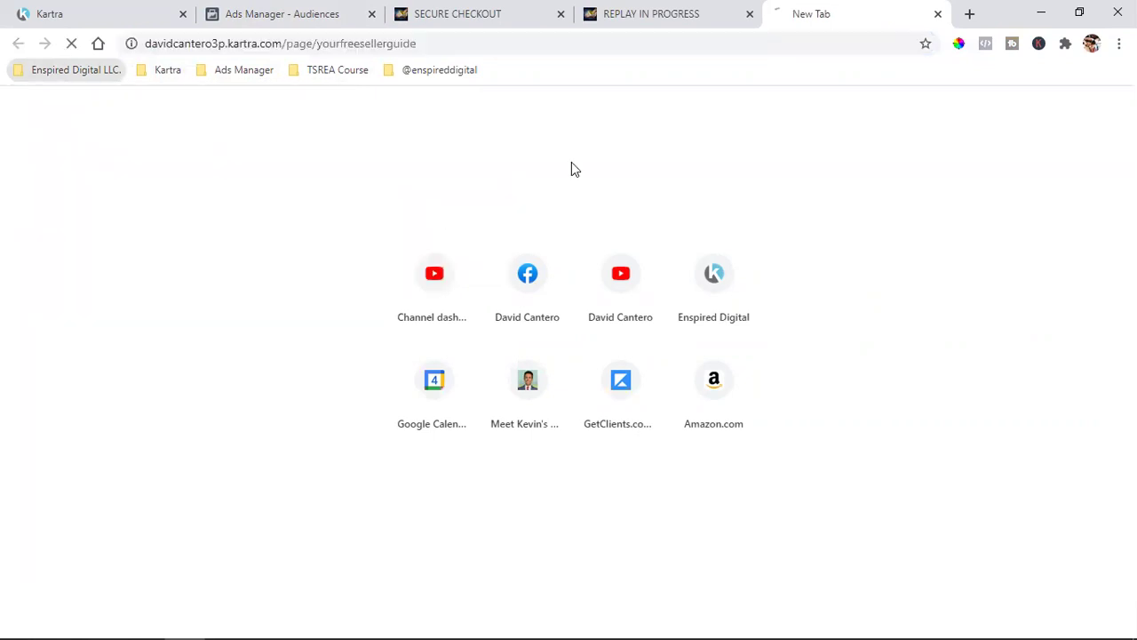
Open the bookmarked Your Free Seller Guide page in a second browser tab and view both copies.
left_click(970, 15)
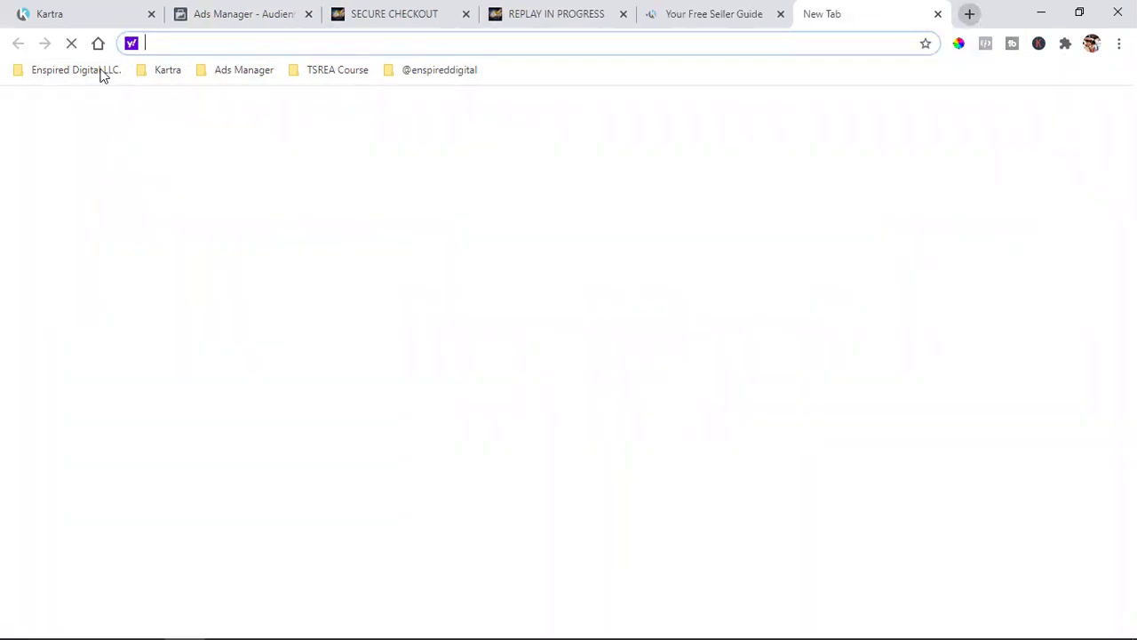
left_click(102, 71)
mouse_move(248, 156)
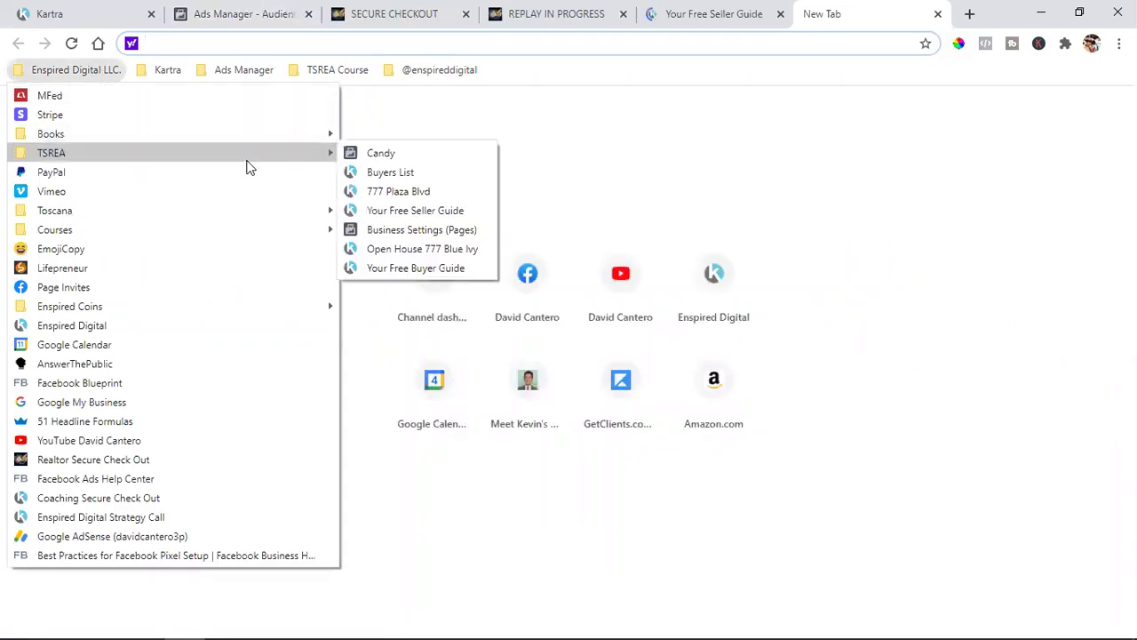
left_click(440, 210)
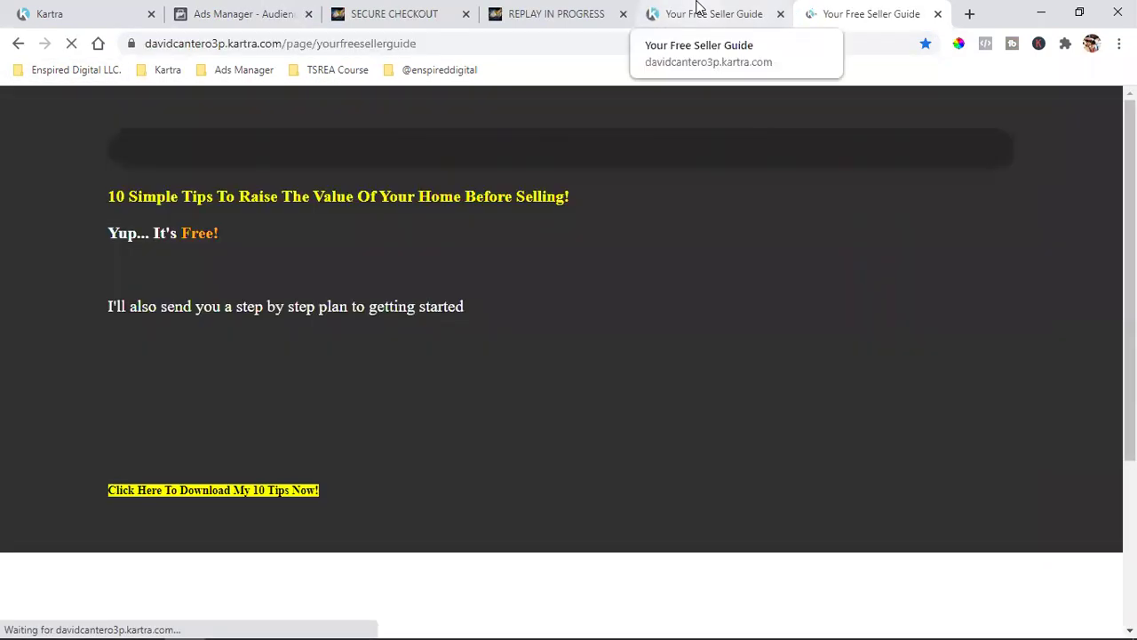
left_click(699, 11)
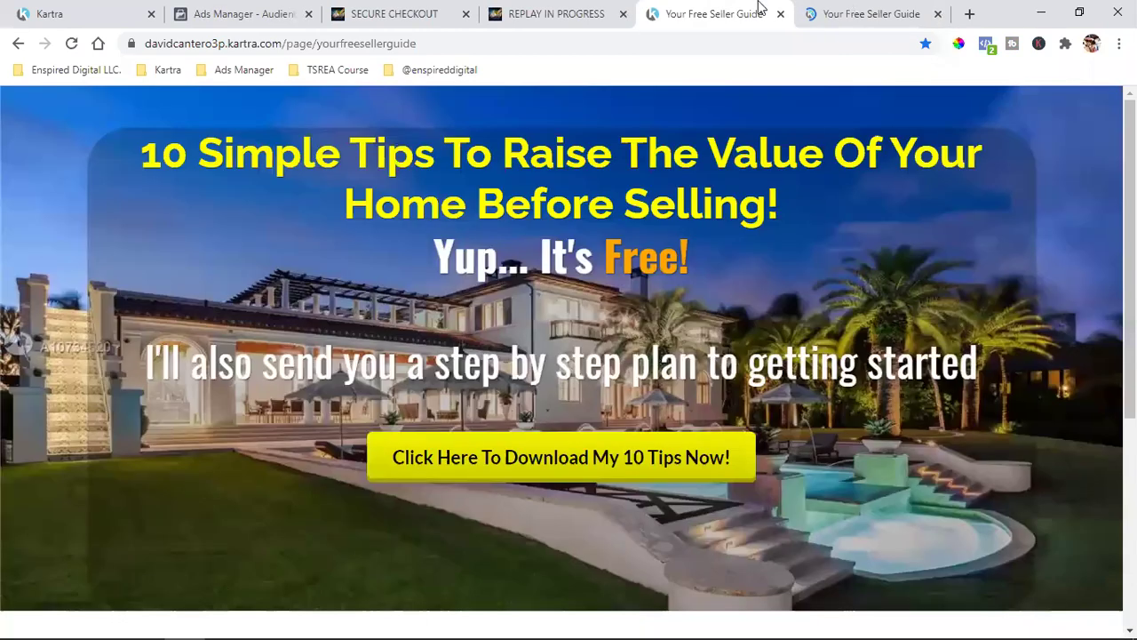
left_click(853, 10)
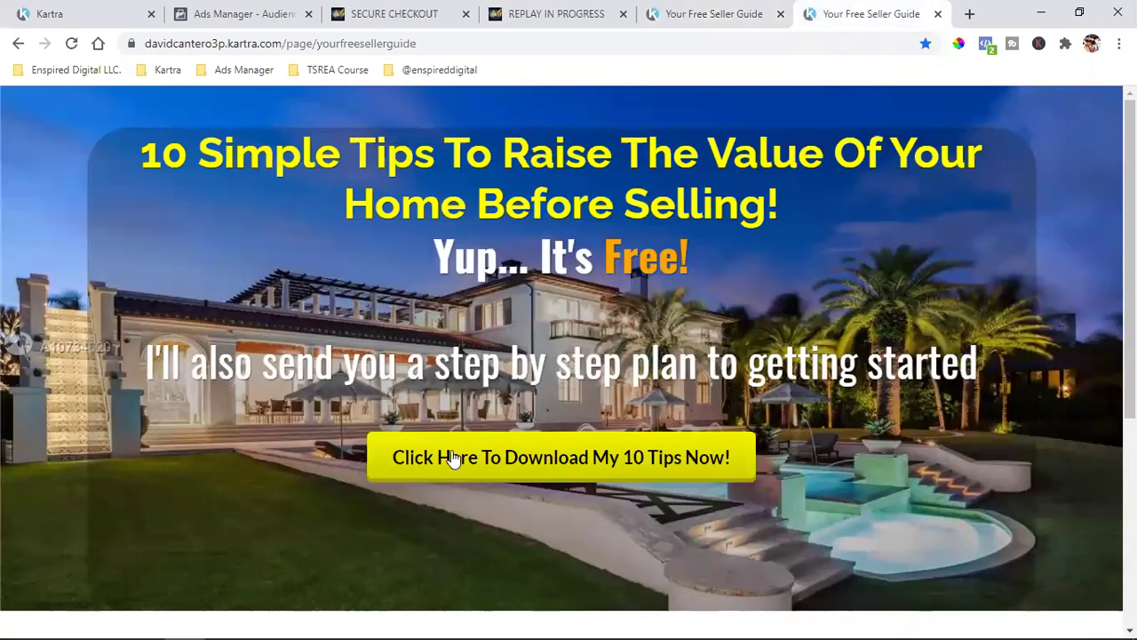
Request the 10 tips on the seller guide page, replacing the prefilled first name and shortening the prefilled e-mail address before submitting.
left_click(449, 448)
double_click(357, 355)
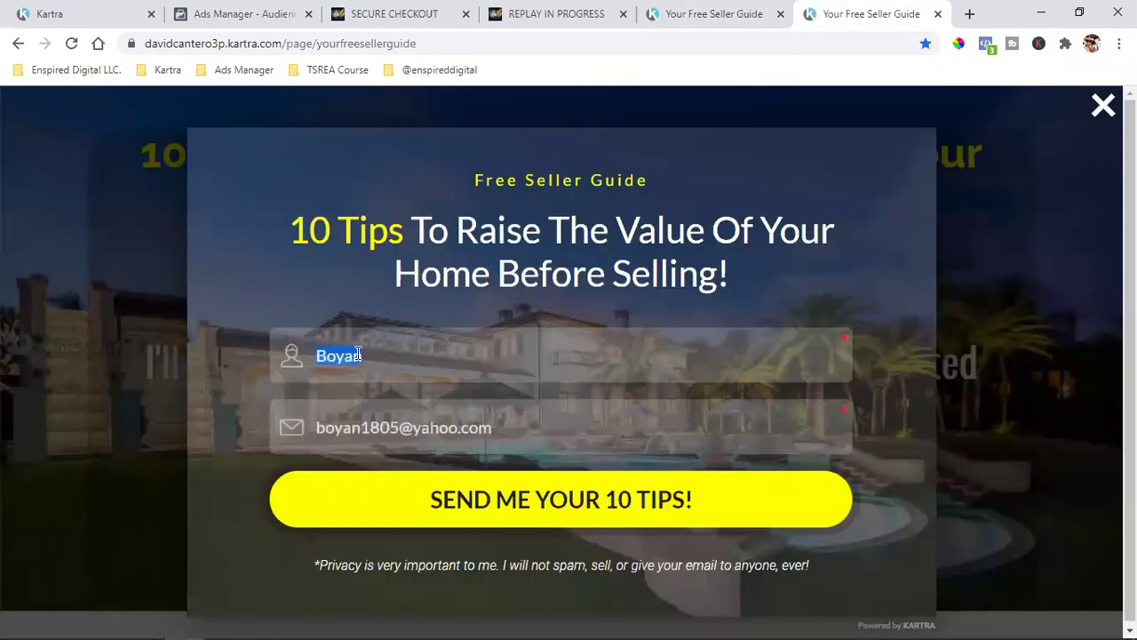
type("dave")
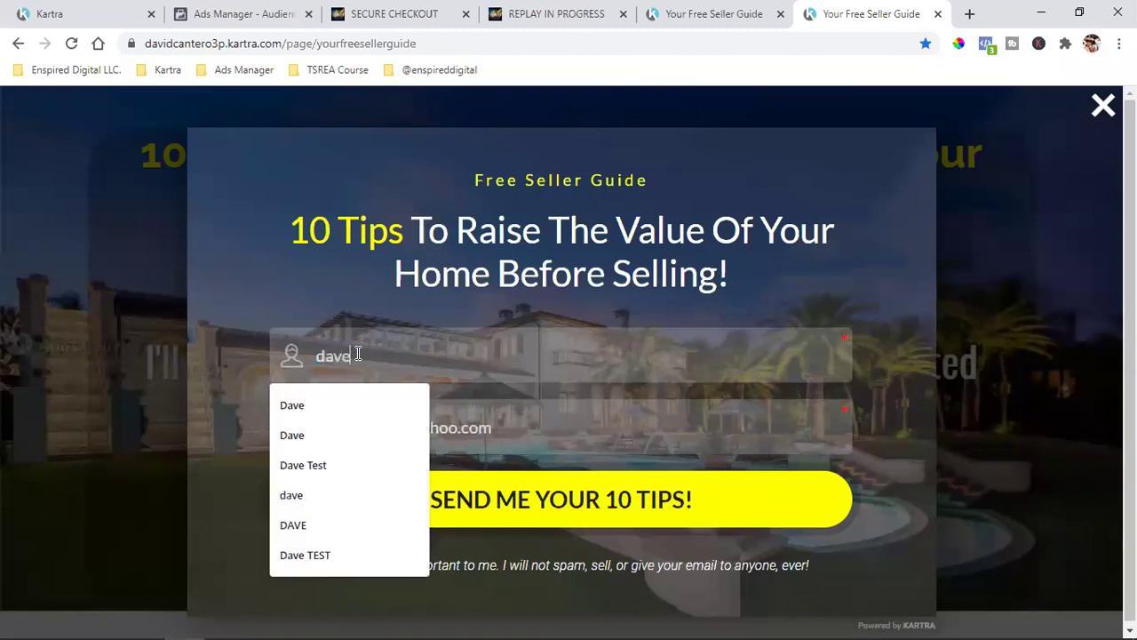
left_click(272, 267)
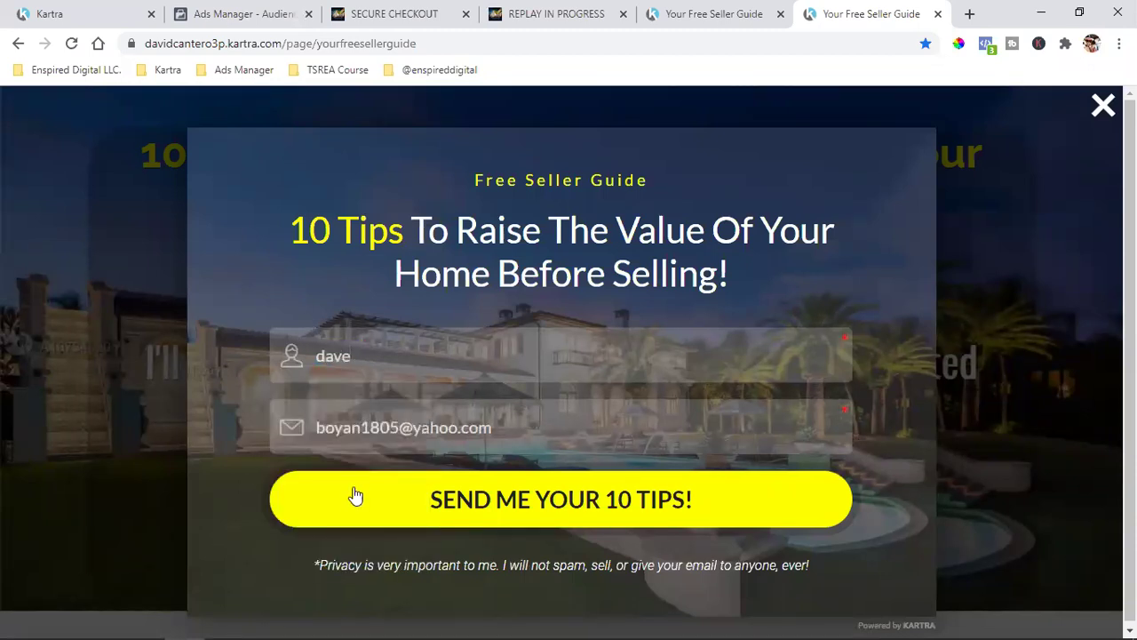
left_click(379, 414)
key("BackSpace")
key("BackSpace")
key("BackSpace")
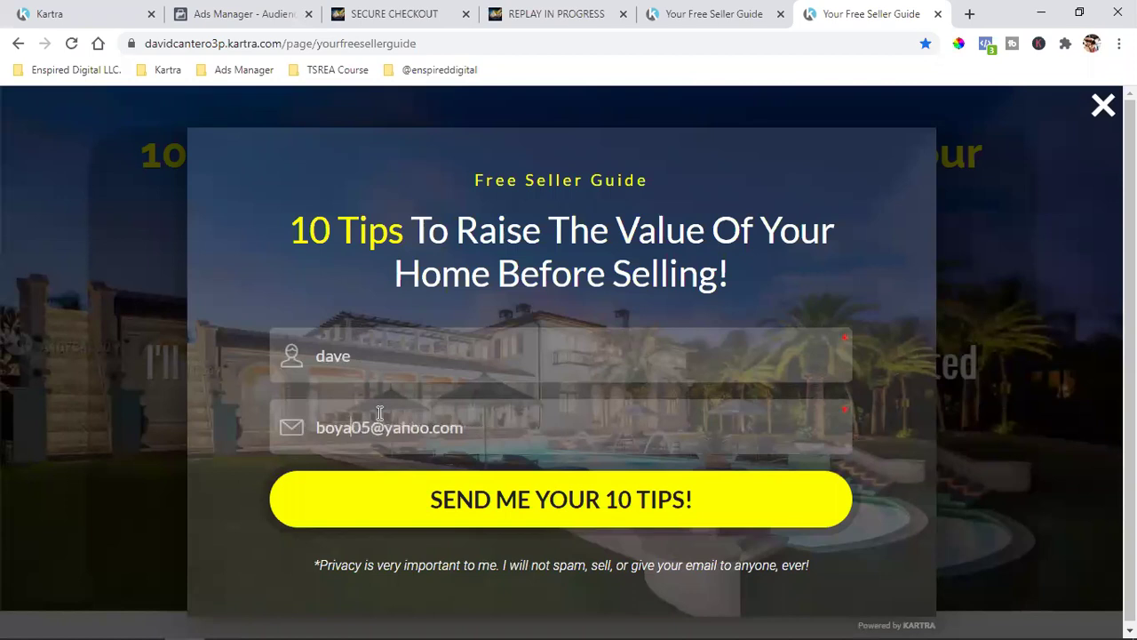
left_click(497, 486)
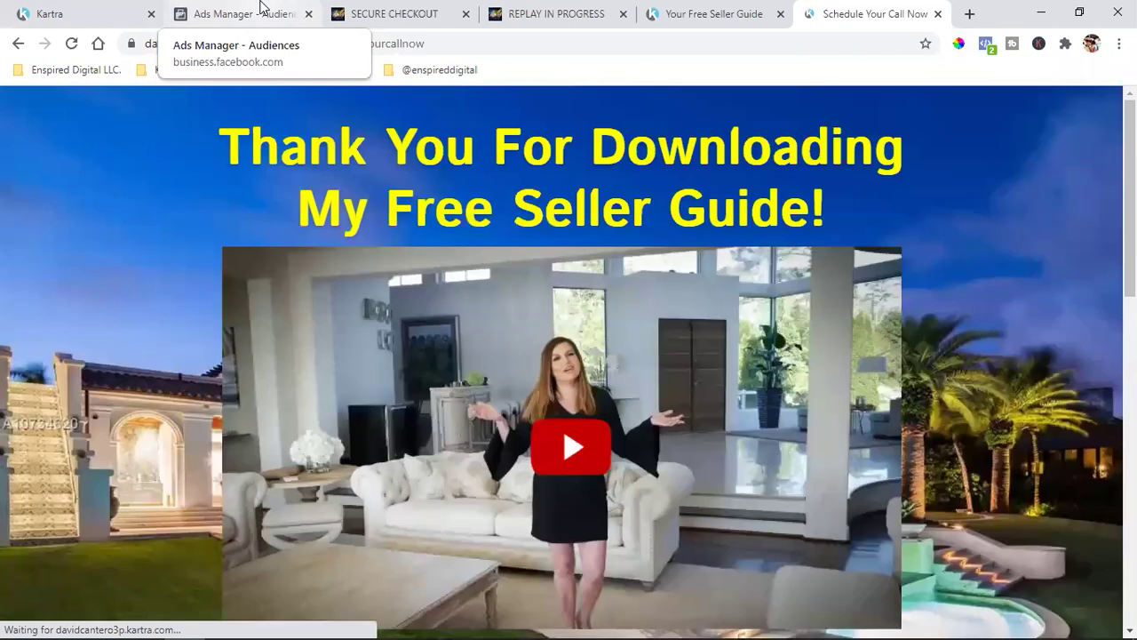
Switch to Ads Manager and start creating a new Custom Audience for the TSREA Clients account.
left_click(260, 7)
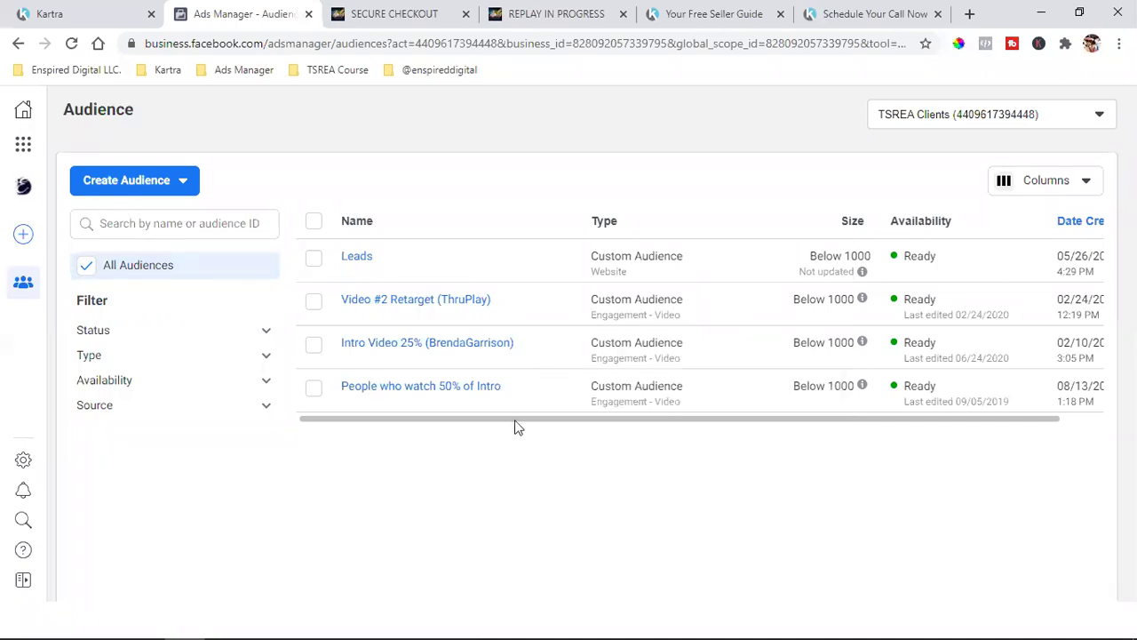
mouse_move(458, 302)
left_click(112, 183)
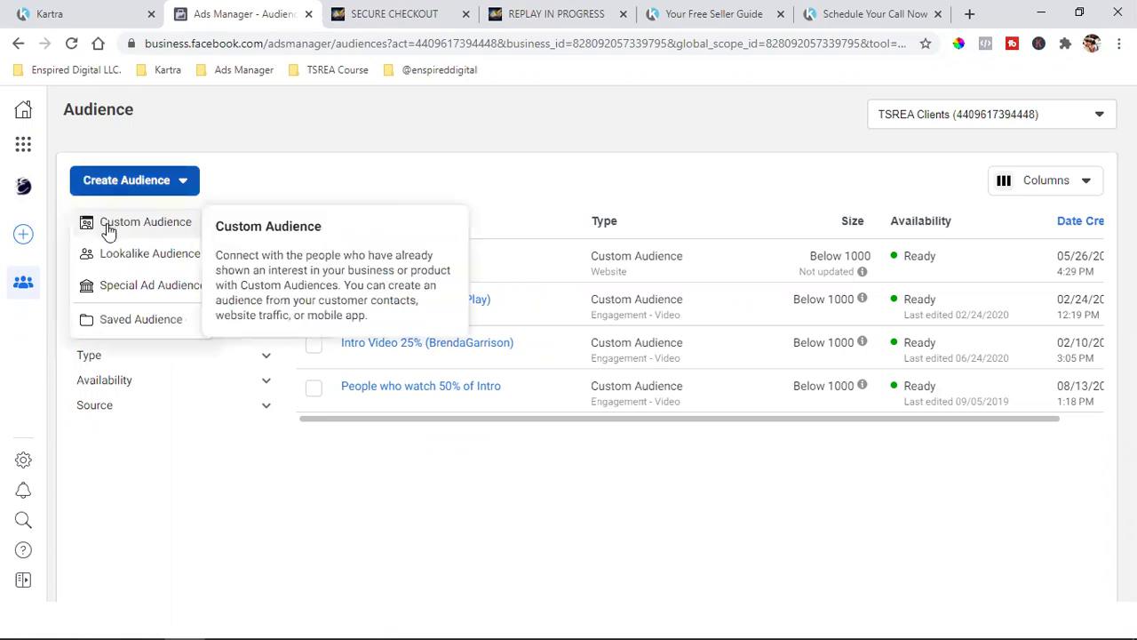
left_click(514, 275)
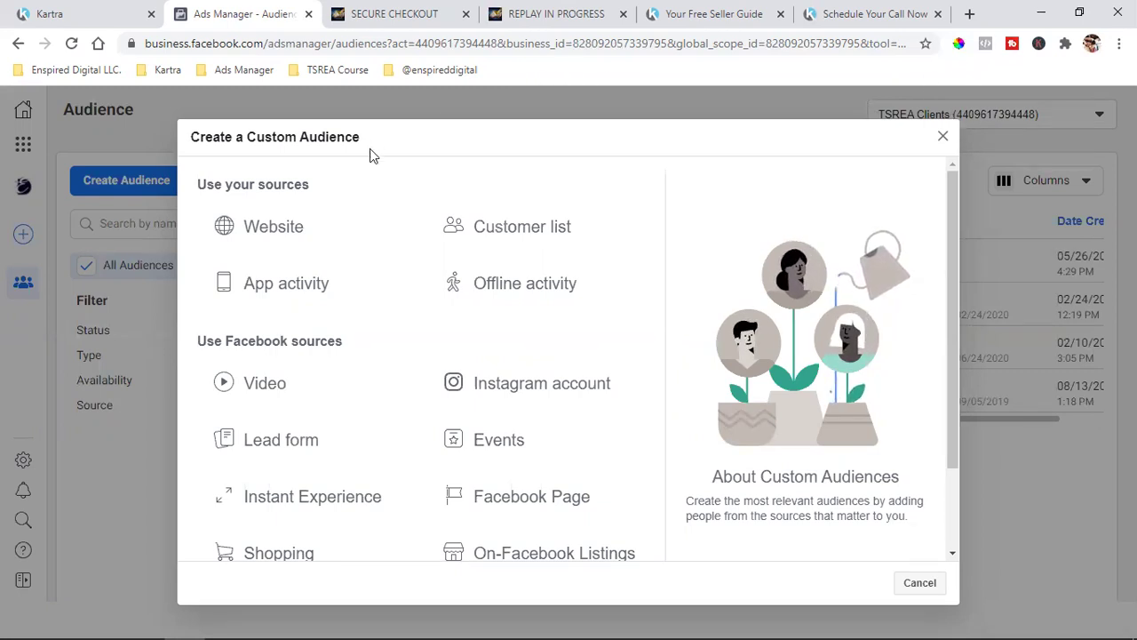
Review the available custom audience sources and choose Website as the source.
mouse_move(282, 229)
mouse_move(616, 229)
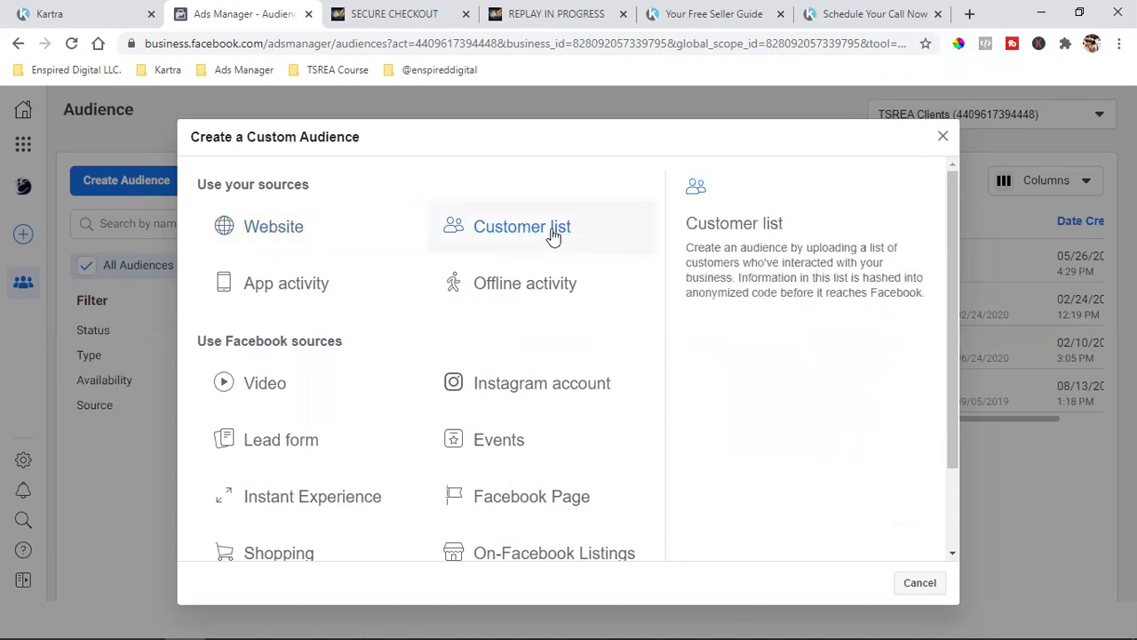
scroll(400, 267, "down", 2)
mouse_move(282, 307)
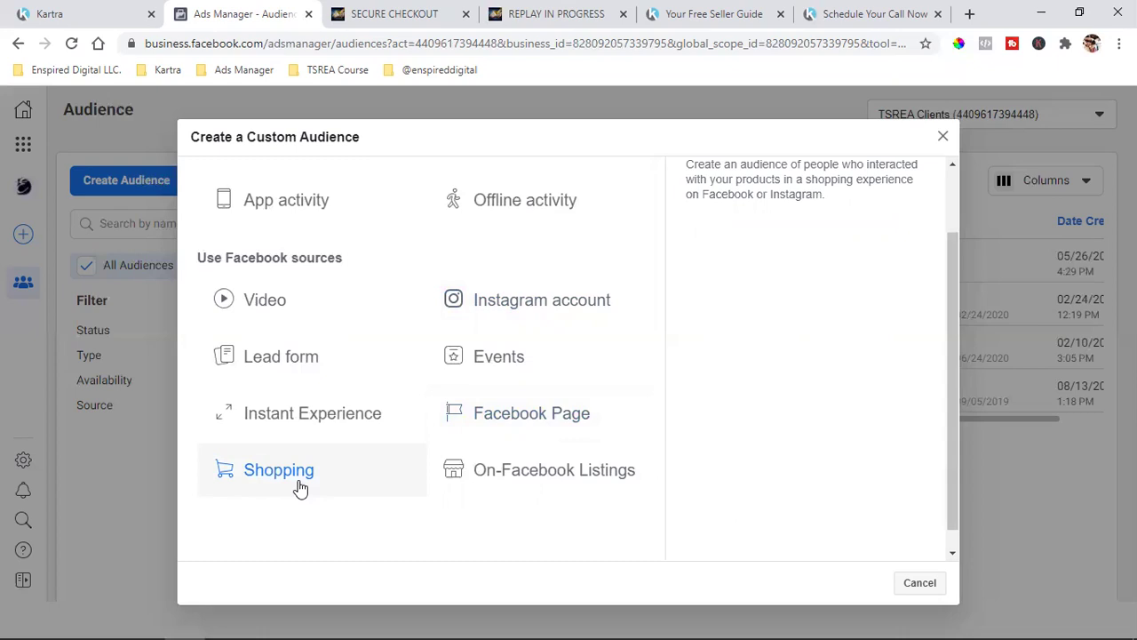
scroll(328, 444, "up", 1)
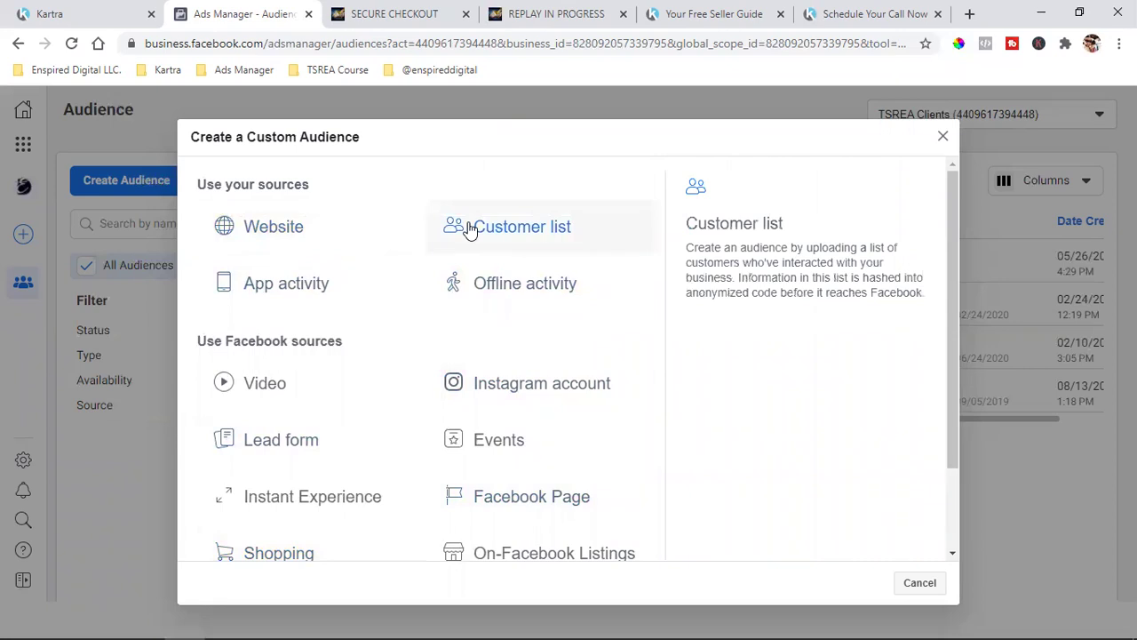
scroll(287, 302, "down", 1)
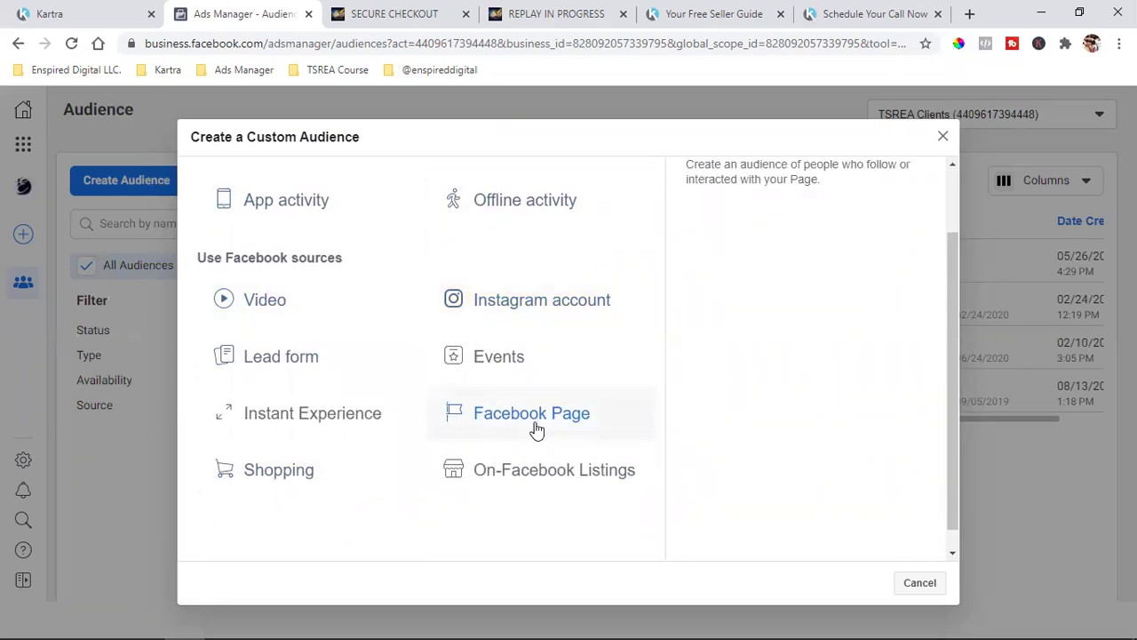
scroll(537, 430, "up", 1)
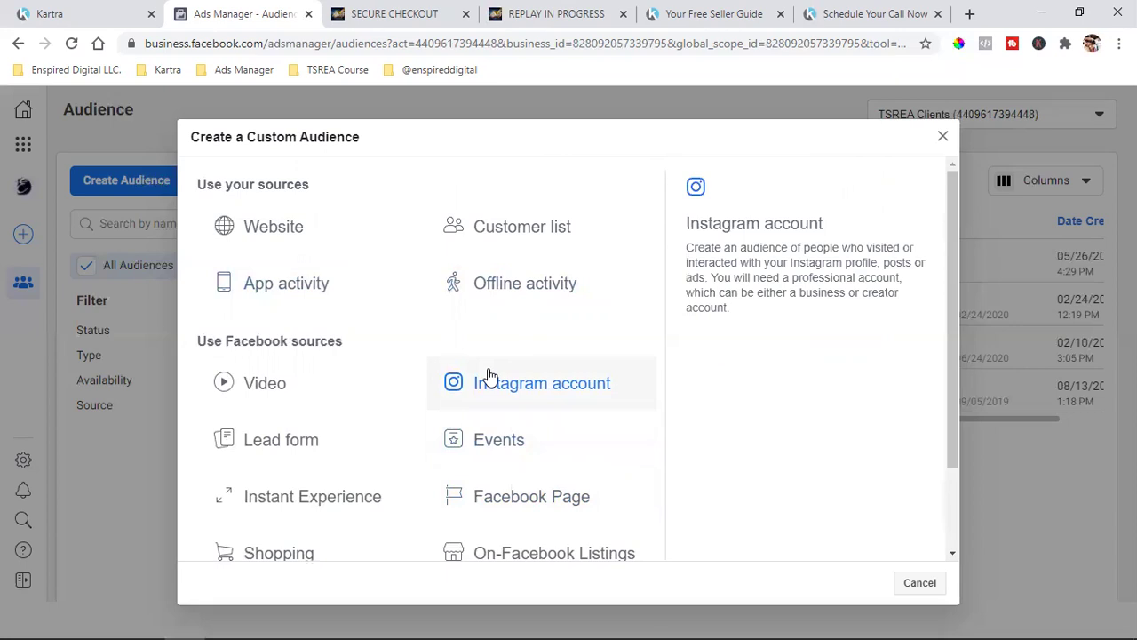
left_click(278, 241)
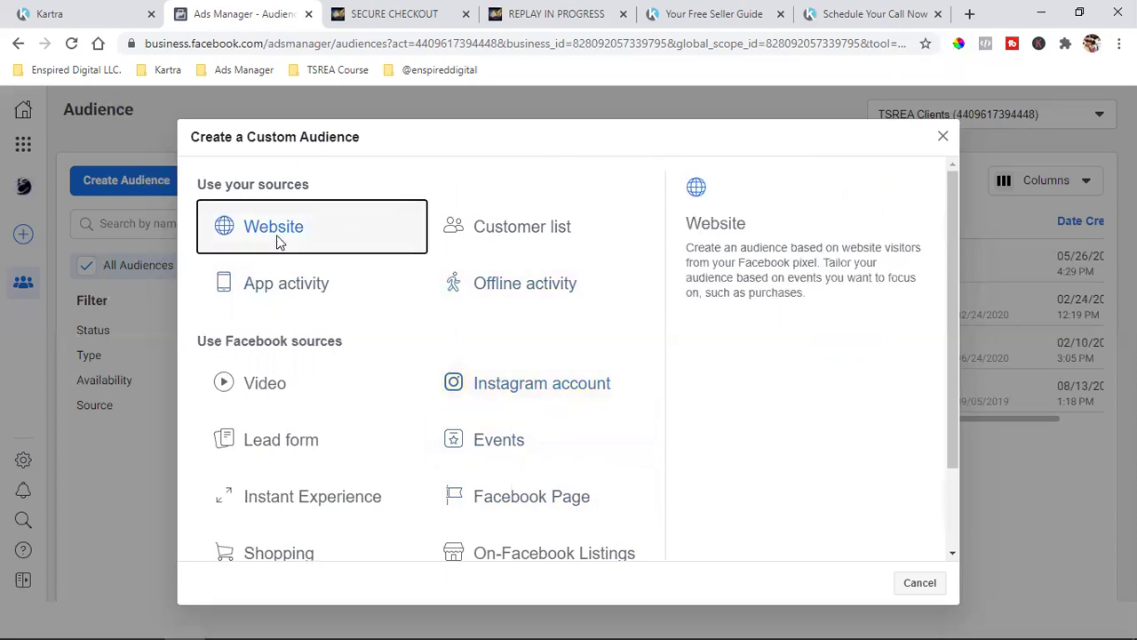
key("Escape")
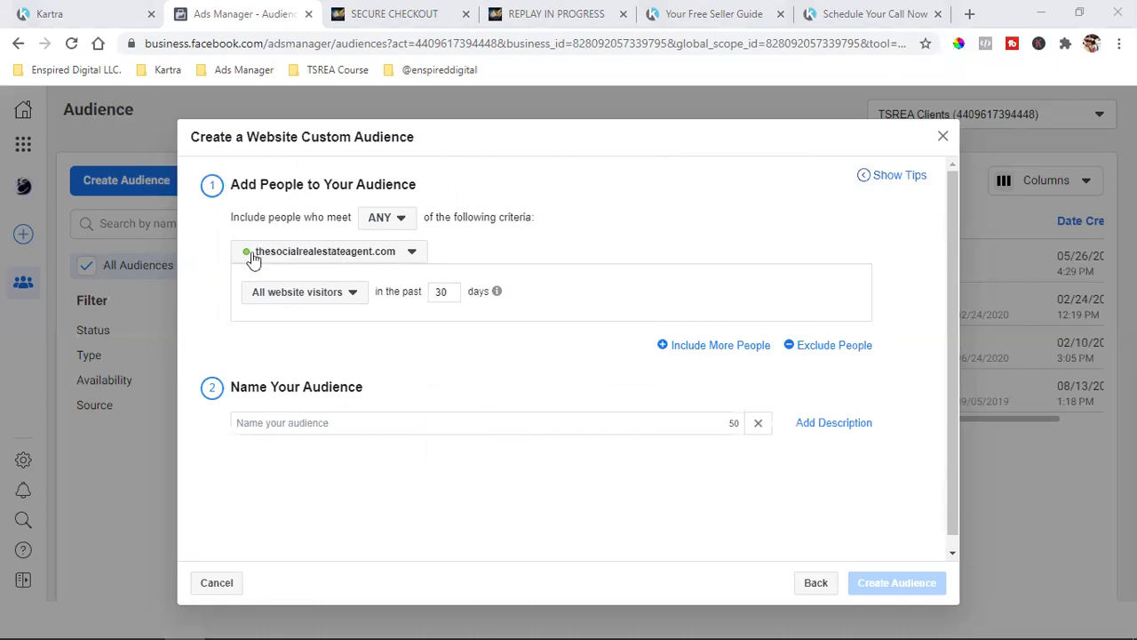
Check the thesocialrealestateagent.com pixel selection and limit the audience to people who visited specific web pages in the past 180 days.
left_click(295, 256)
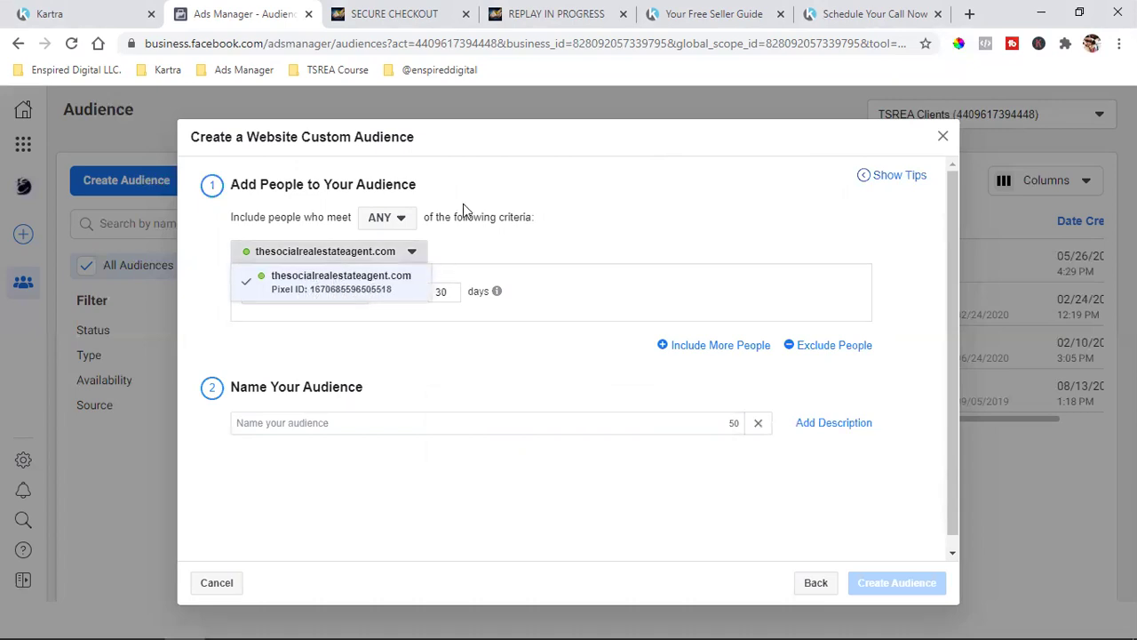
left_click(470, 151)
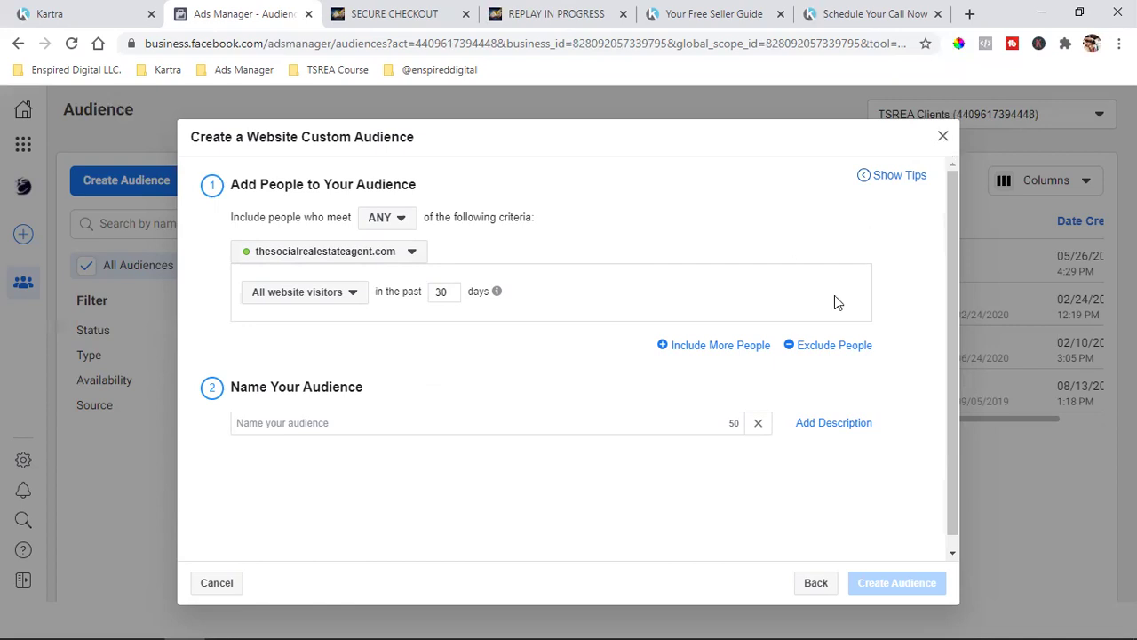
left_click(298, 296)
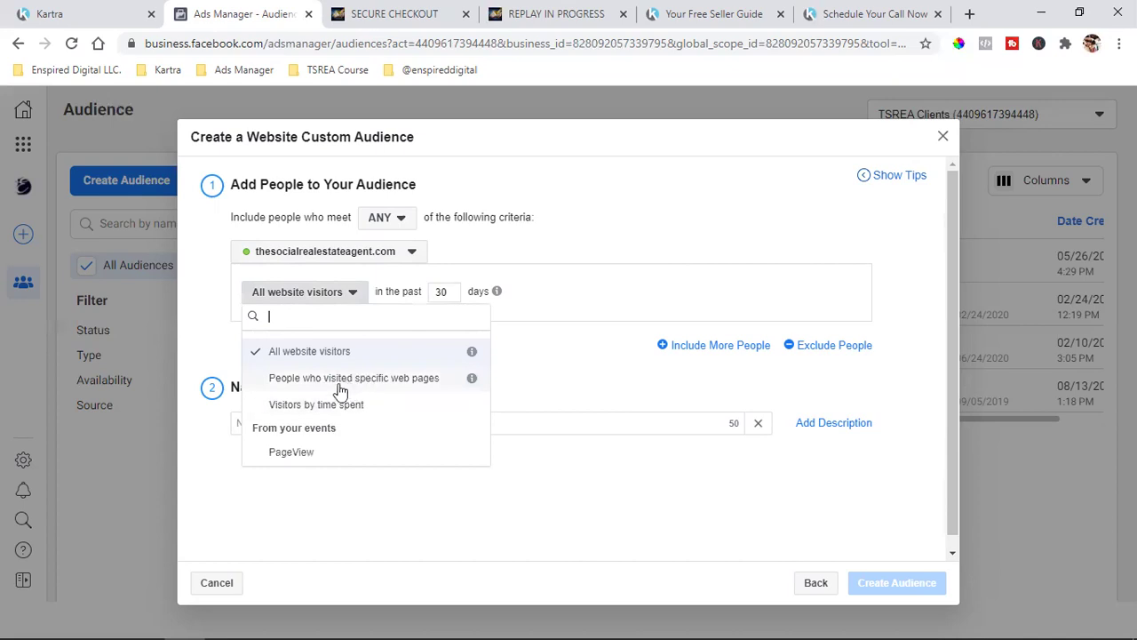
left_click(352, 382)
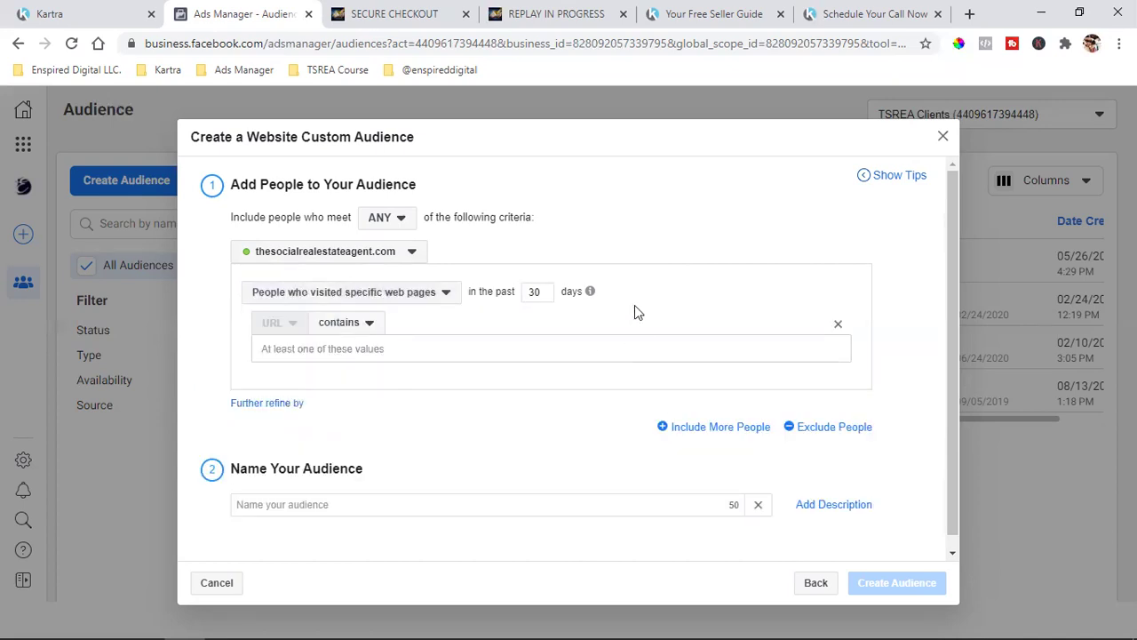
double_click(534, 292)
type("180")
Add the Kartra address ending in /page/yourfreesellerguide as the URL contains value for the included visitors.
left_click(396, 350)
type("davidcantero3p.kartra.com/page/yourfreesellerguide")
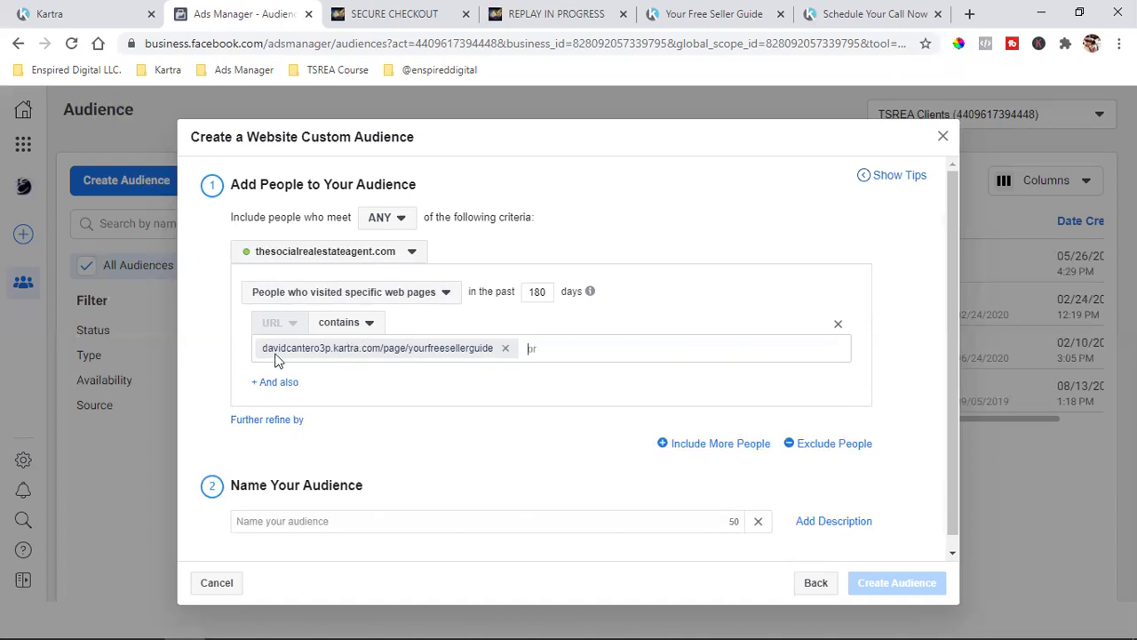
left_click(552, 355)
left_click(342, 361)
View the seller guide page's opt-in form and the Schedule Your Call Now thank-you page, closing the form when finished.
left_click(703, 7)
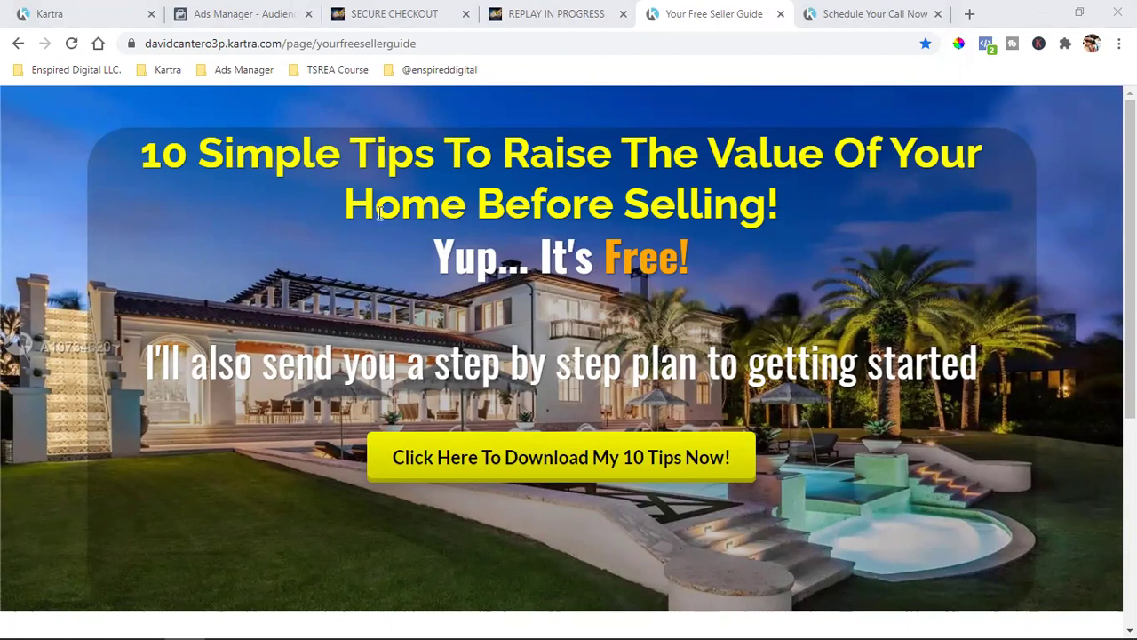
left_click(552, 458)
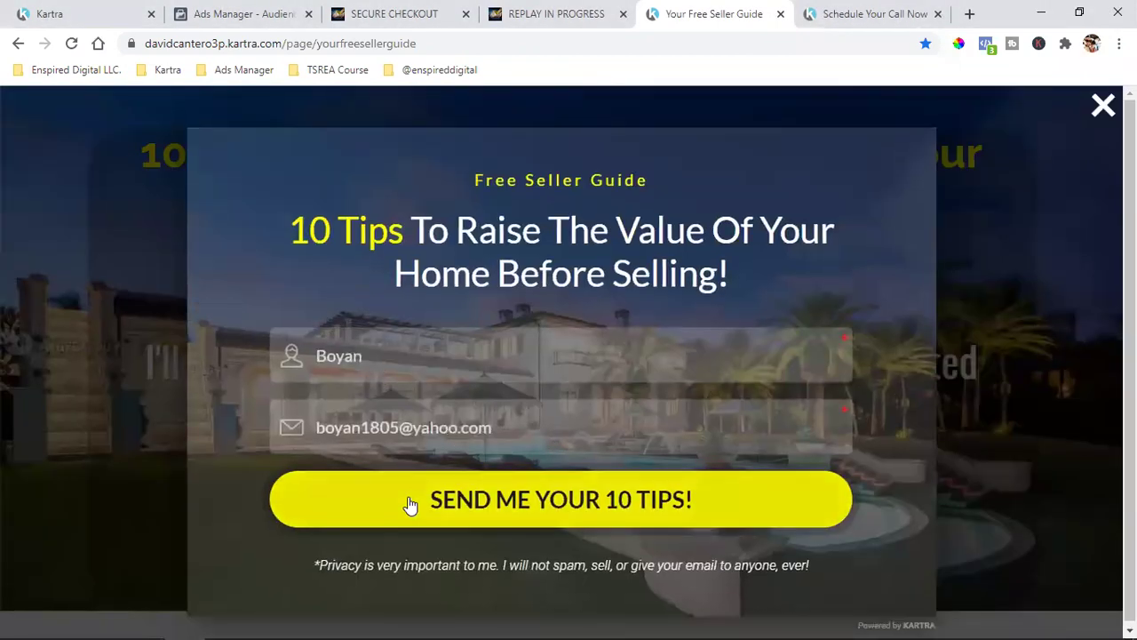
left_click(850, 12)
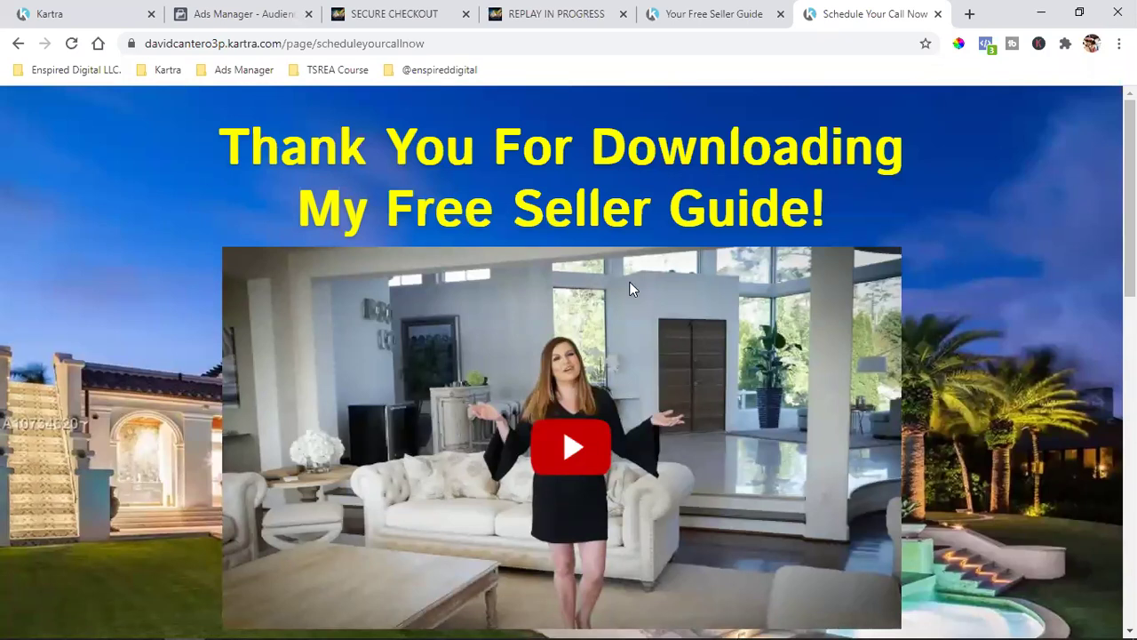
left_click(688, 8)
left_click(1102, 104)
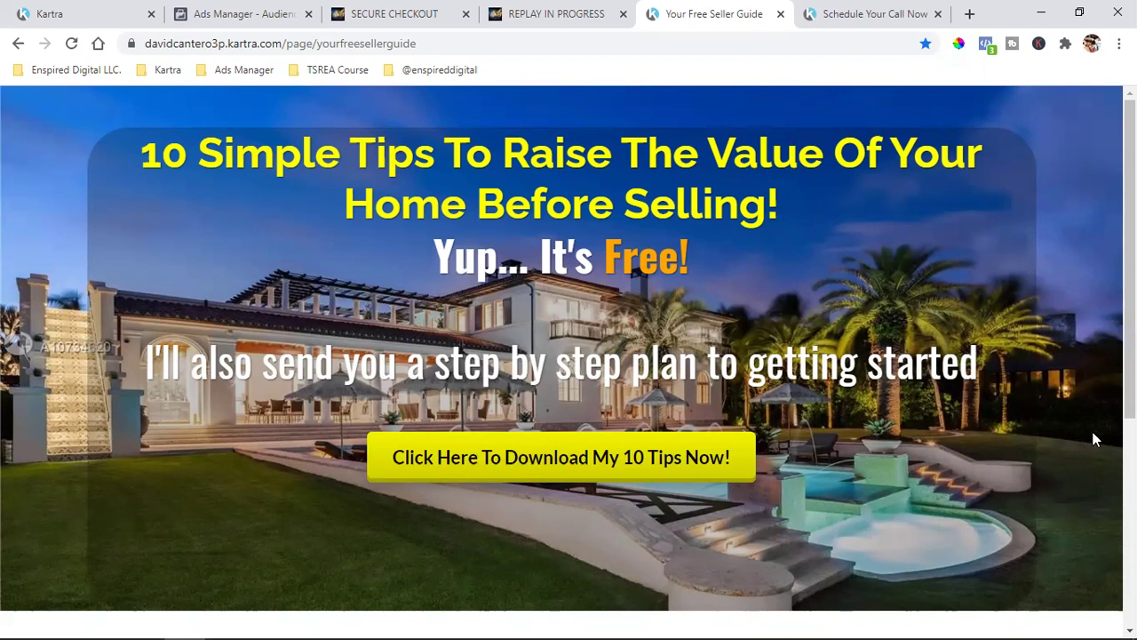
left_click(89, 8)
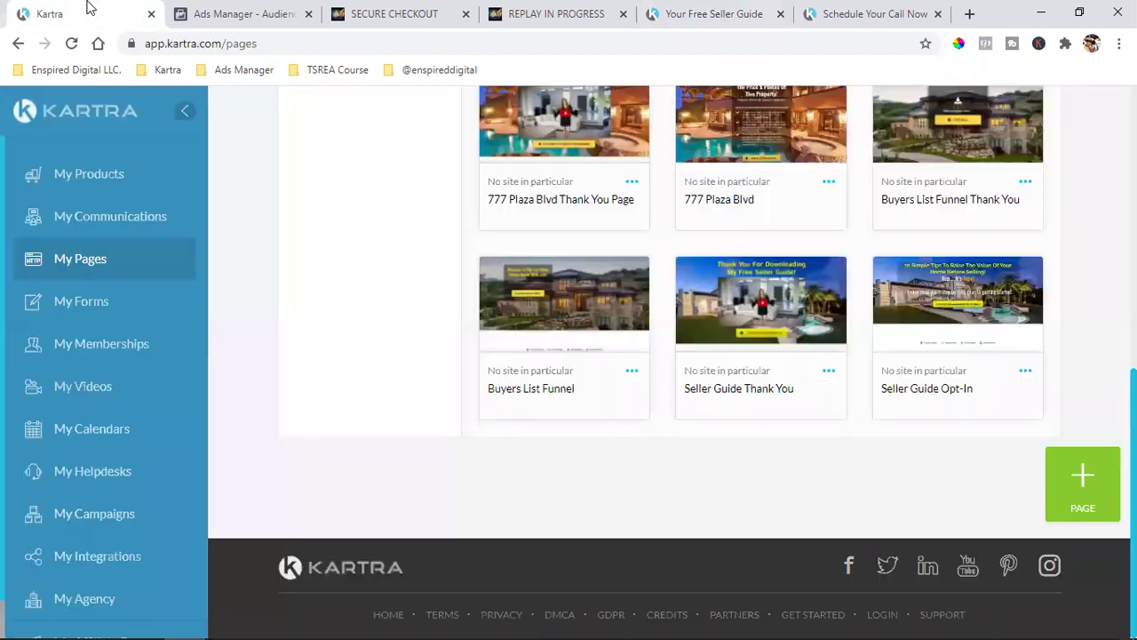
left_click(829, 373)
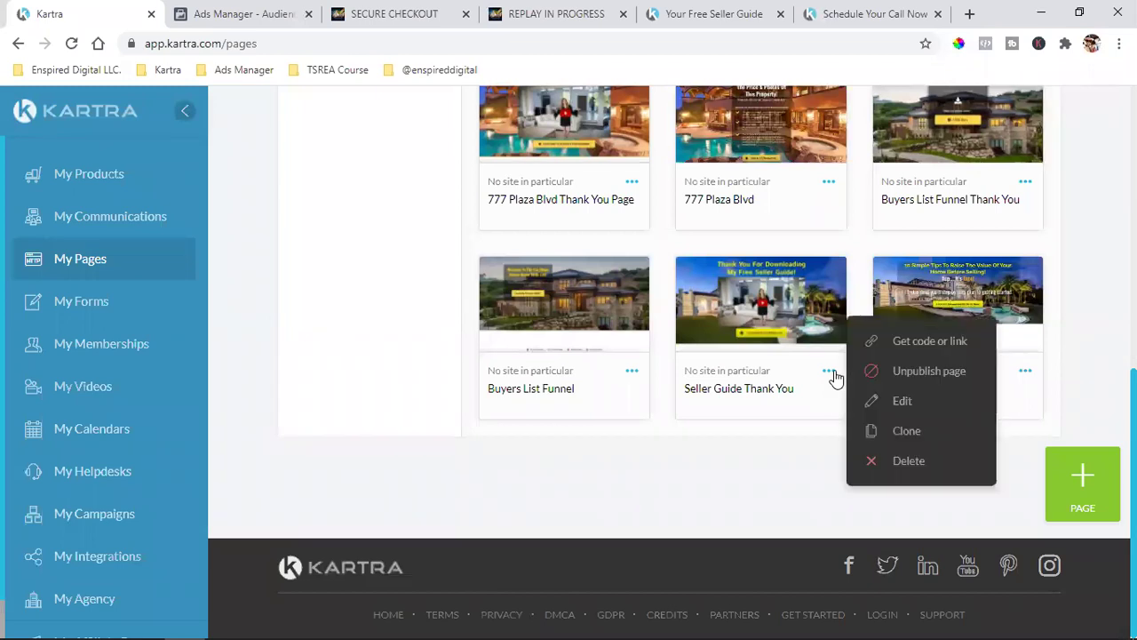
left_click(915, 342)
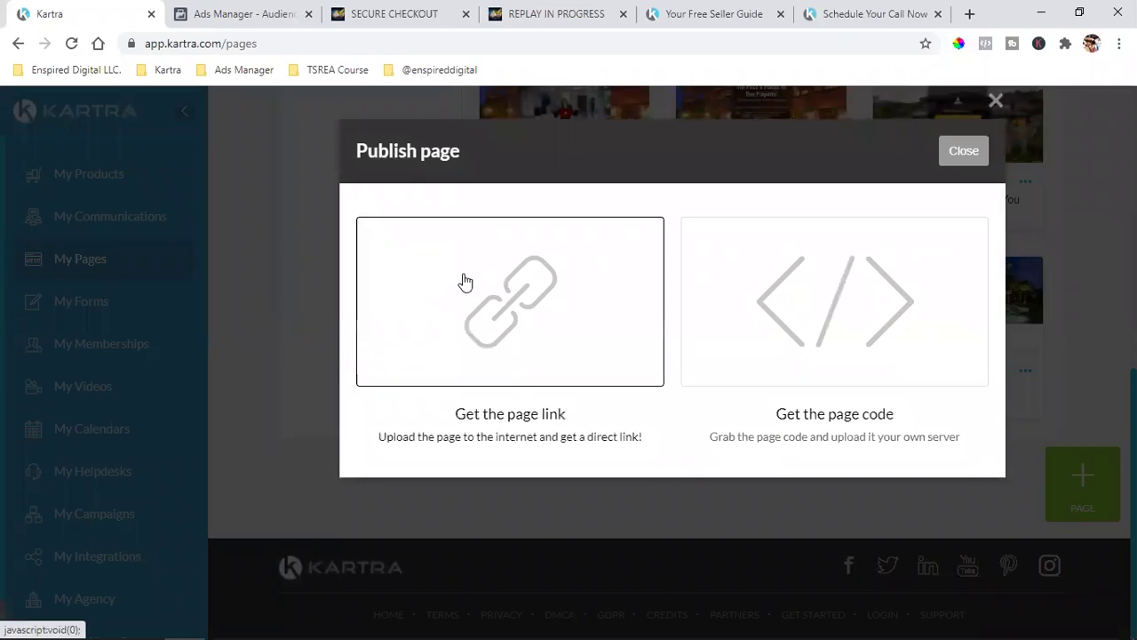
left_click(465, 281)
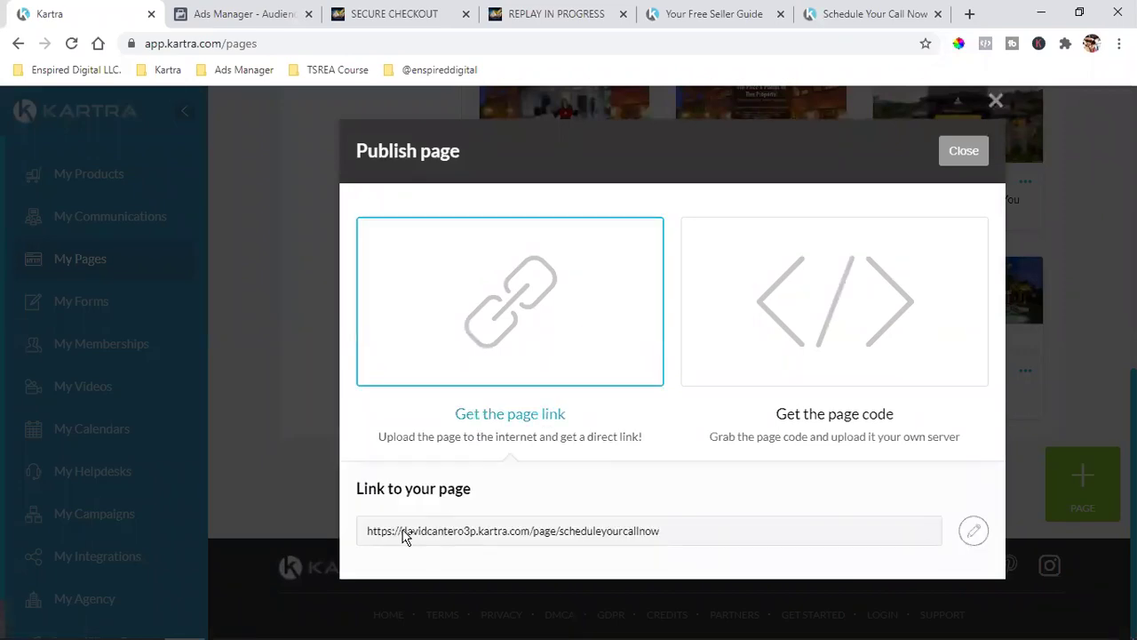
left_click_drag(402, 531, 643, 537)
right_click(643, 537)
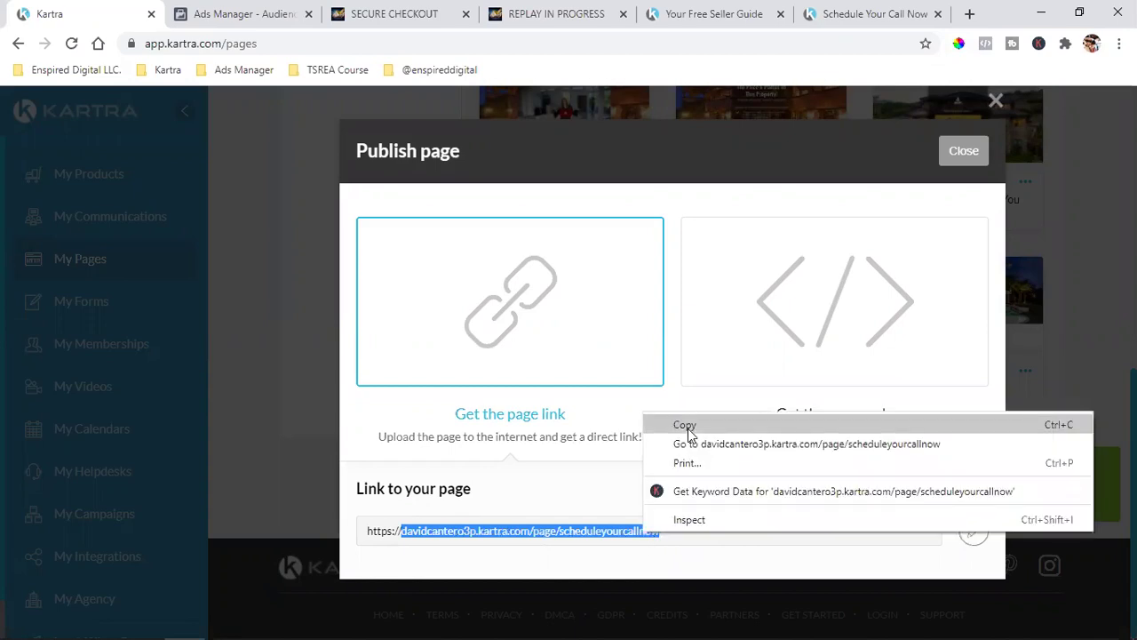
left_click(689, 424)
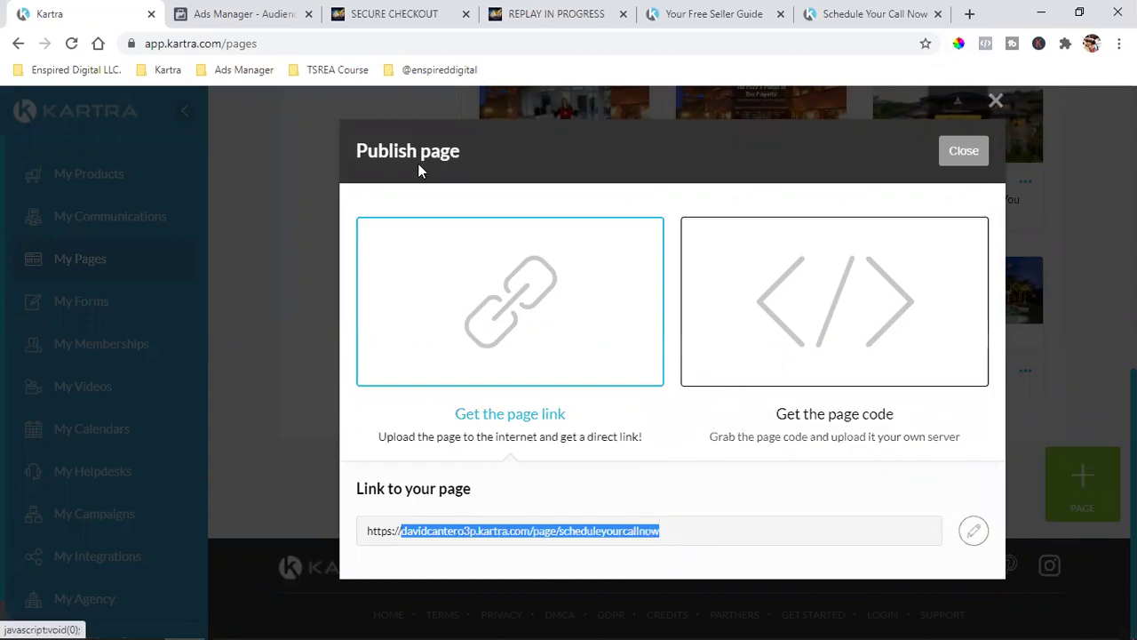
Back in Ads Manager, add an exclusion for people who visited specific web pages in the past 180 days.
left_click(228, 12)
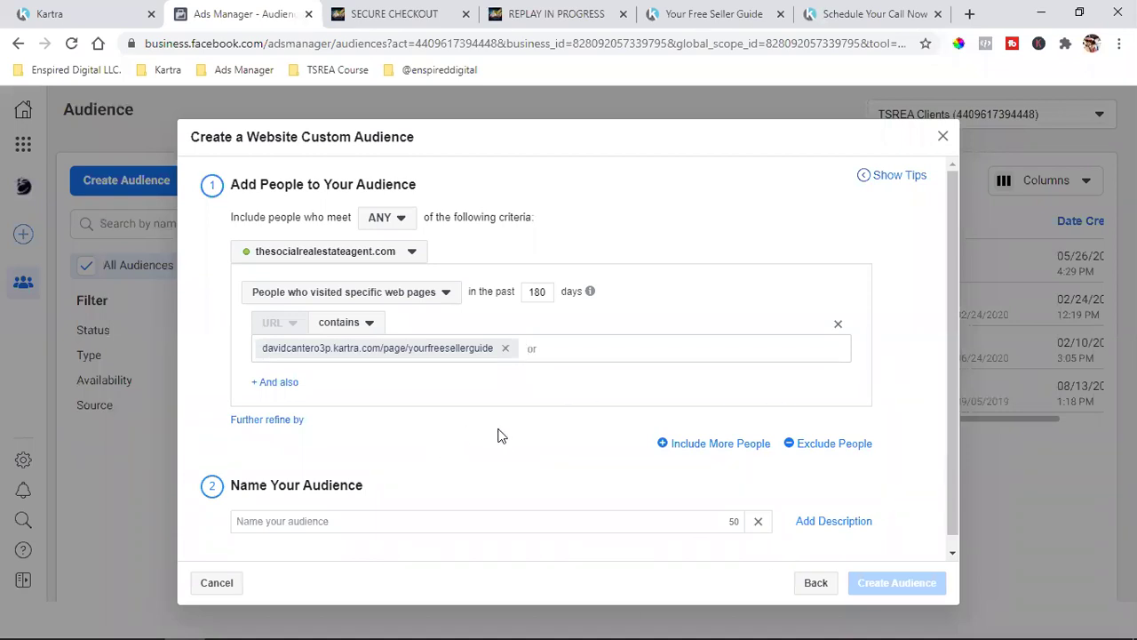
left_click(833, 445)
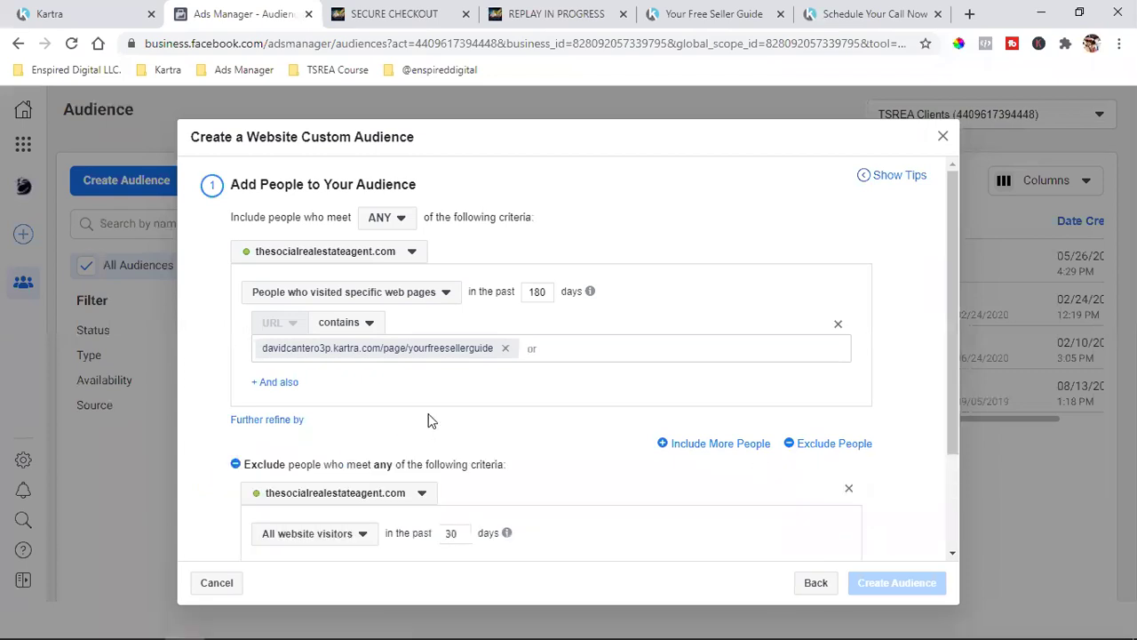
scroll(427, 421, "down", 1)
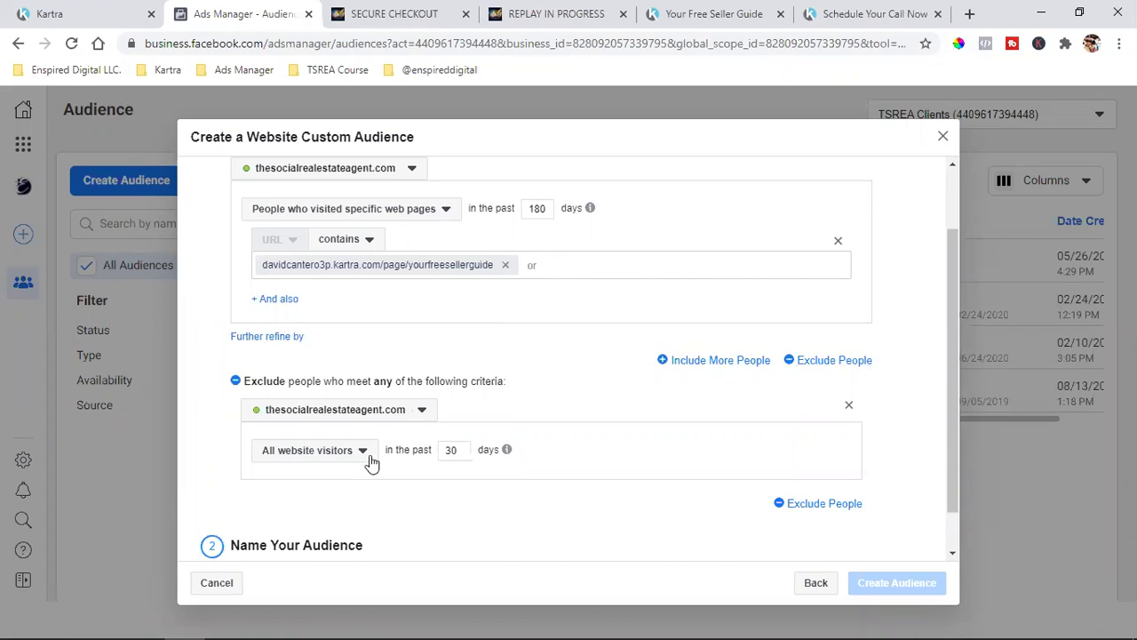
left_click(333, 451)
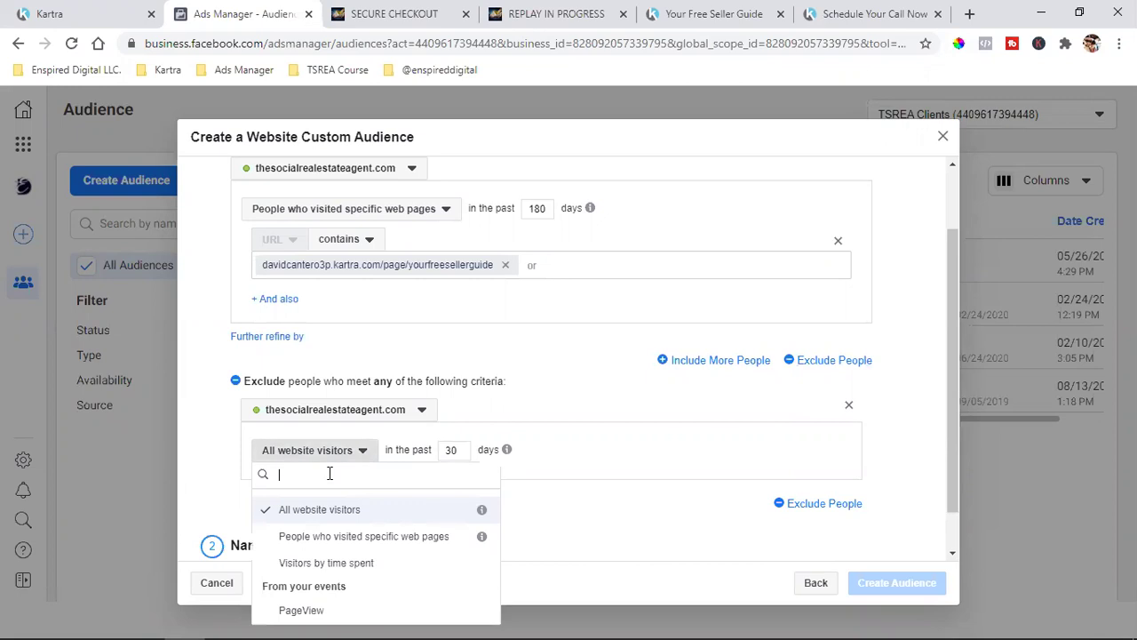
left_click(362, 539)
double_click(544, 450)
type("180")
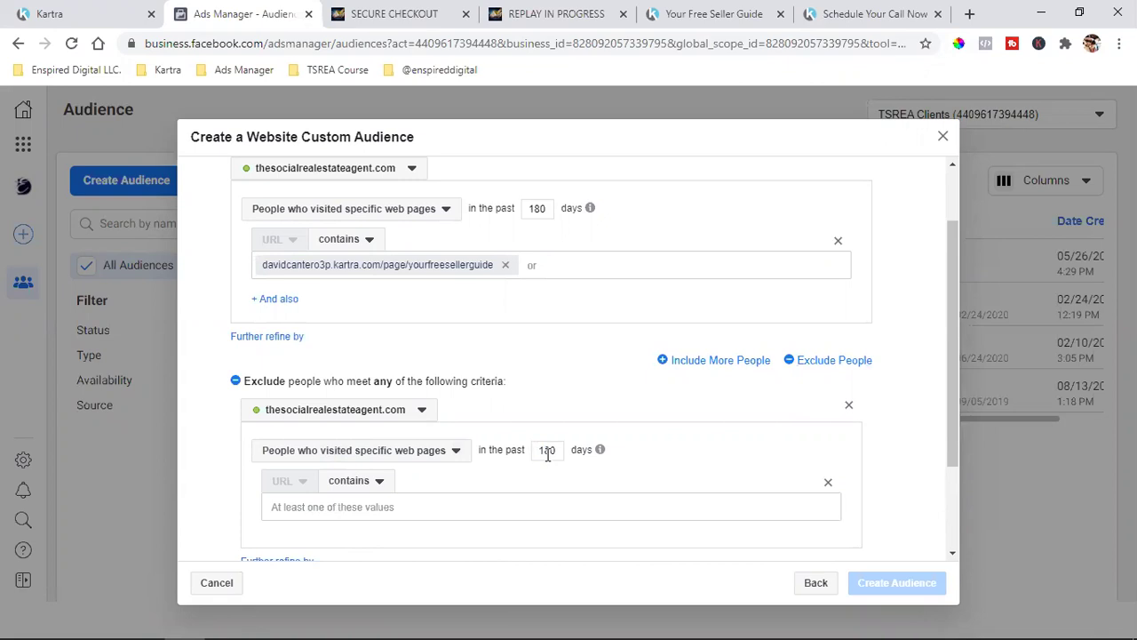
Paste the copied thank-you page address ending in /page/scheduleyourcallnow as the exclusion's URL contains value.
left_click(489, 499)
right_click(341, 508)
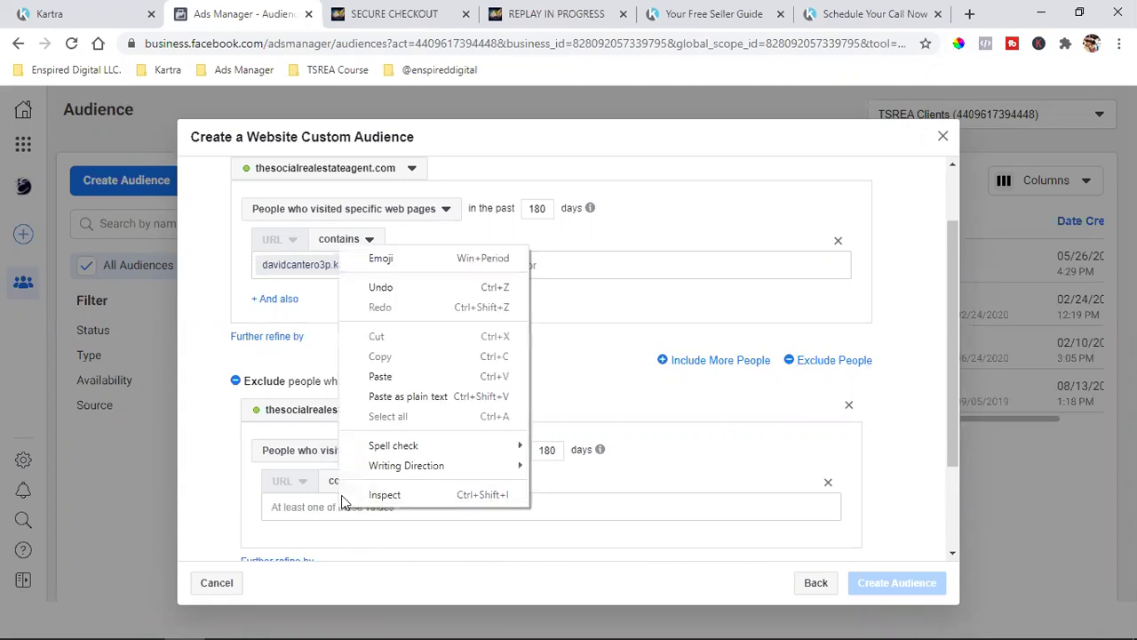
left_click(380, 376)
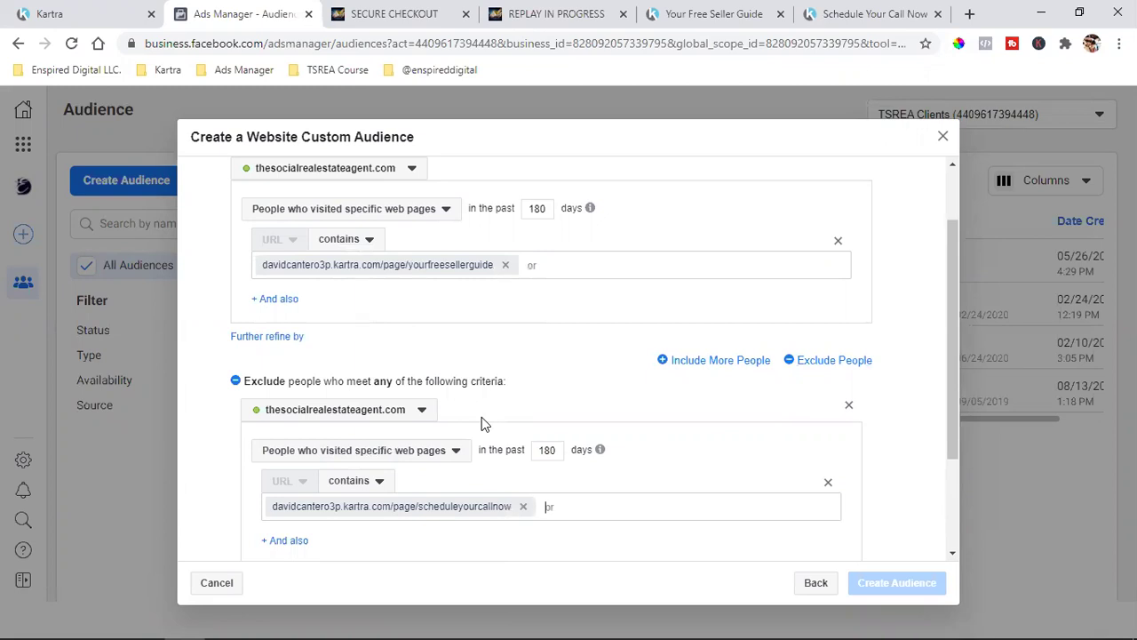
Name the audience Seller Guide Landing Page Visitors ONLY.
scroll(481, 423, "down", 2)
left_click(343, 533)
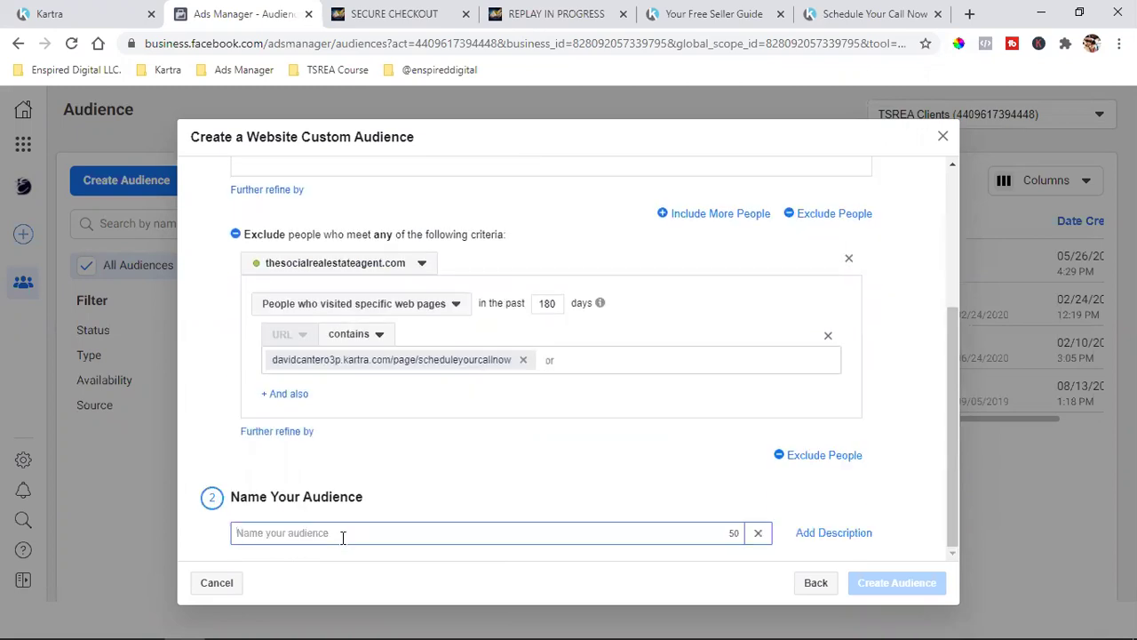
type("L")
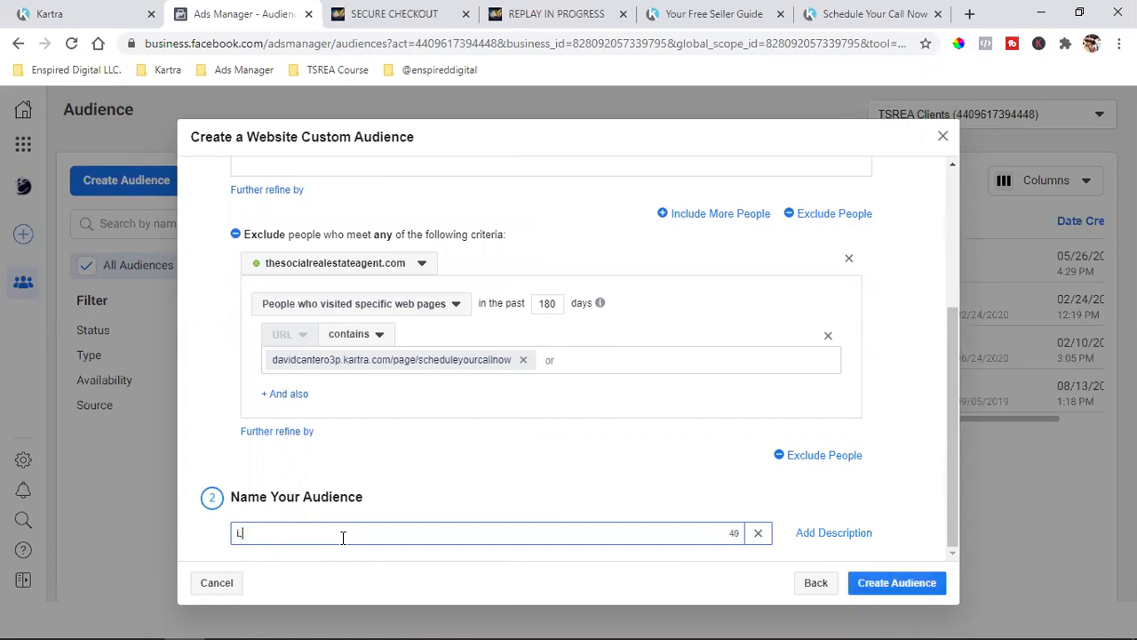
type("andi")
key("BackSpace")
key("BackSpace")
key("BackSpace")
key("BackSpace")
key("BackSpace")
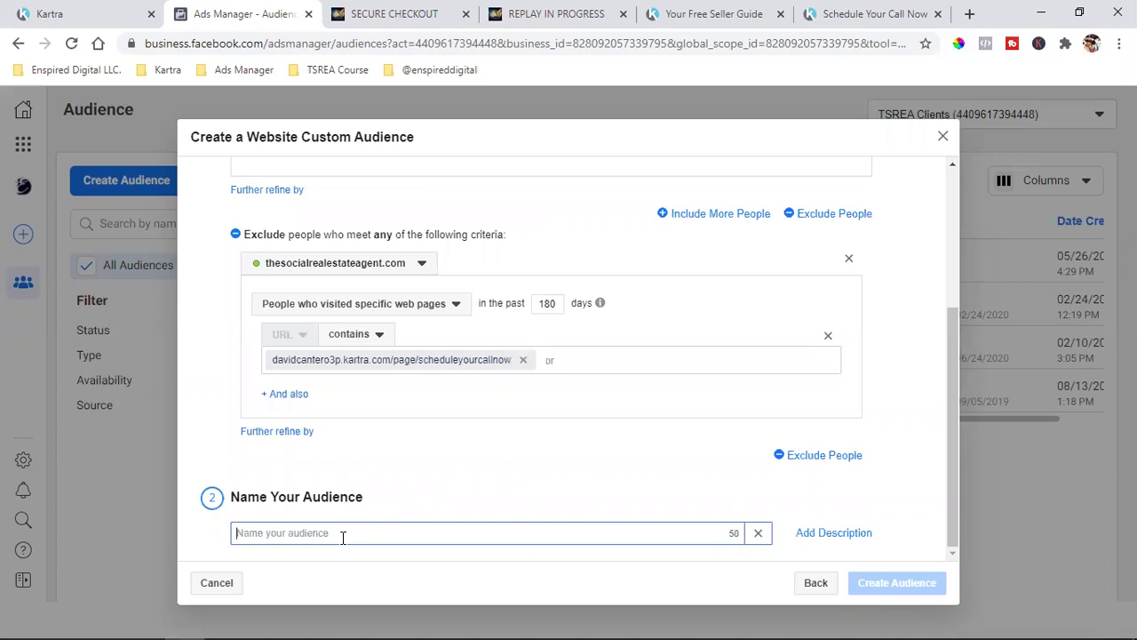
type("Seller ")
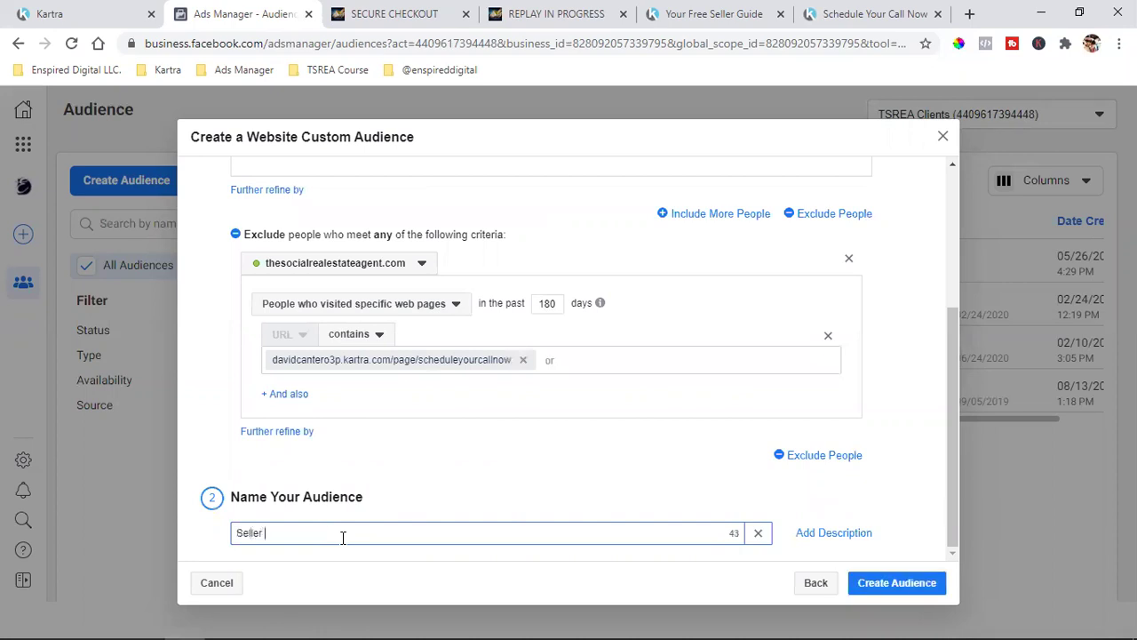
type("Guide Landing Page Visitors ONLY")
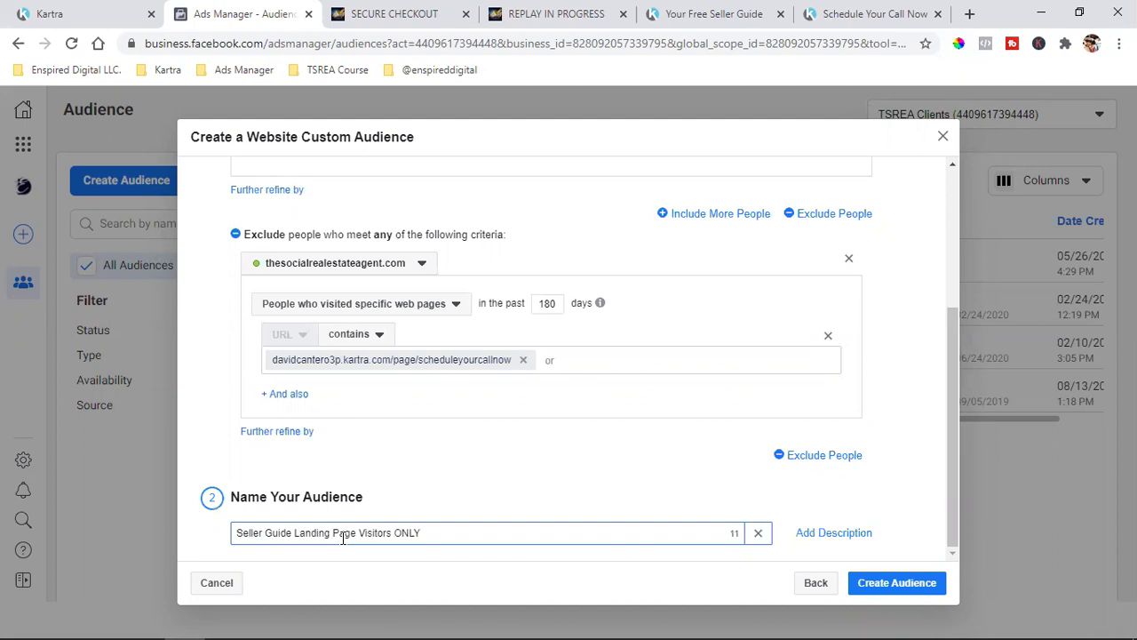
scroll(423, 304, "up", 2)
scroll(413, 296, "down", 2)
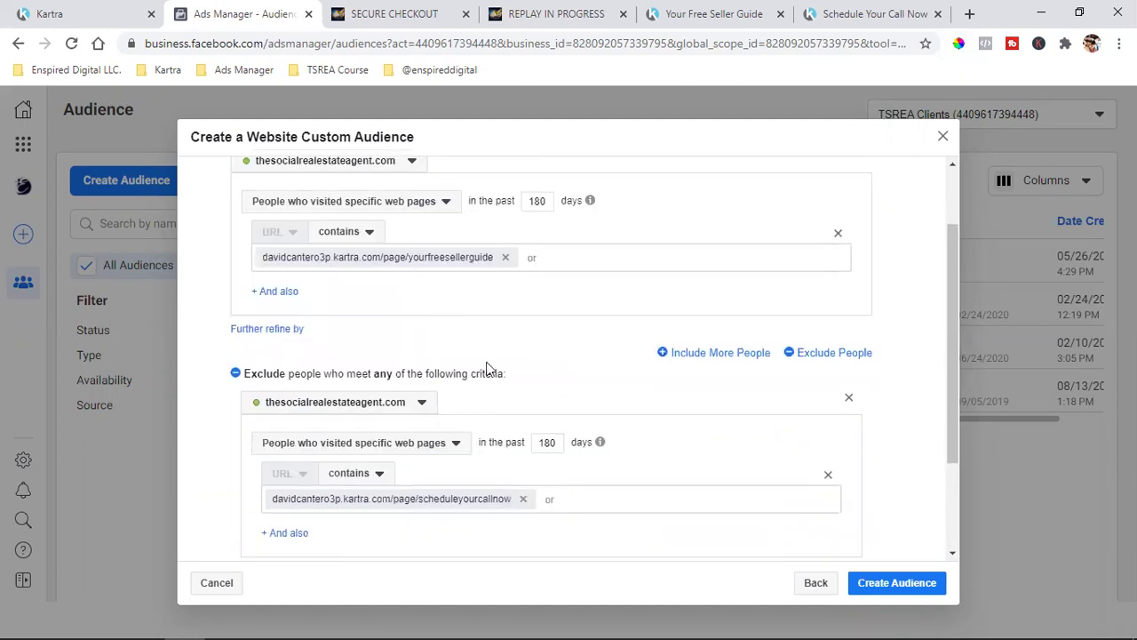
scroll(471, 409, "up", 3)
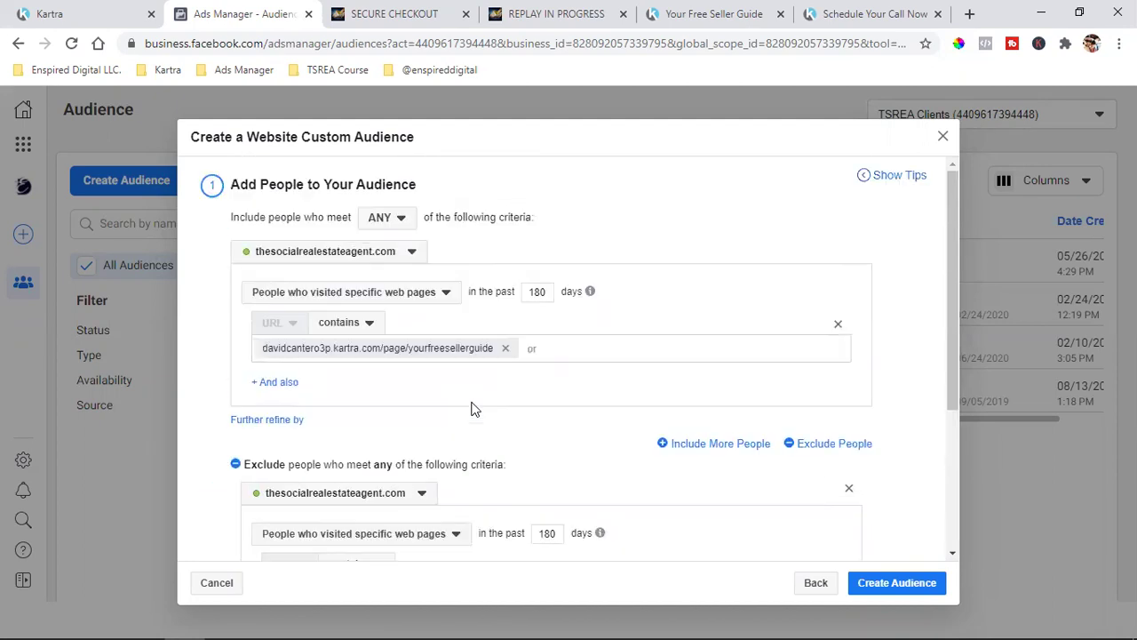
scroll(497, 403, "down", 1)
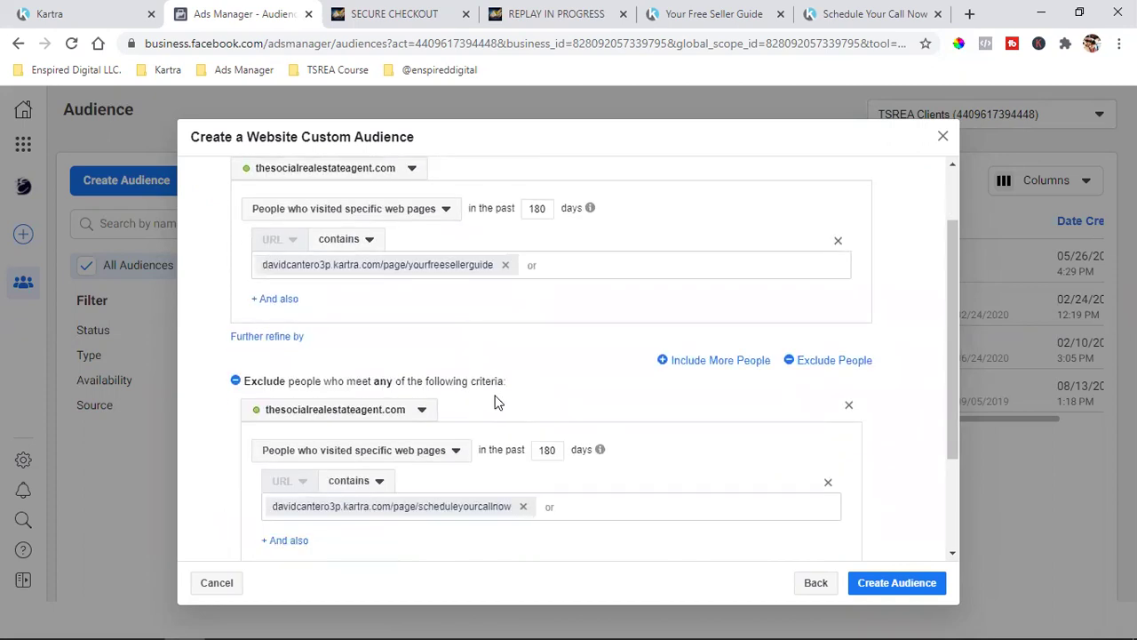
left_click(100, 11)
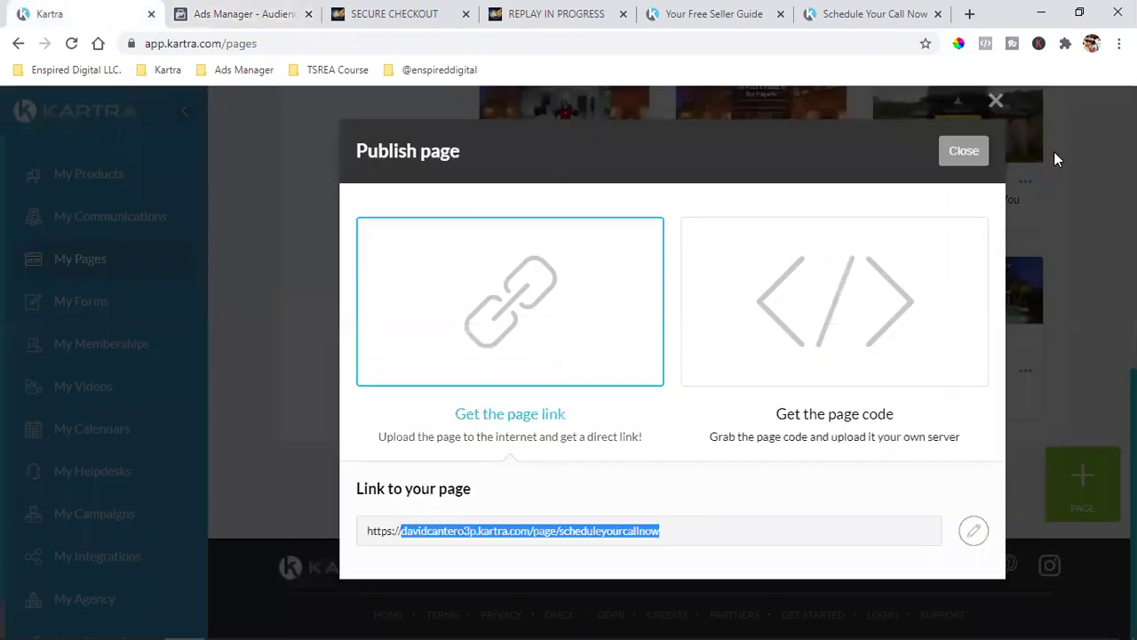
left_click(957, 158)
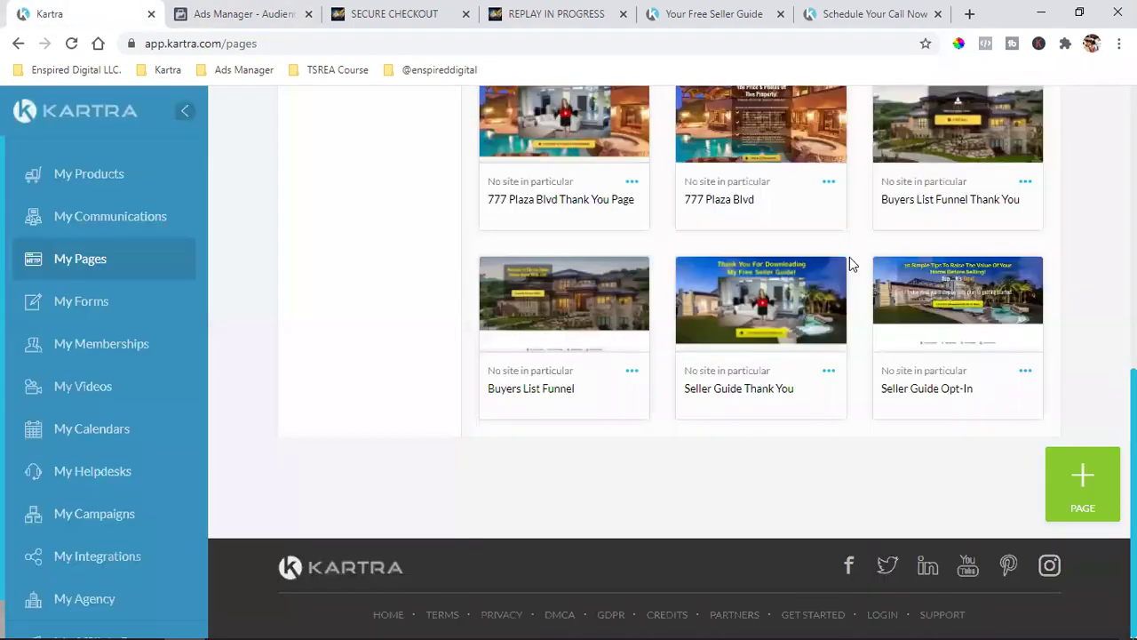
left_click(826, 371)
left_click(881, 339)
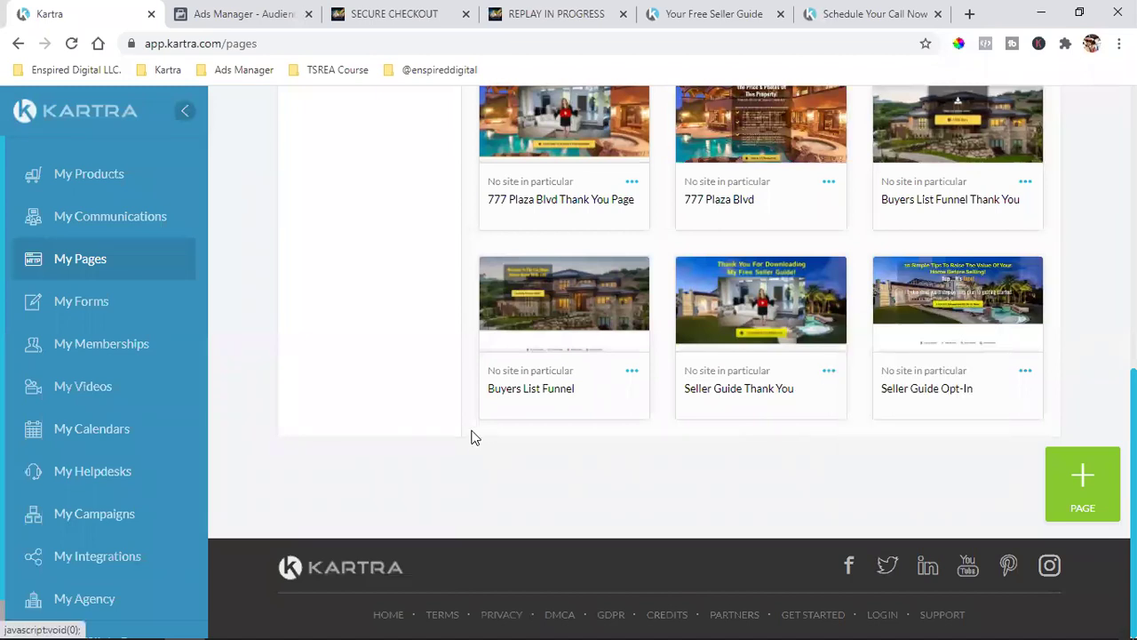
left_click(480, 306)
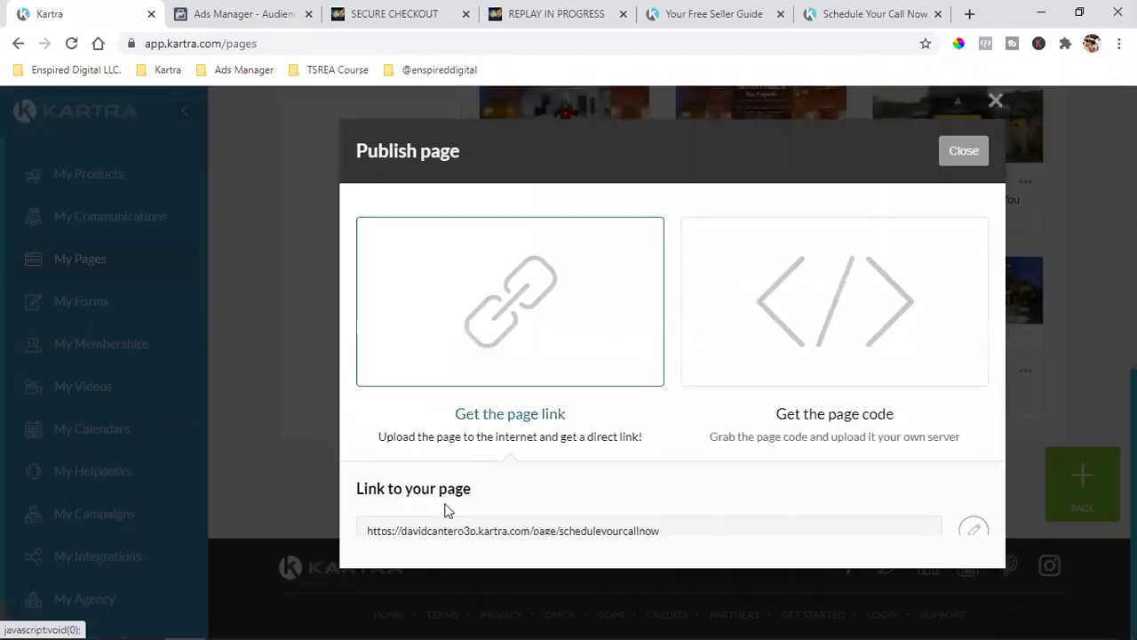
left_click_drag(406, 535, 670, 540)
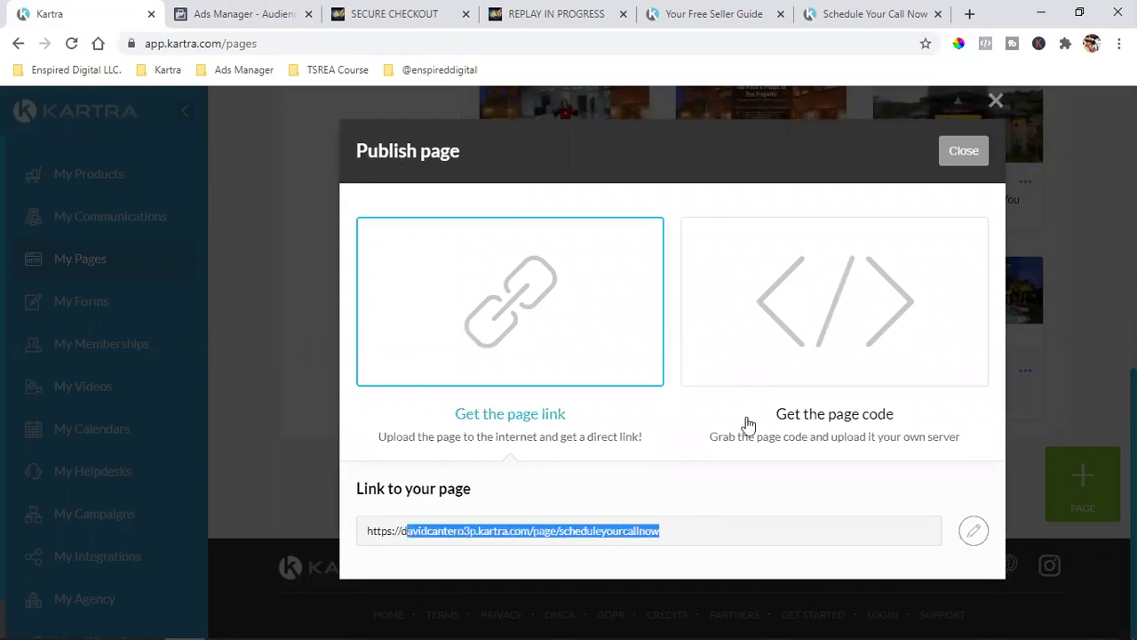
left_click(435, 538)
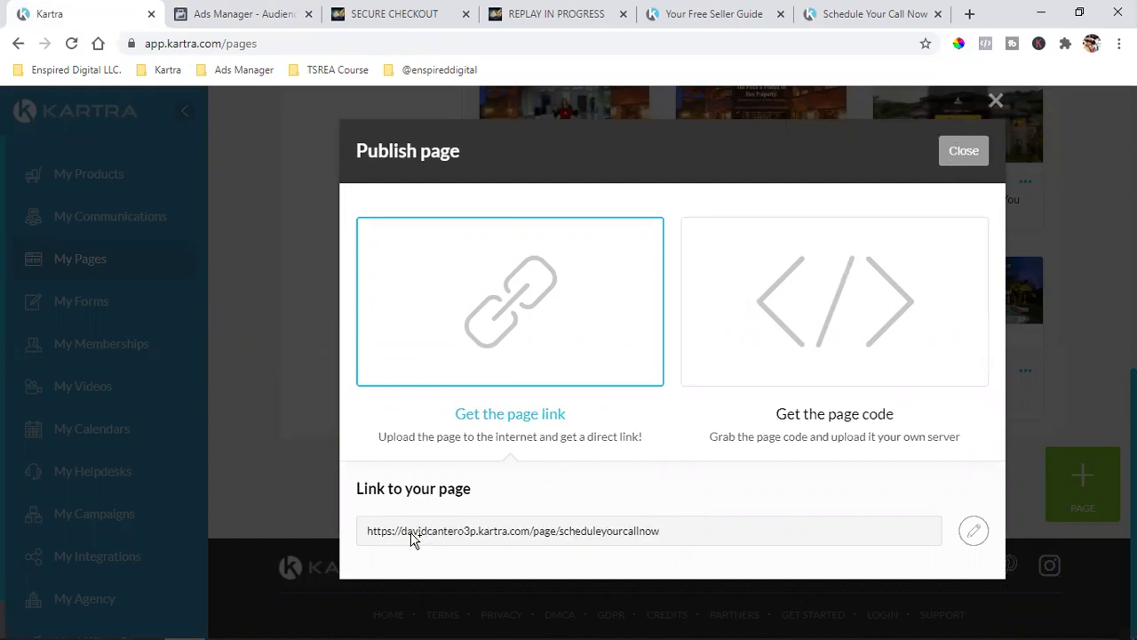
left_click_drag(400, 537, 662, 539)
left_click(973, 152)
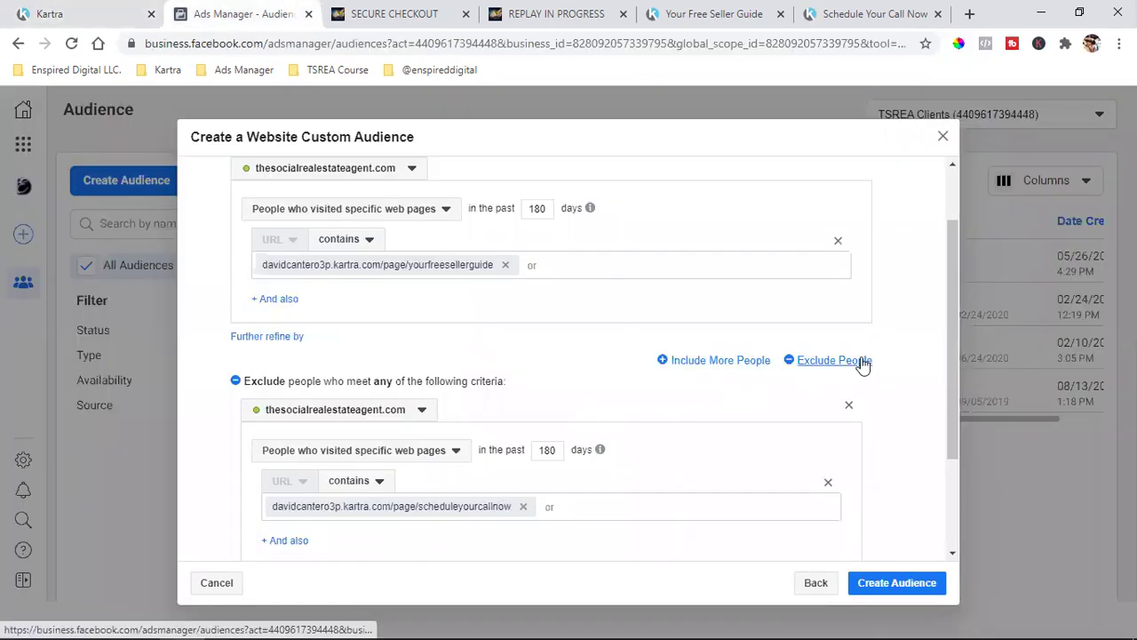
Return to Ads Manager and check the included and excluded page addresses, the exclusion's day range and the audience name.
scroll(568, 397, "down", 3)
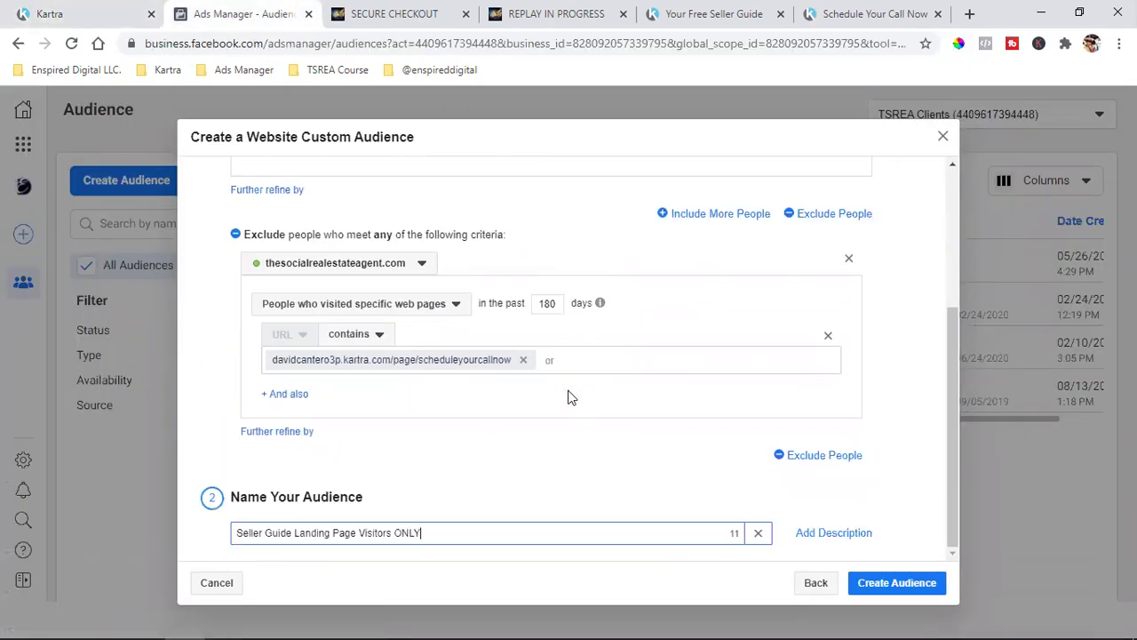
scroll(376, 315, "up", 3)
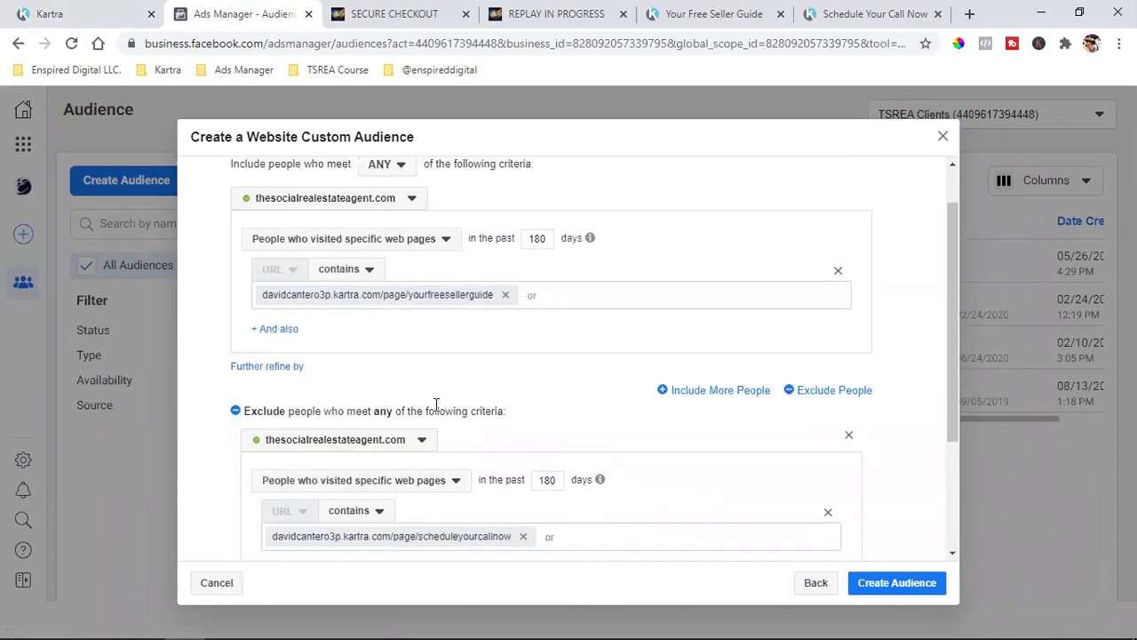
scroll(435, 405, "up", 2)
scroll(333, 240, "down", 2)
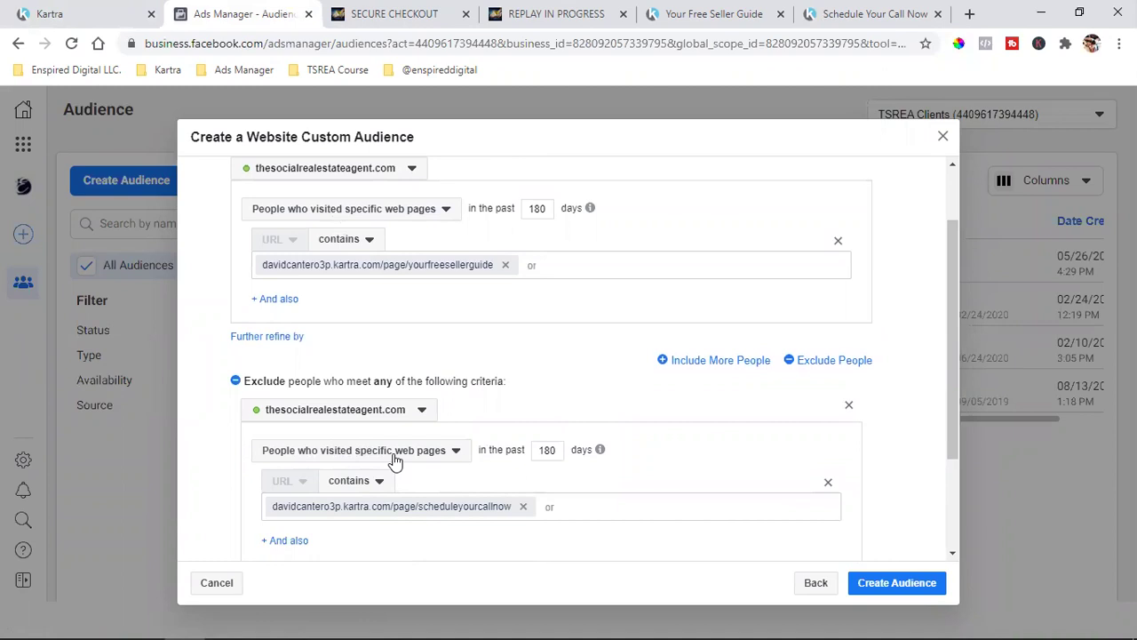
double_click(546, 450)
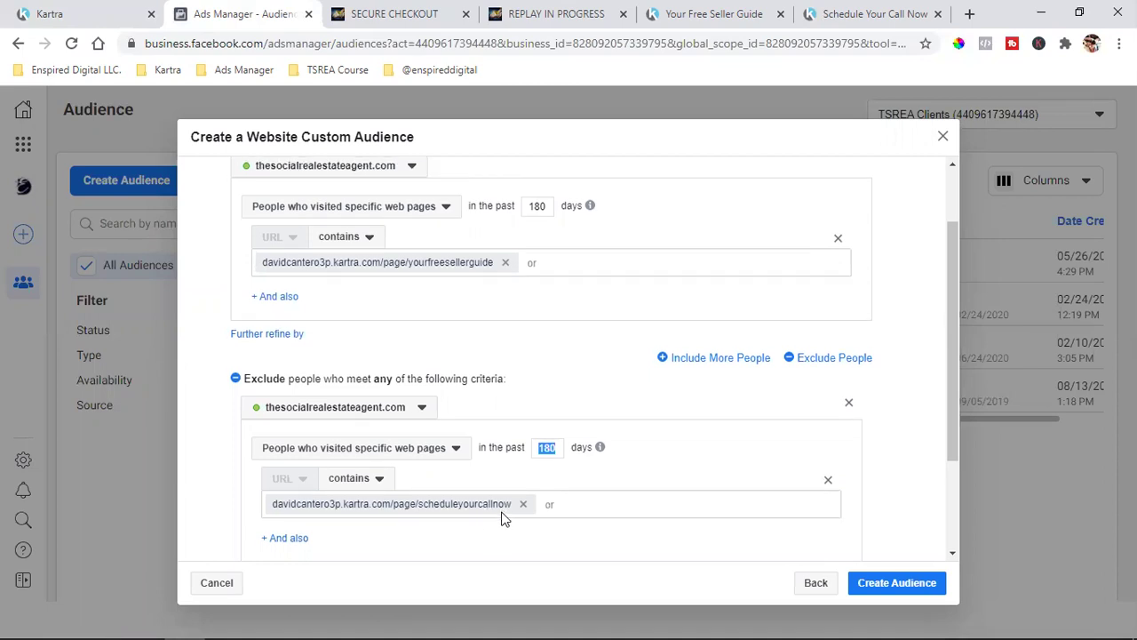
scroll(502, 518, "down", 2)
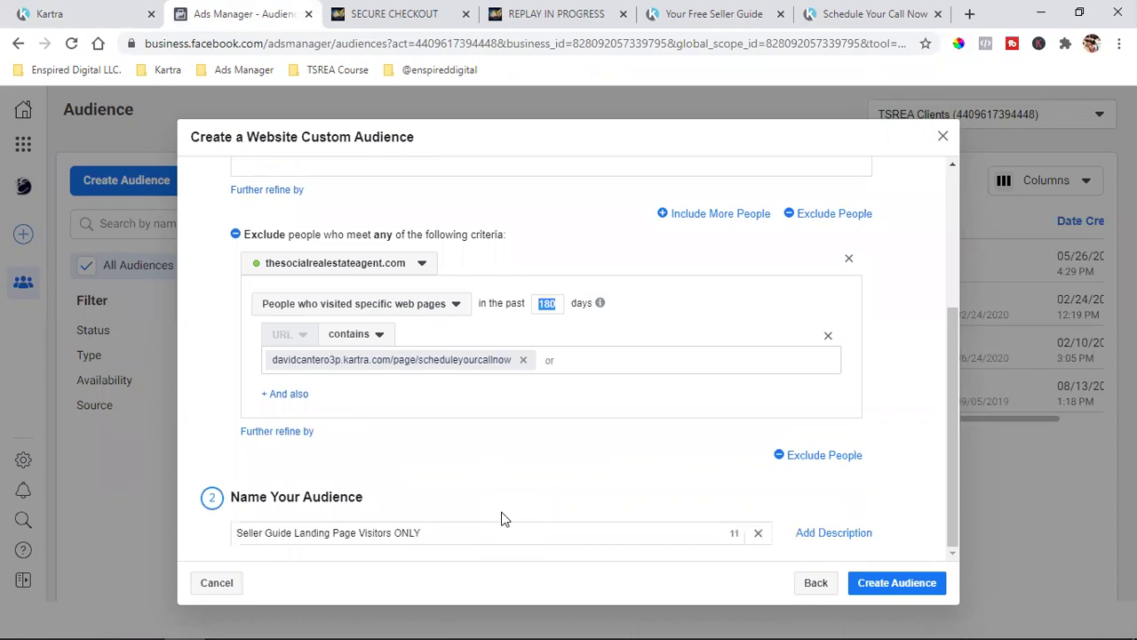
scroll(502, 519, "up", 1)
scroll(502, 519, "down", 1)
scroll(470, 541, "up", 5)
scroll(470, 543, "down", 5)
Create the website custom audience and finish the dialog without adding a lookalike audience or an ad.
scroll(470, 546, "up", 4)
scroll(470, 546, "down", 3)
left_click(897, 581)
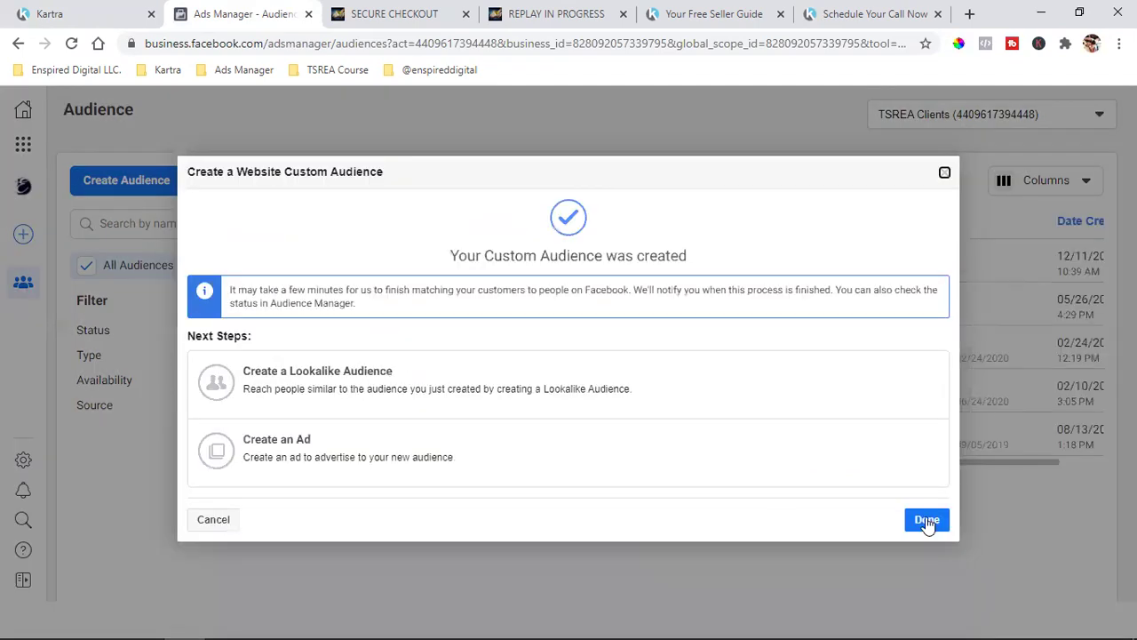
left_click(927, 522)
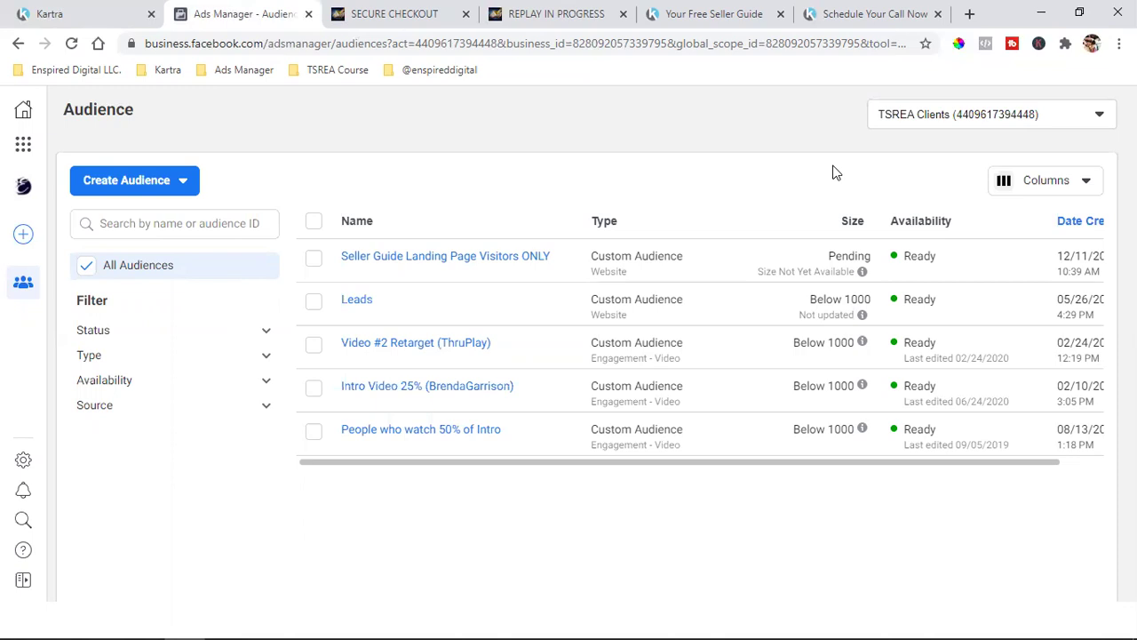
left_click(915, 118)
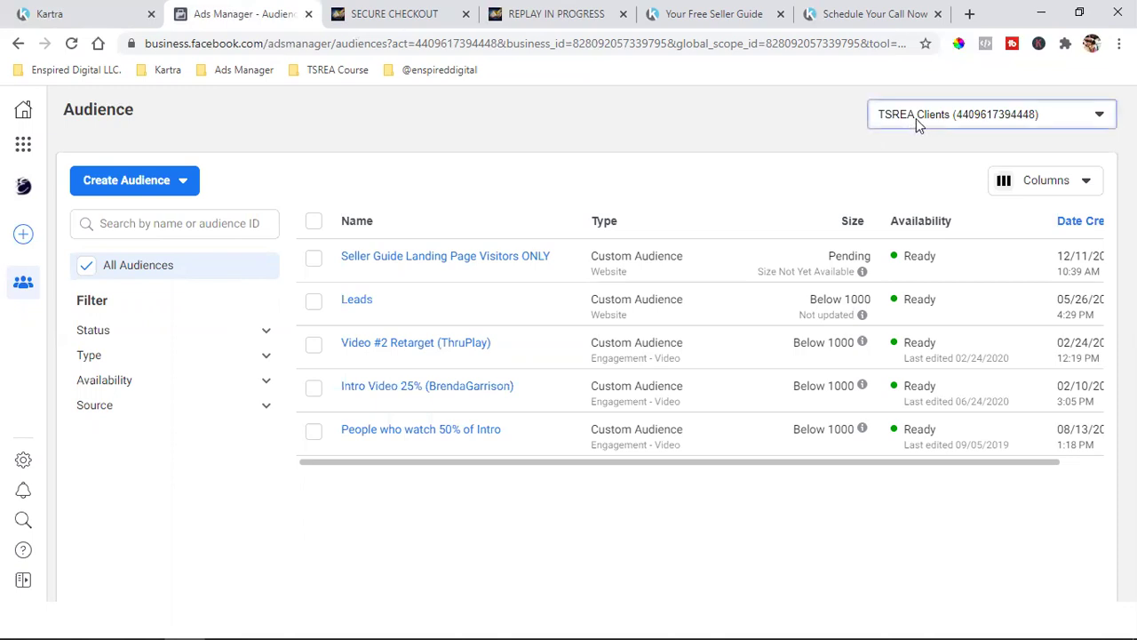
left_click(862, 130)
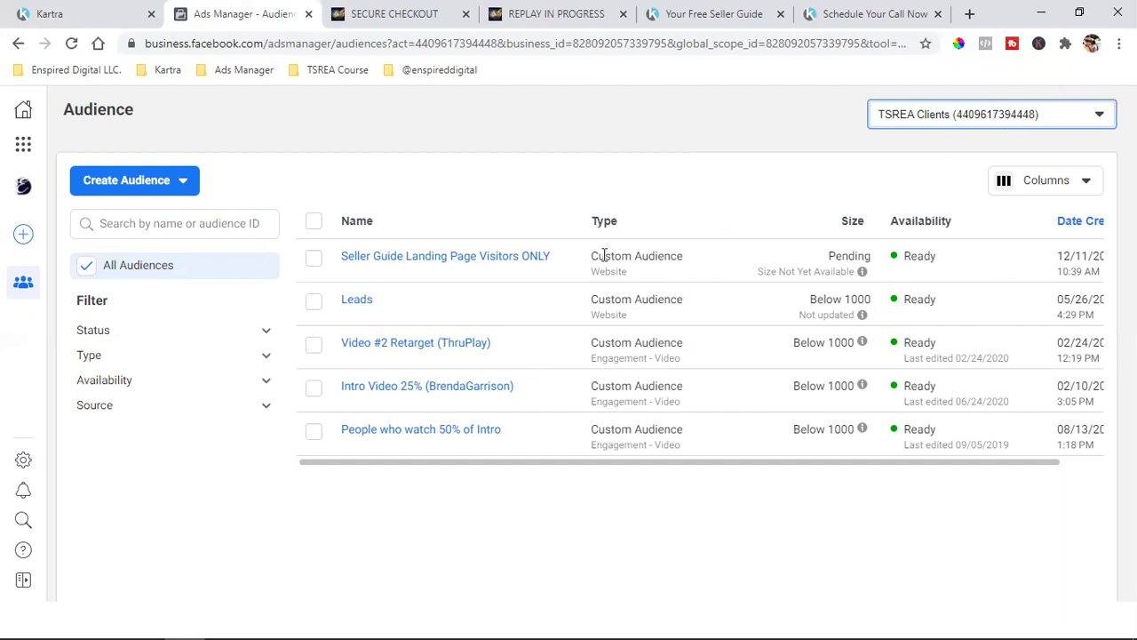
left_click(311, 346)
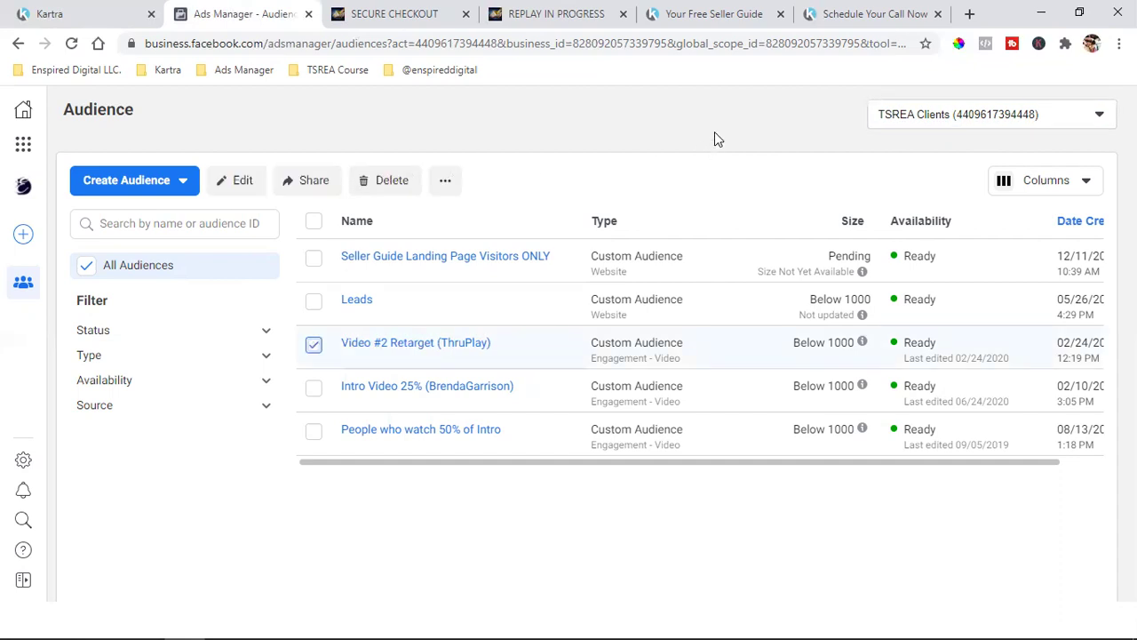
left_click(316, 348)
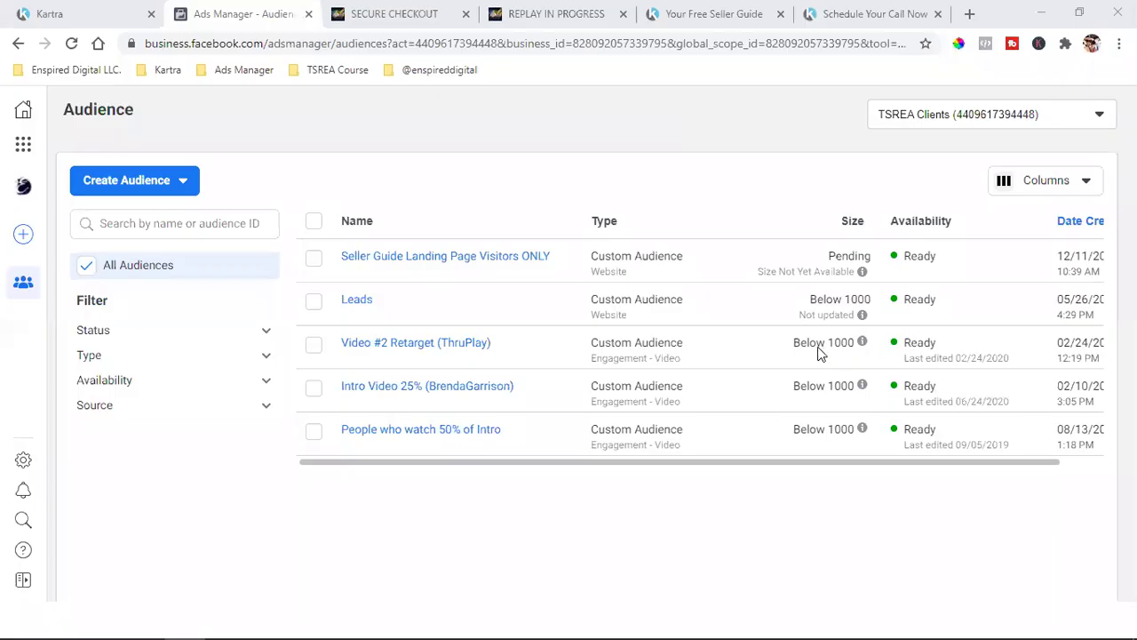
Start a video-based custom audience and set its engagement to people who have watched at 25% of your video.
left_click(96, 180)
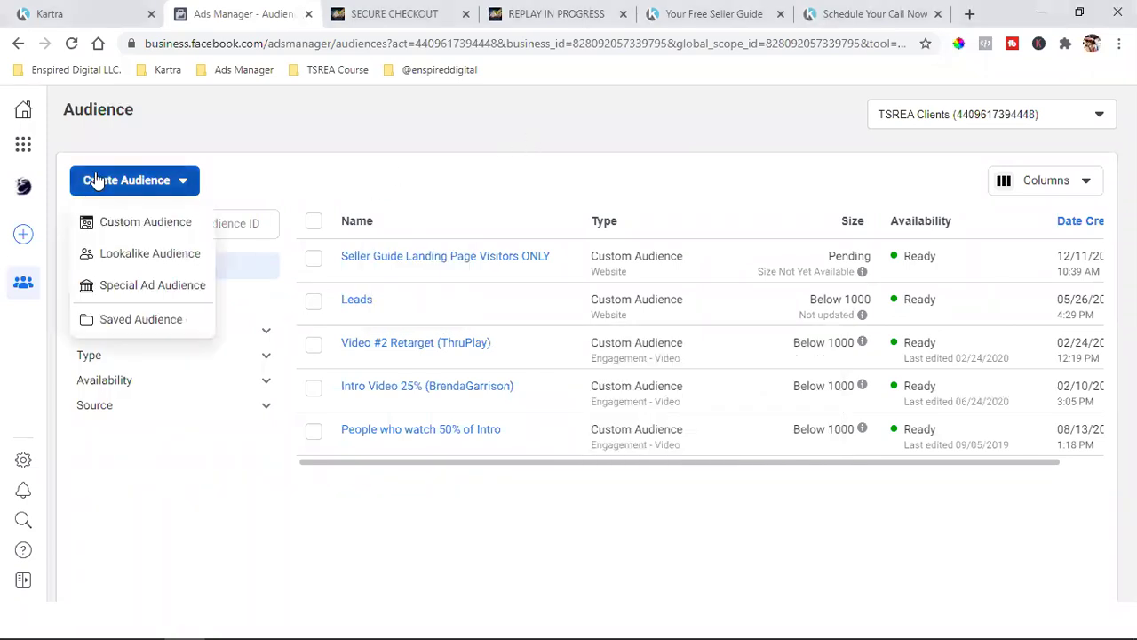
left_click(129, 227)
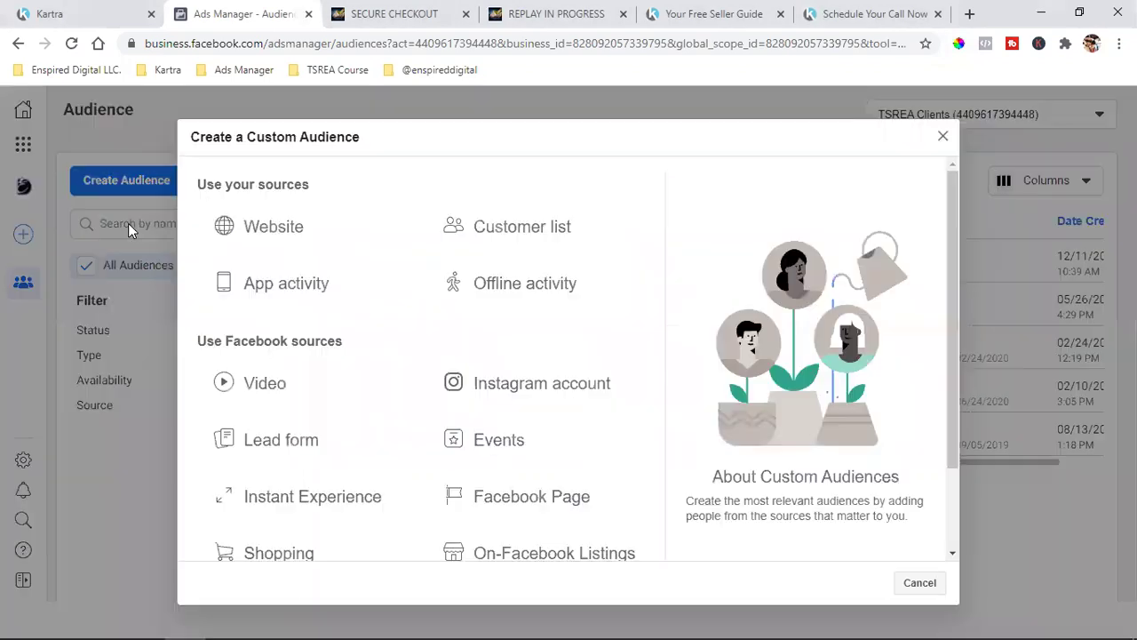
left_click(278, 402)
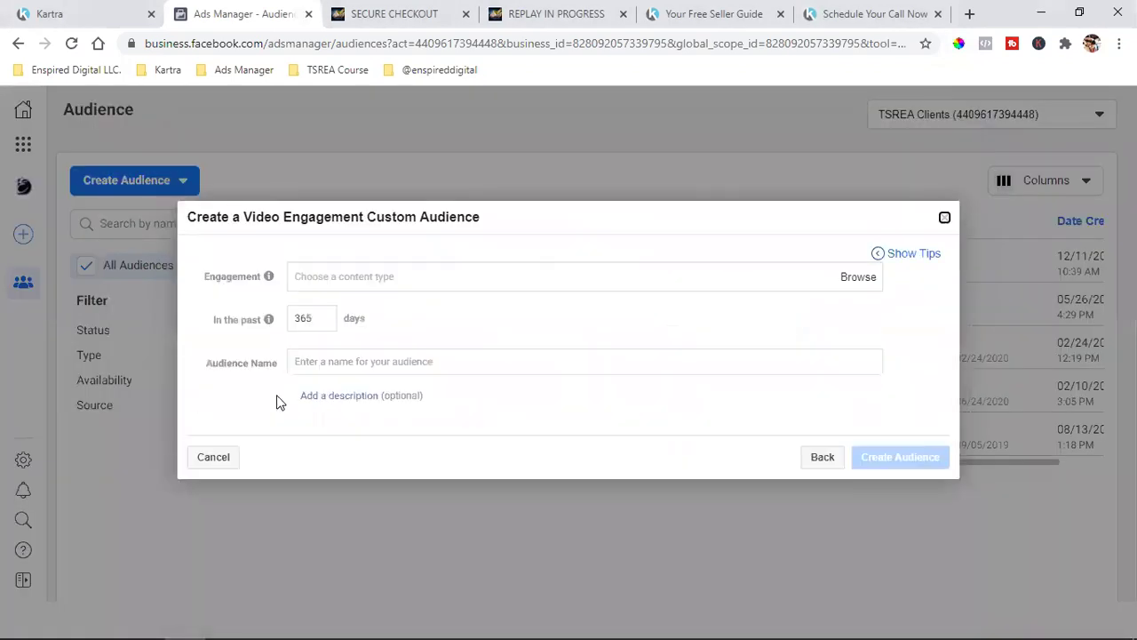
left_click(336, 277)
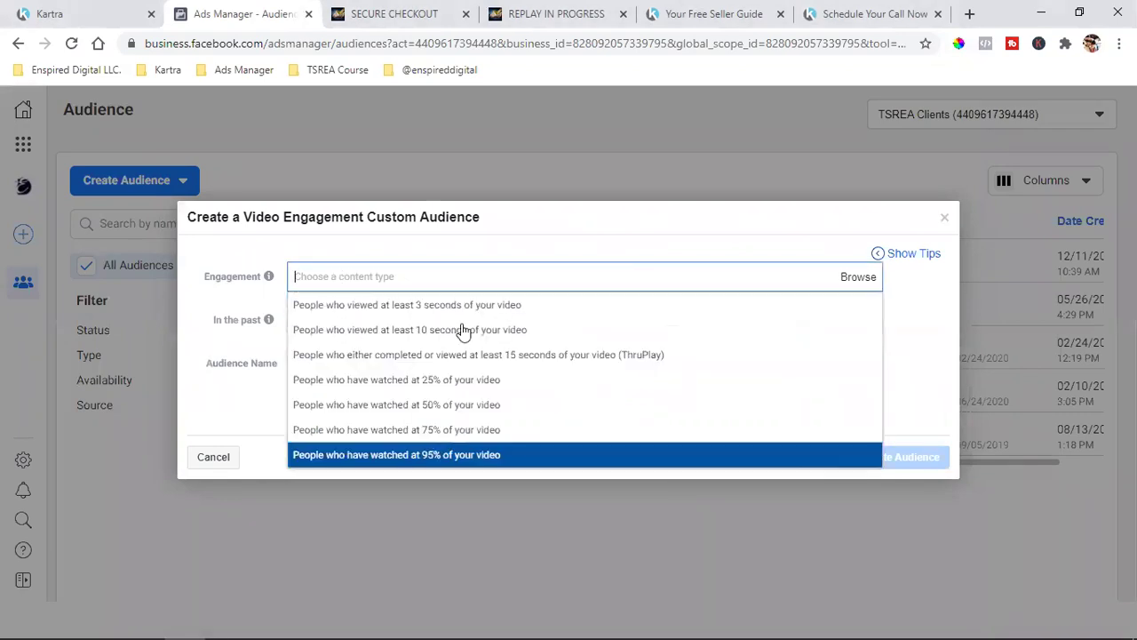
left_click(442, 380)
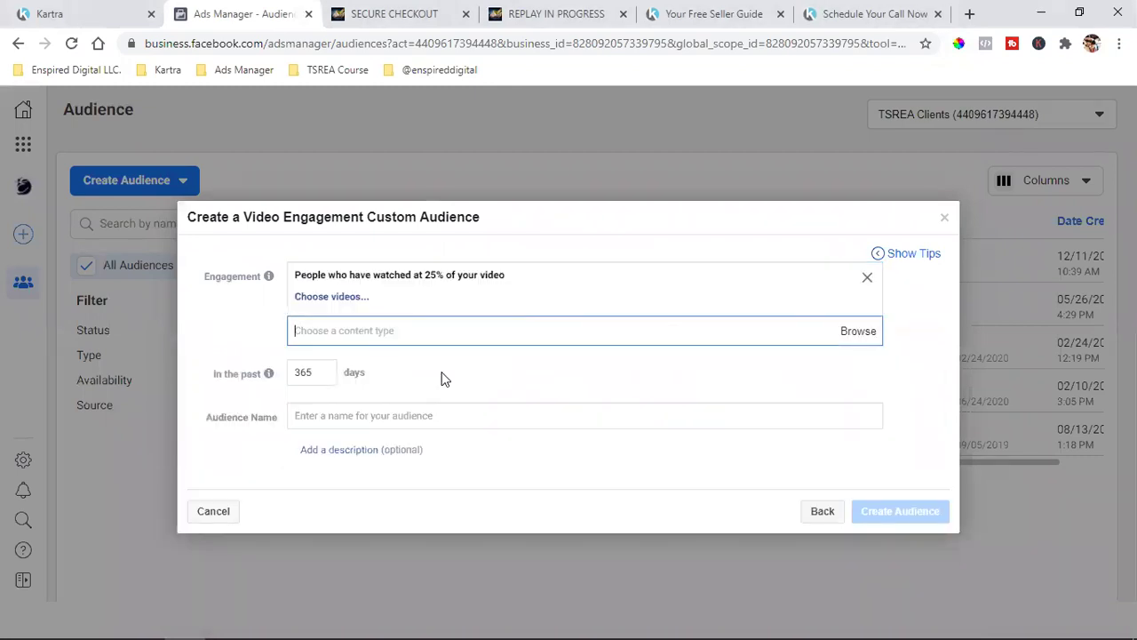
Select the video "FOR REALTORS: Step 1" from the owner's personal-brand Facebook page as the video for the 25% engagement criterion.
left_click(323, 302)
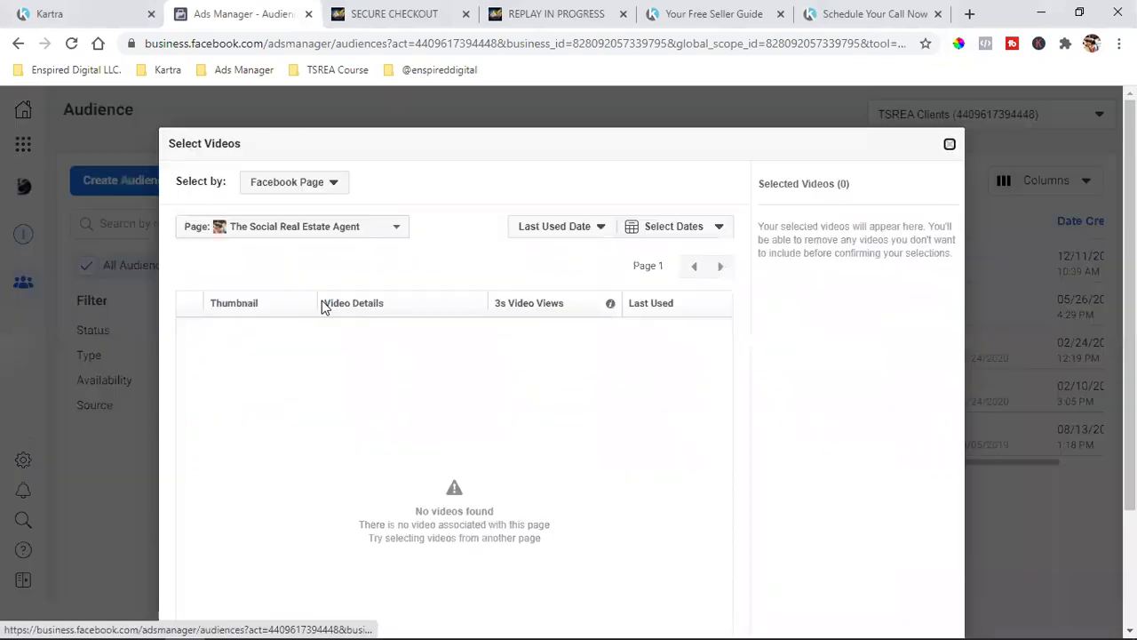
left_click(258, 233)
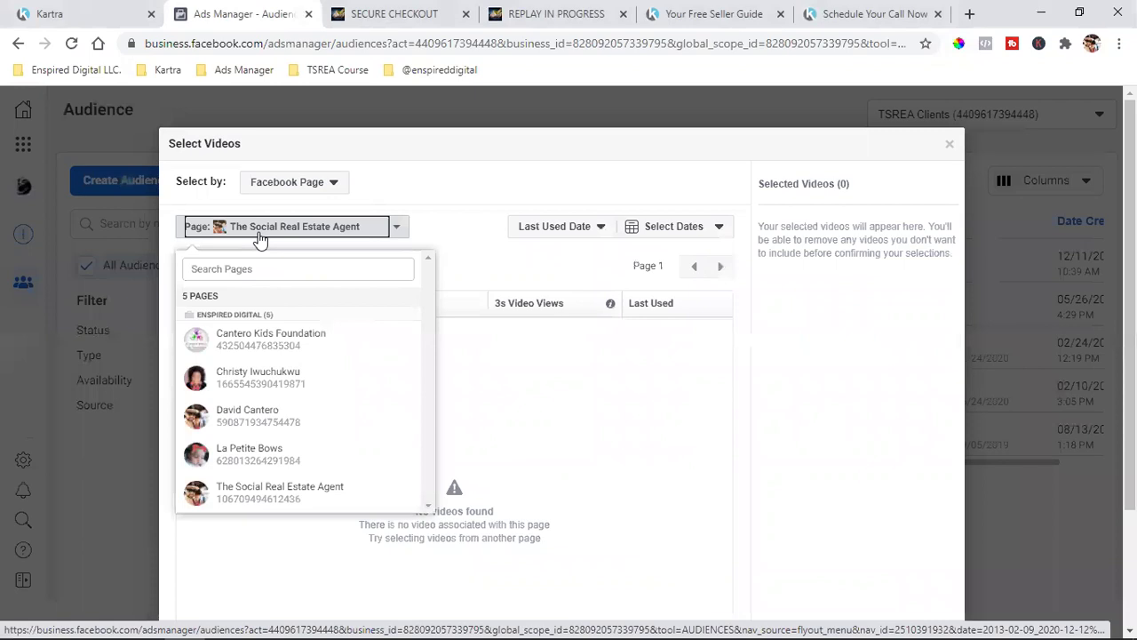
left_click(260, 237)
left_click(312, 233)
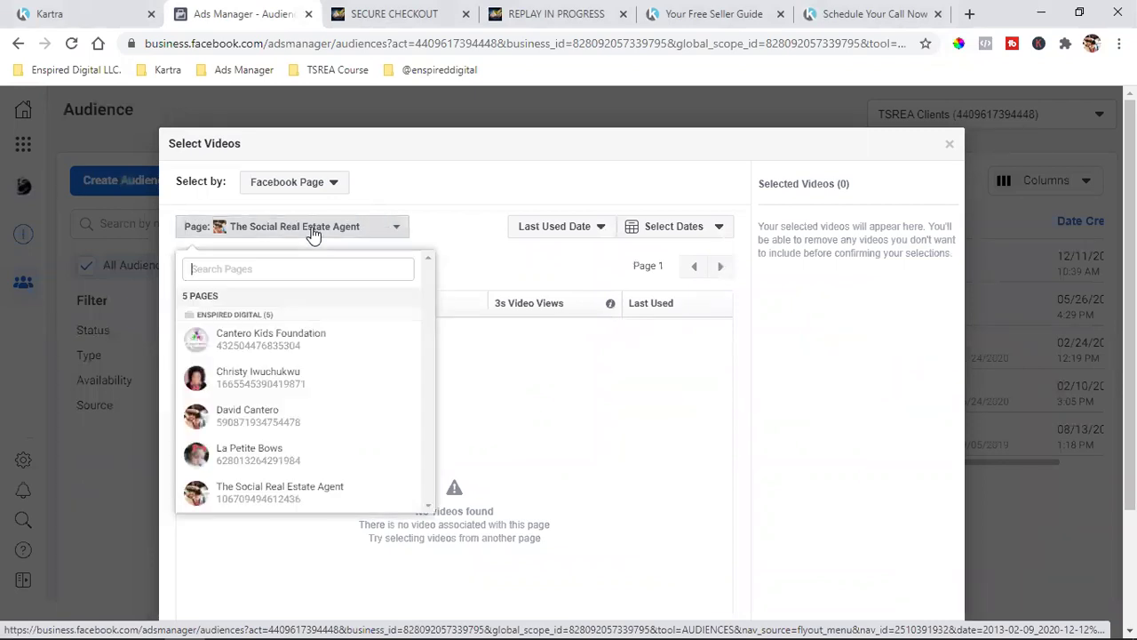
left_click(266, 419)
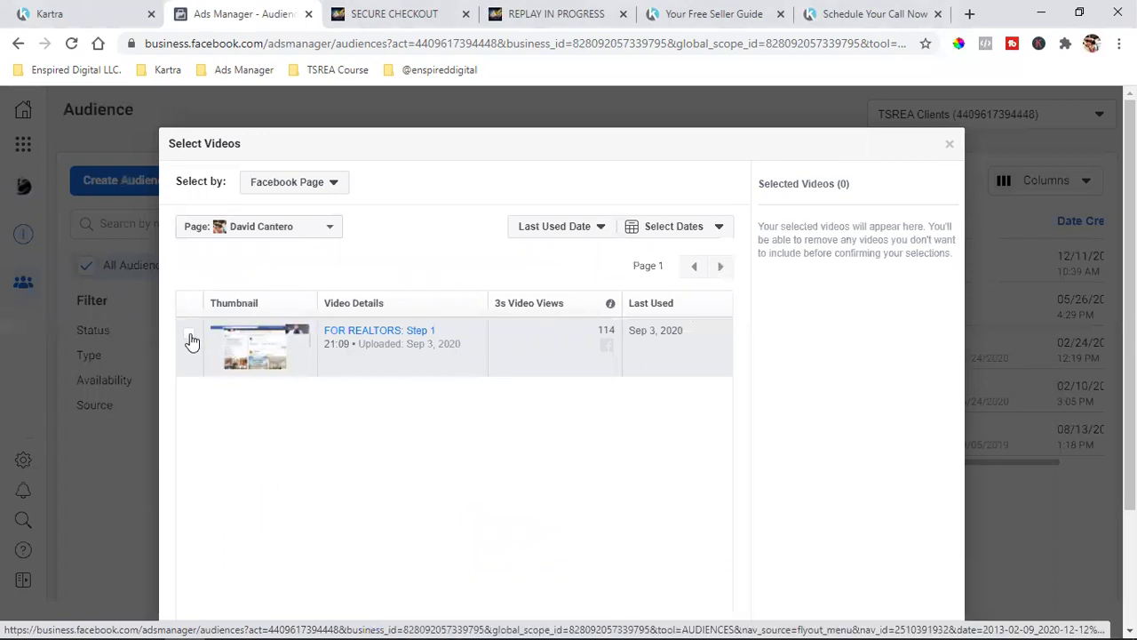
left_click(189, 337)
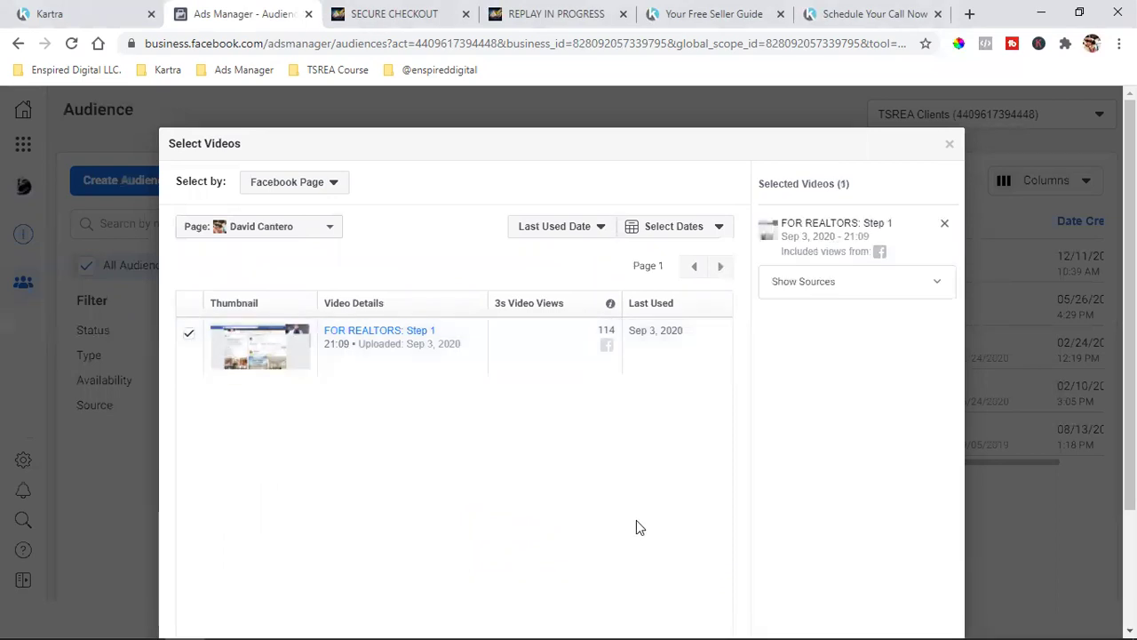
scroll(666, 424, "down", 2)
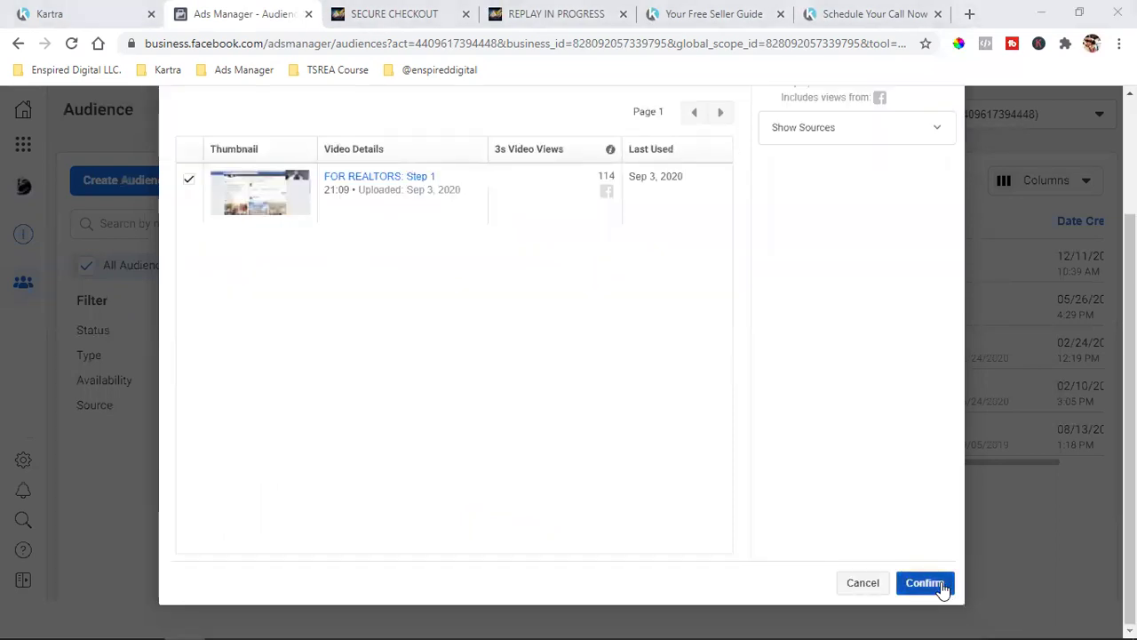
left_click(925, 582)
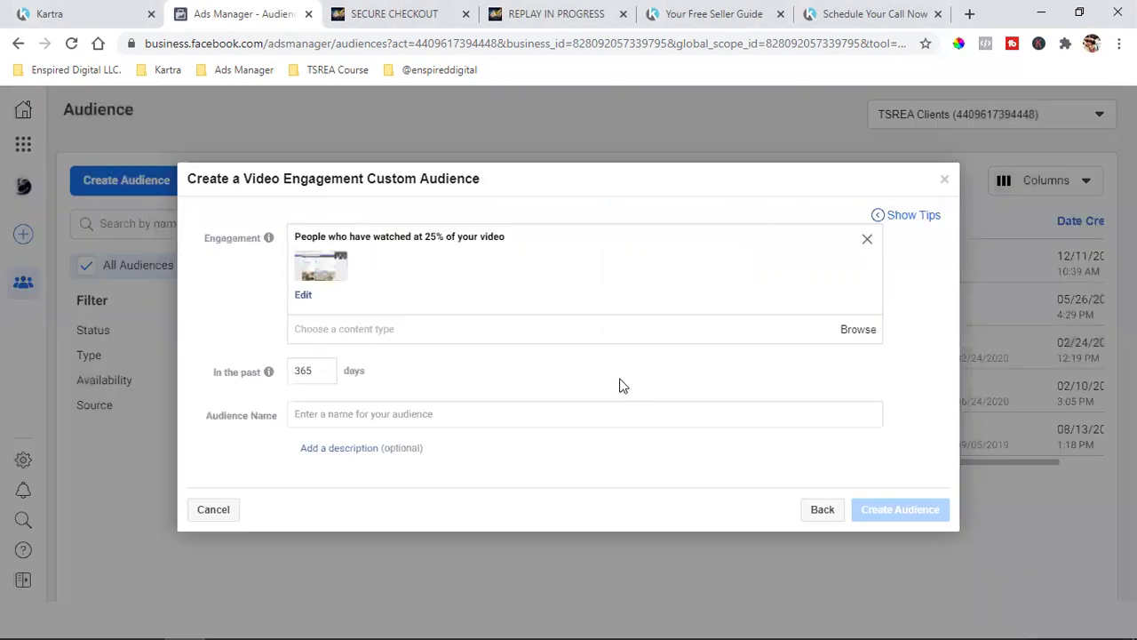
Name the video audience VIDEO DEMO, create it and finish without creating an ad or expanding the audience.
left_click(320, 425)
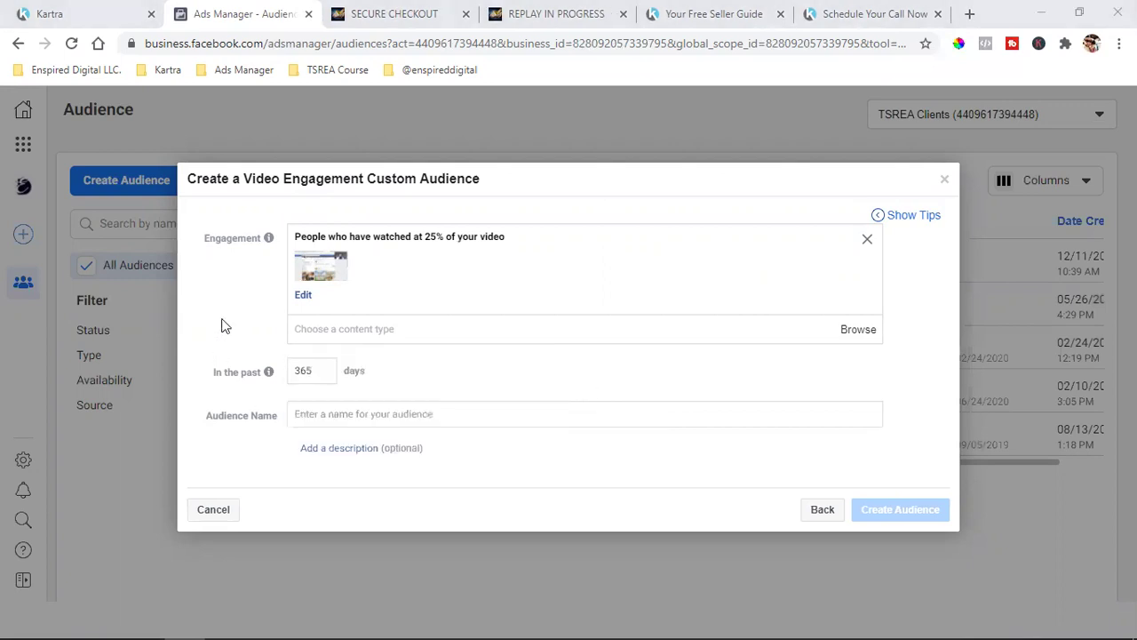
left_click(356, 413)
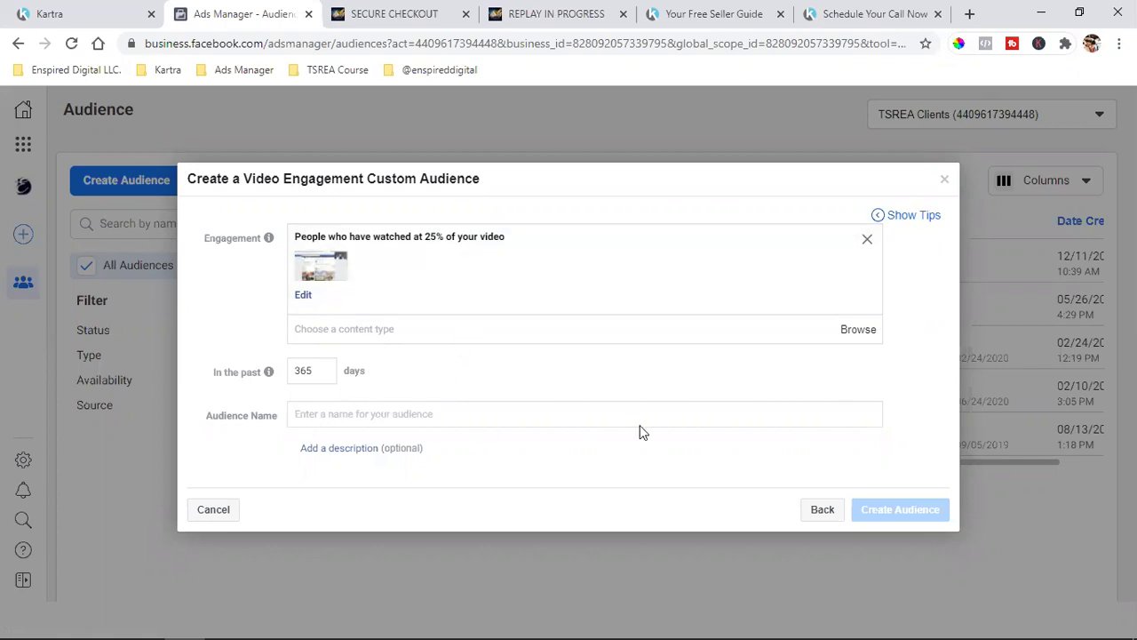
type("VIDEO ")
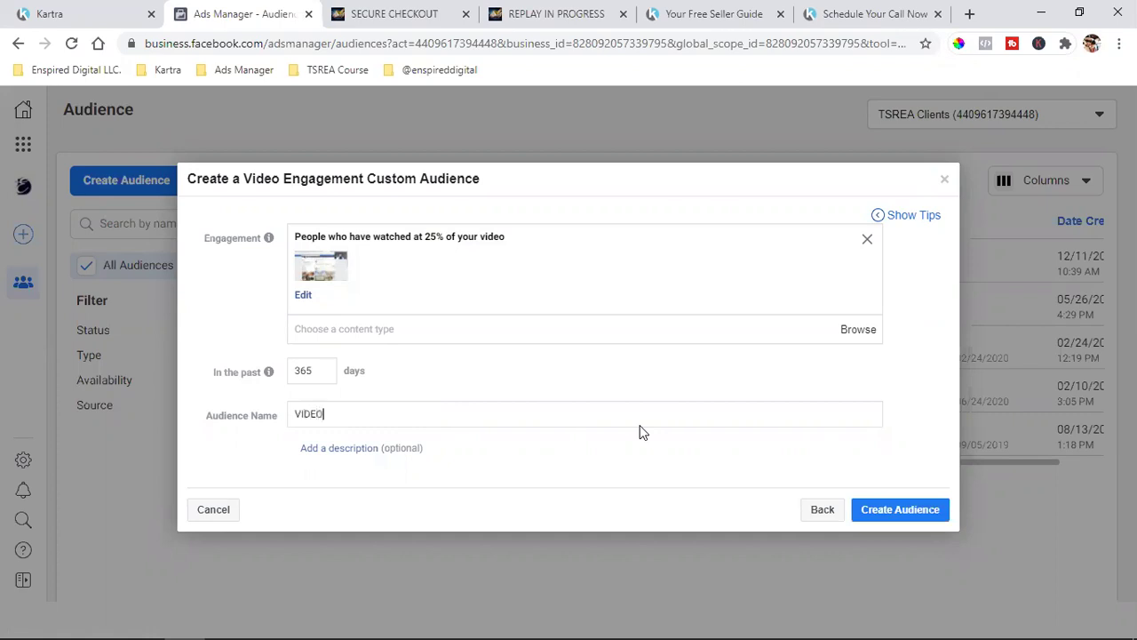
type("DEMO")
left_click(927, 517)
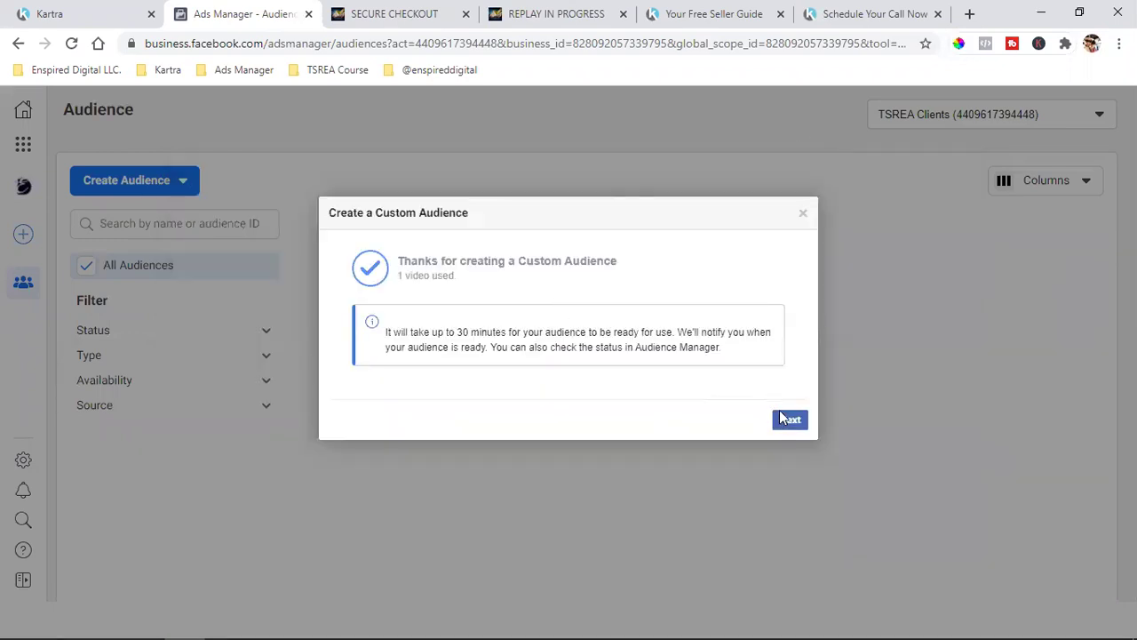
left_click(790, 421)
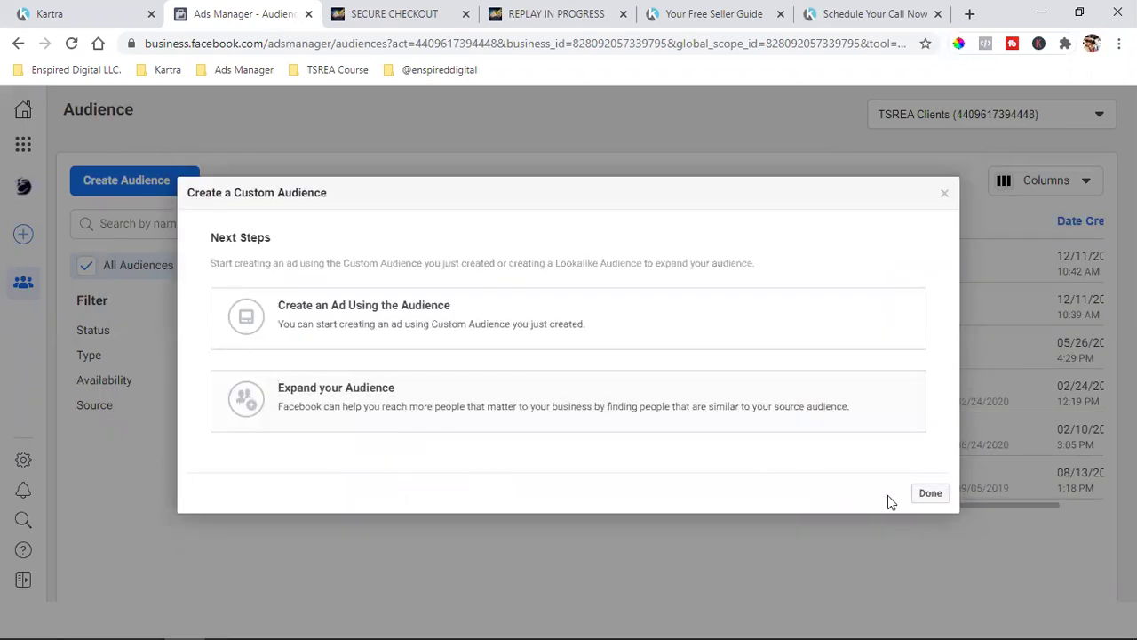
left_click(927, 494)
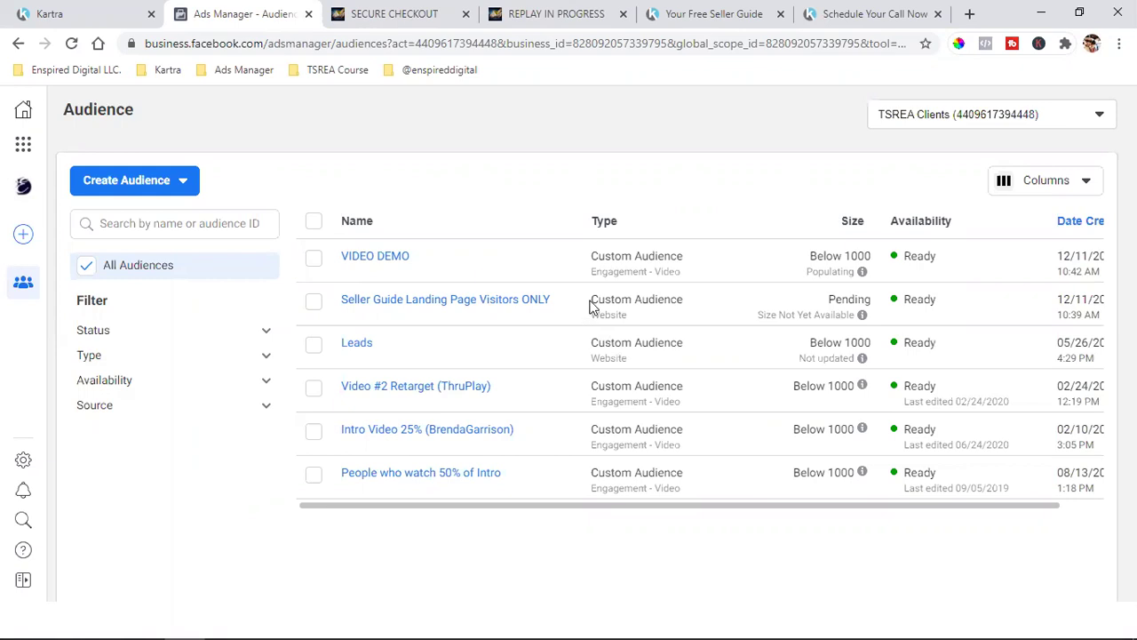
Delete the VIDEO DEMO audience from the audience list.
left_click(314, 259)
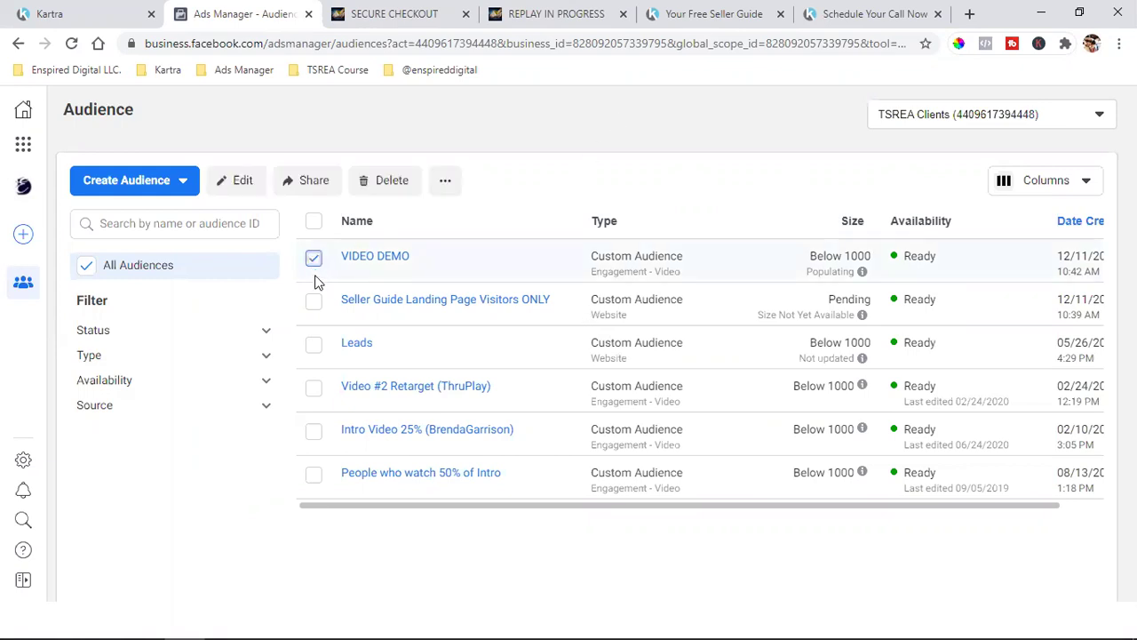
left_click(396, 186)
left_click(756, 350)
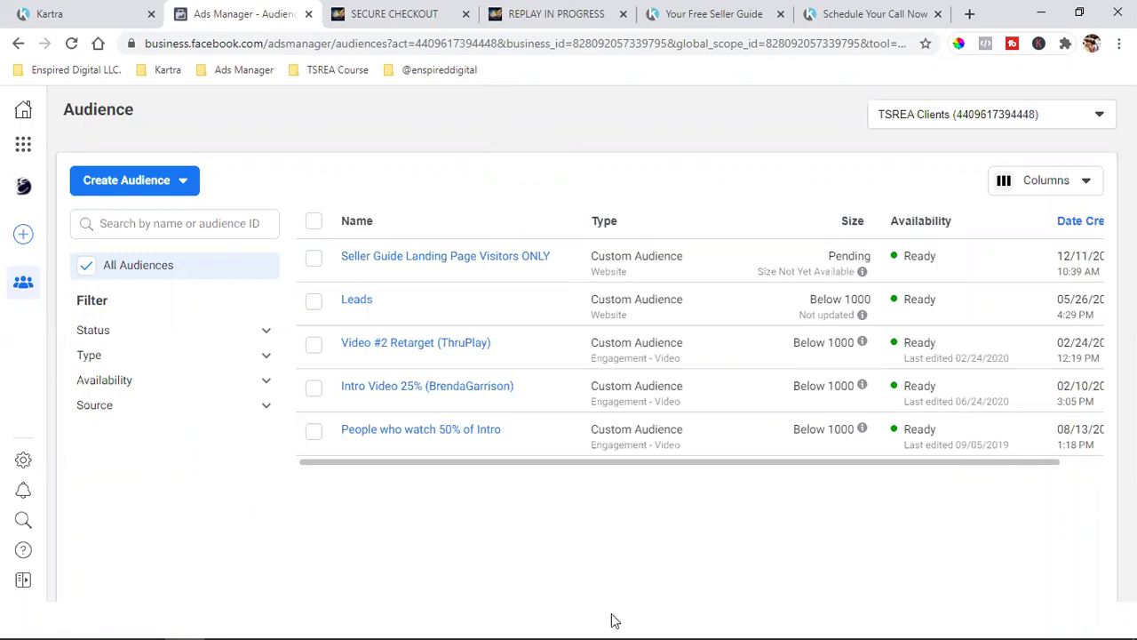
left_click(858, 13)
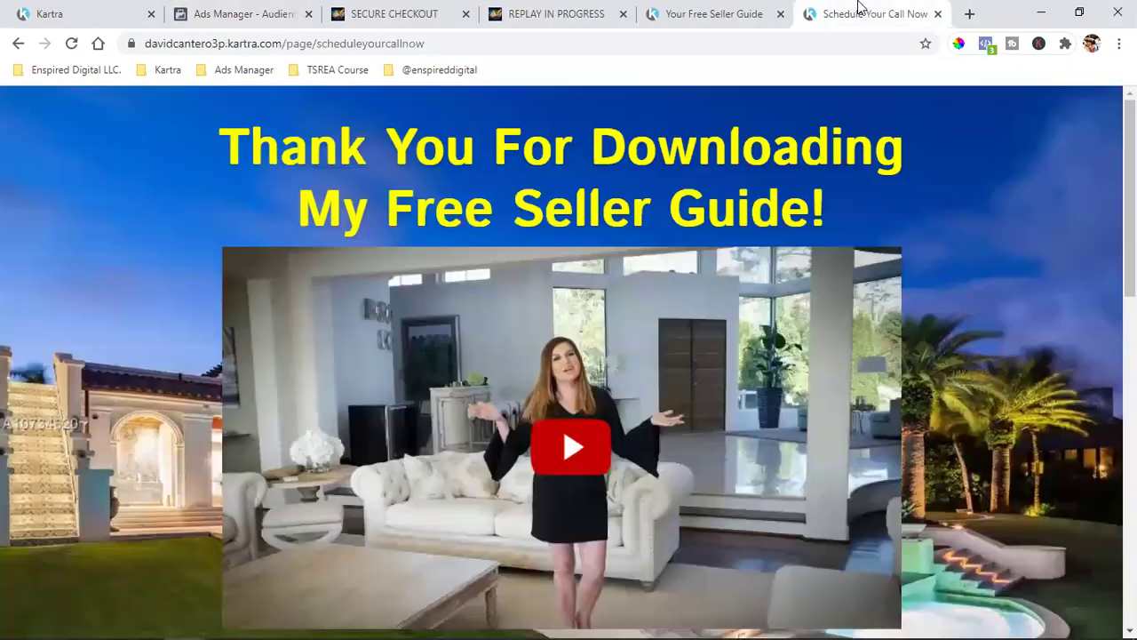
left_click(321, 43)
left_click(222, 41)
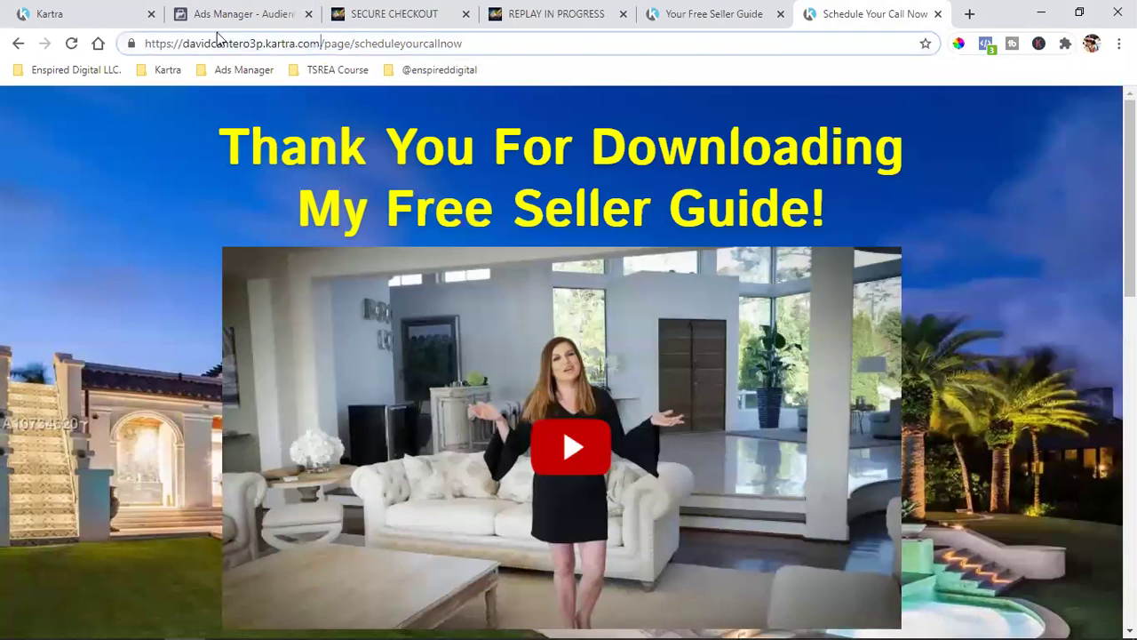
left_click_drag(182, 44, 463, 42)
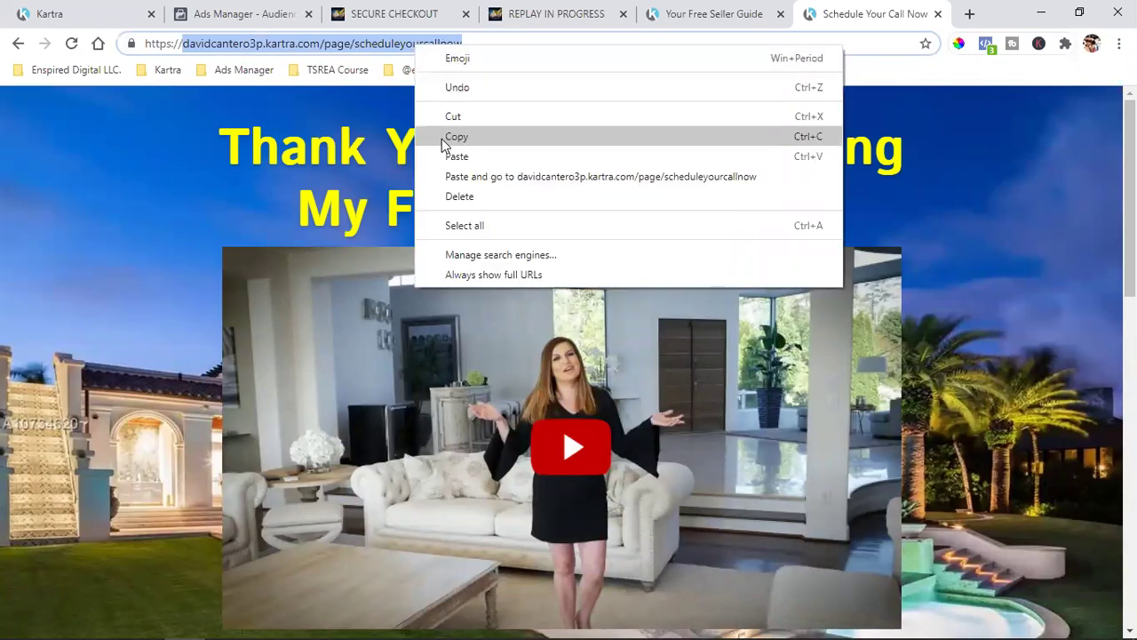
left_click(442, 138)
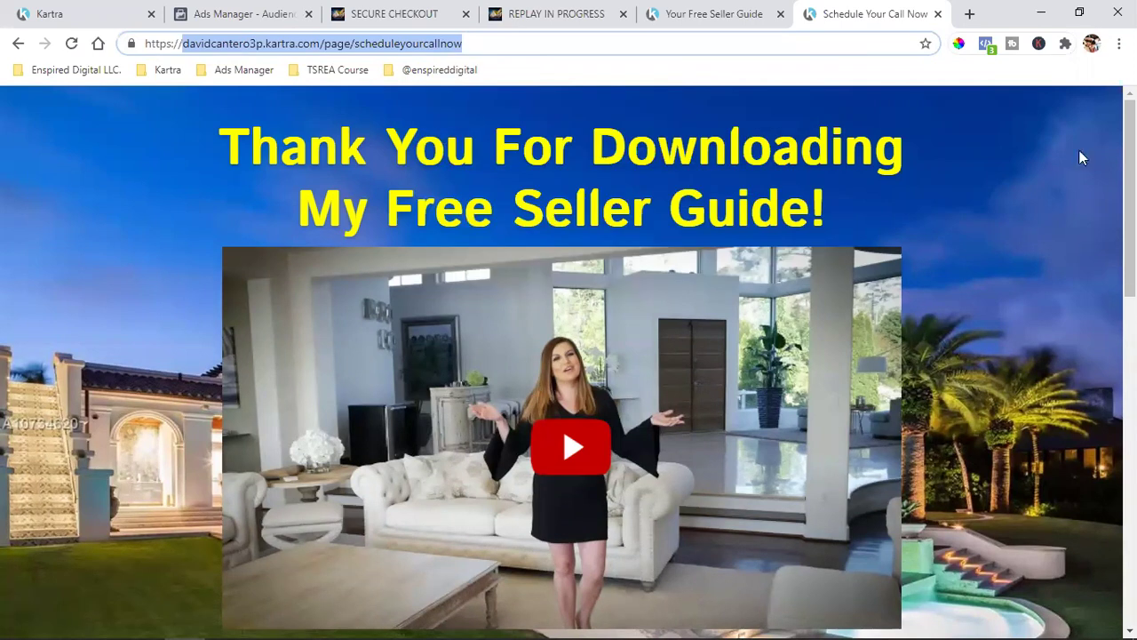
left_click(213, 12)
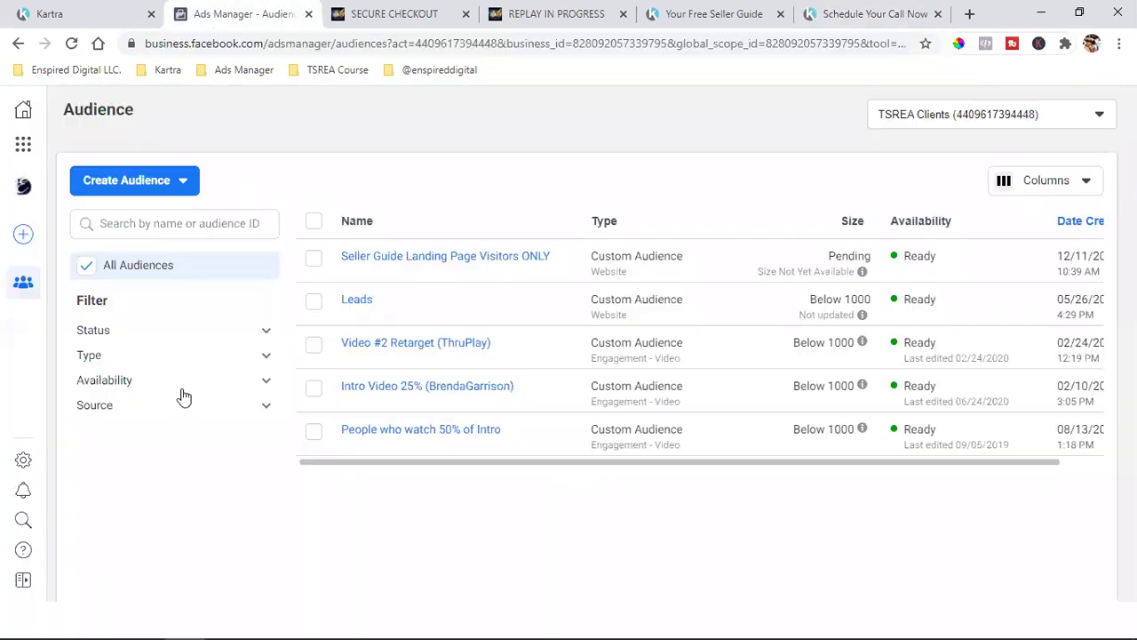
left_click(140, 180)
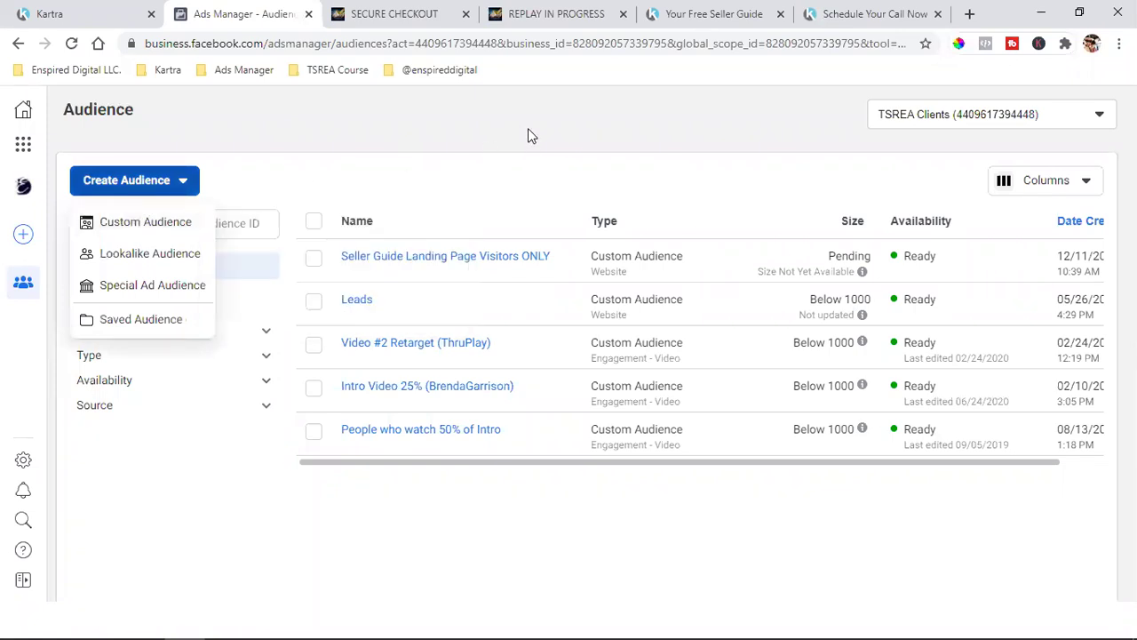
left_click(529, 135)
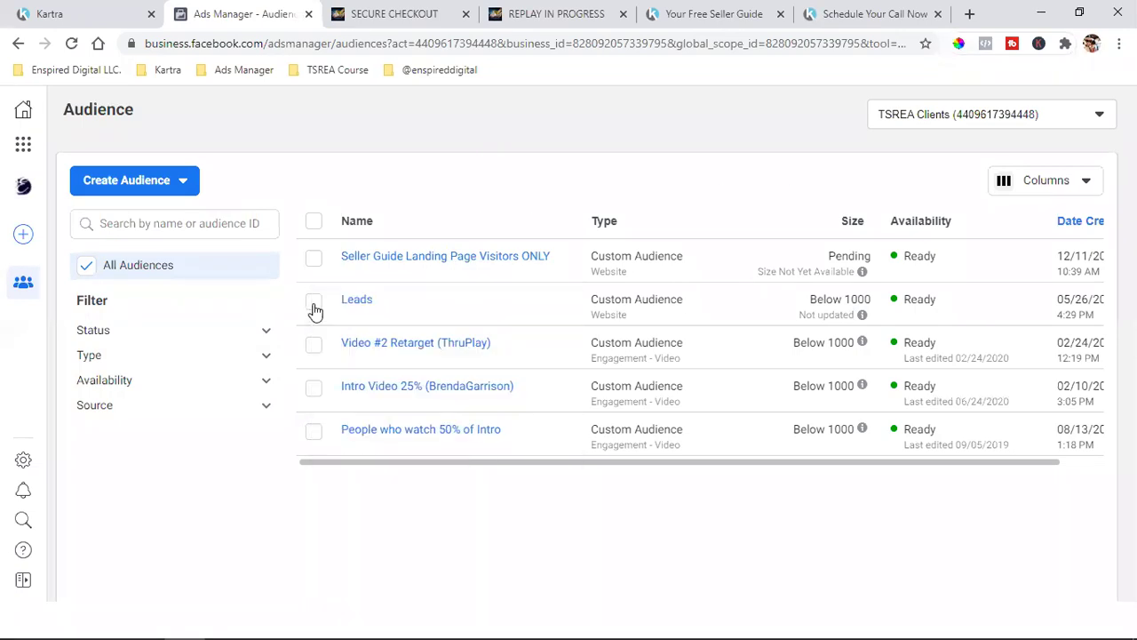
Delete the older custom audiences Leads, Video #2 Retarget (ThruPlay) and Intro Video 25%.
left_click(314, 305)
left_click(392, 180)
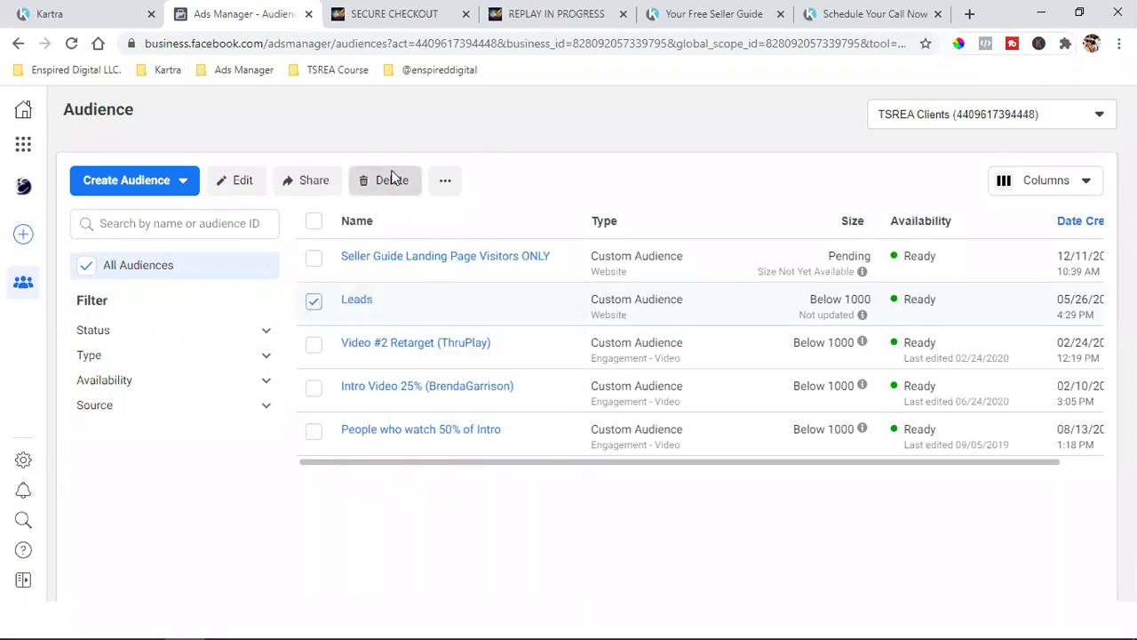
left_click(758, 356)
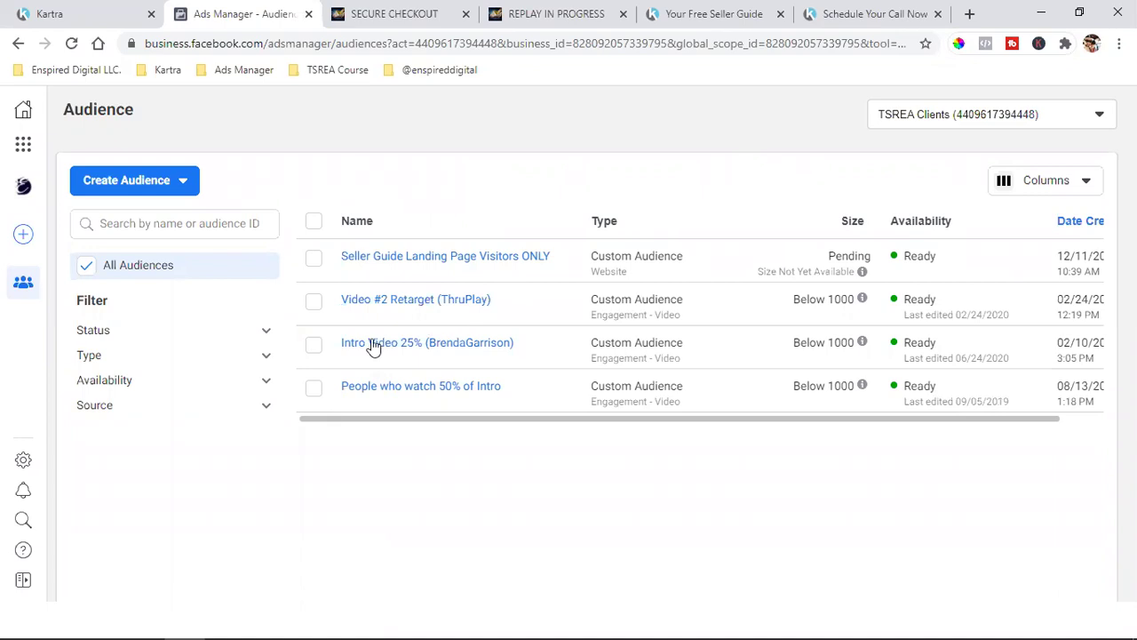
left_click(314, 302)
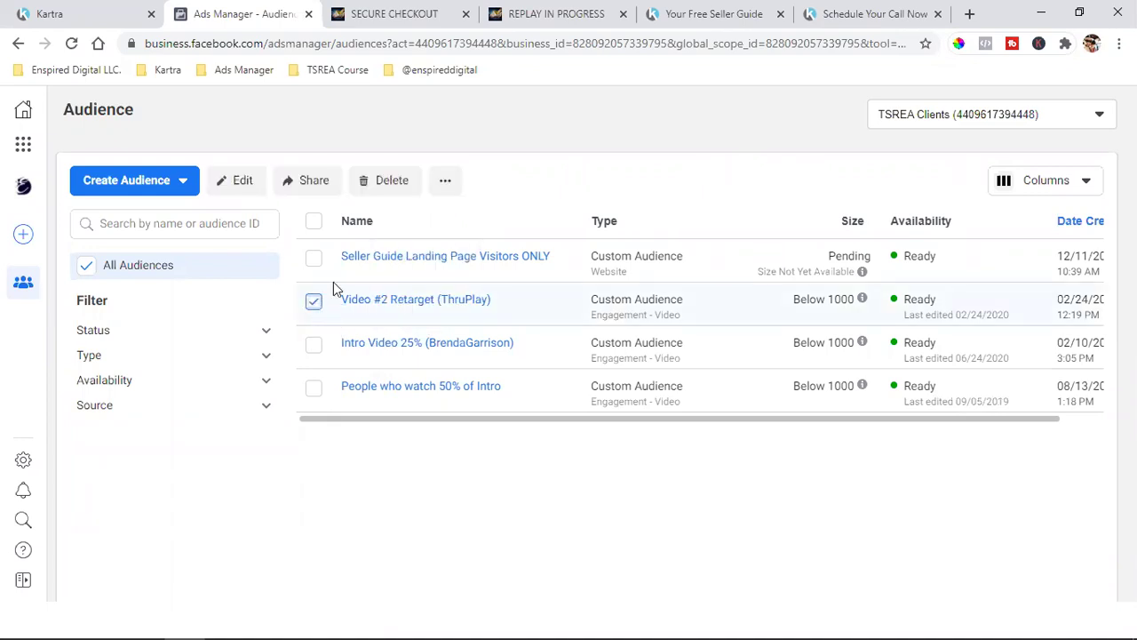
left_click(387, 182)
left_click(755, 348)
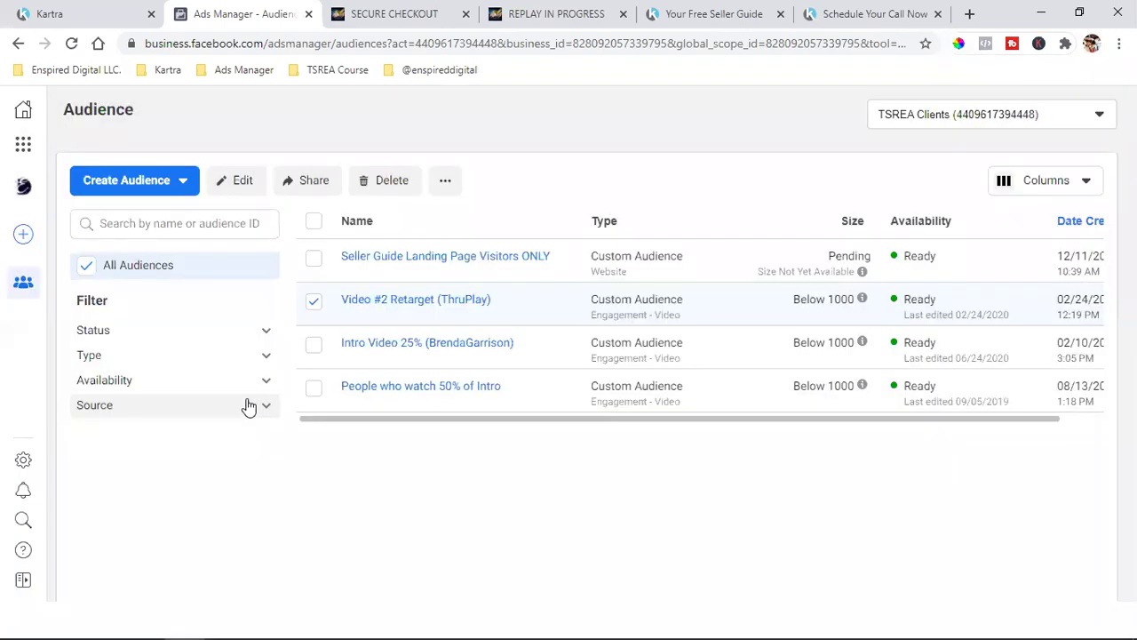
left_click(311, 304)
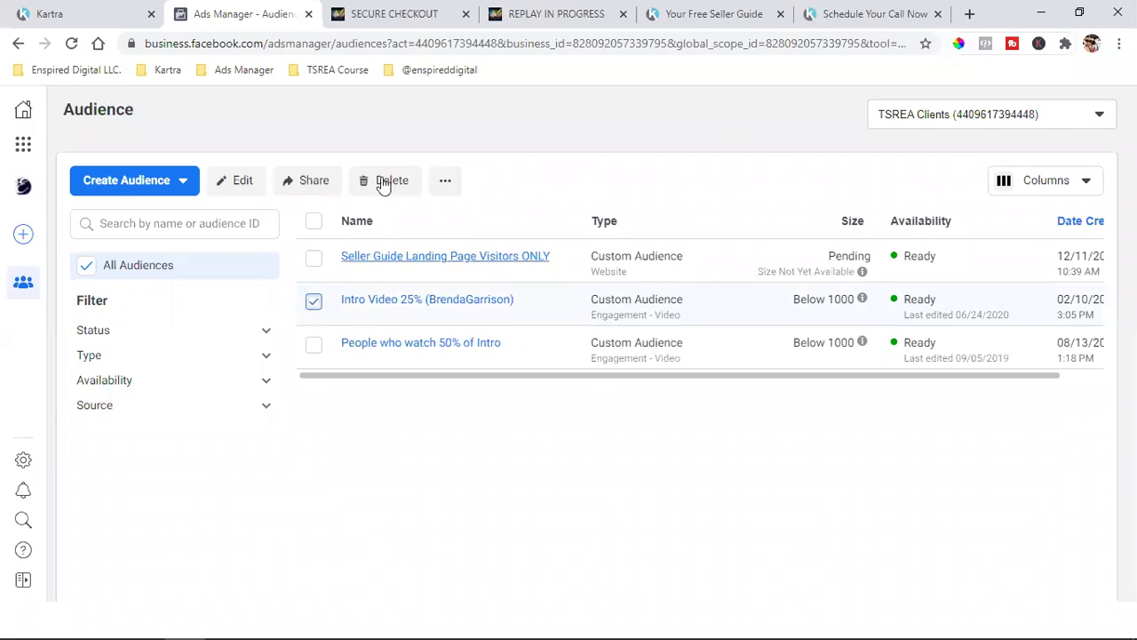
left_click(384, 181)
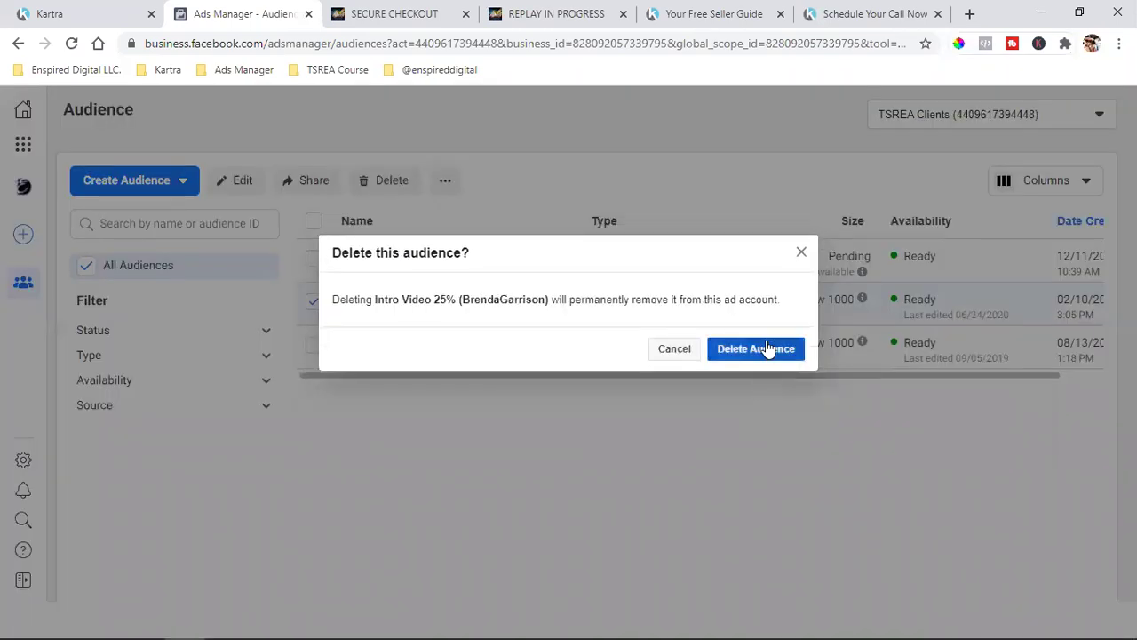
left_click(769, 350)
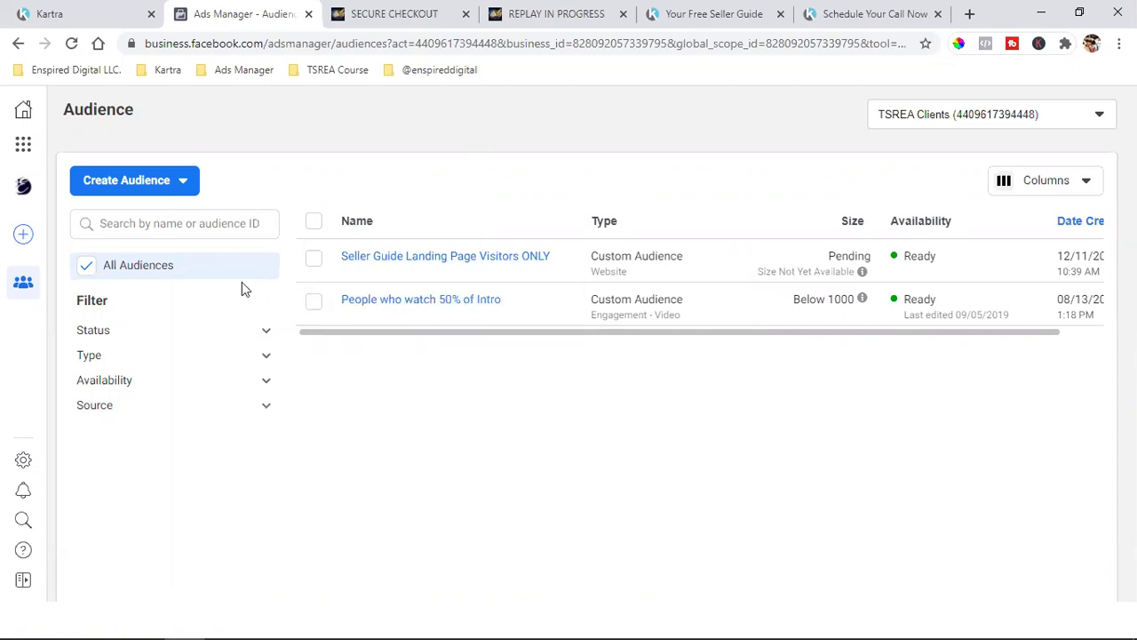
Start a website custom audience and set its criterion to people who visited specific web pages.
left_click(153, 184)
left_click(127, 228)
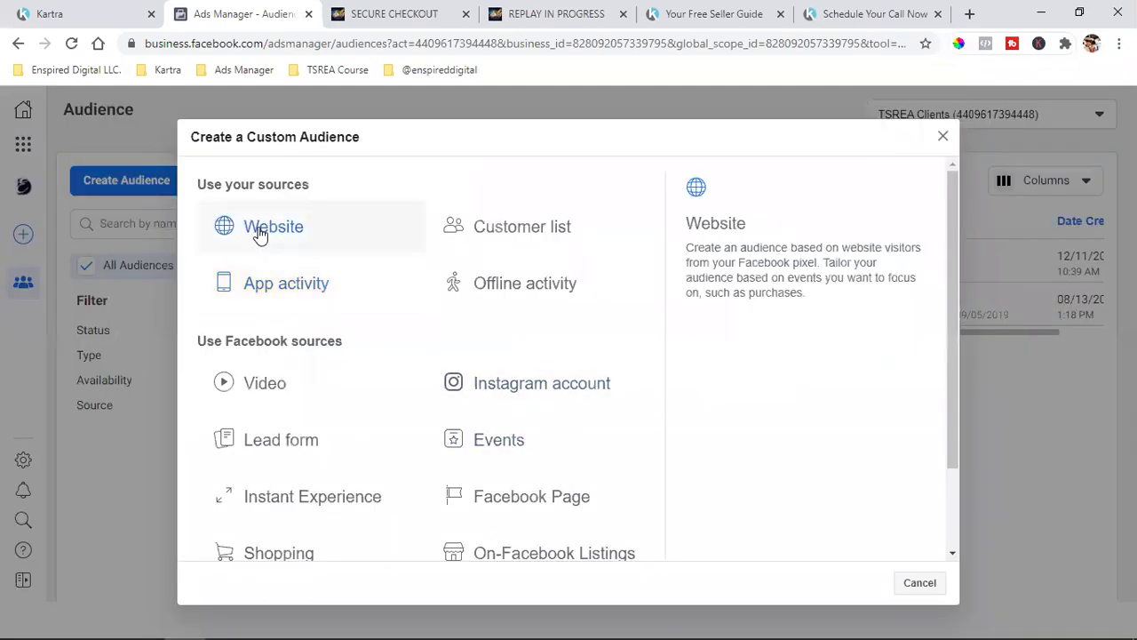
left_click(259, 229)
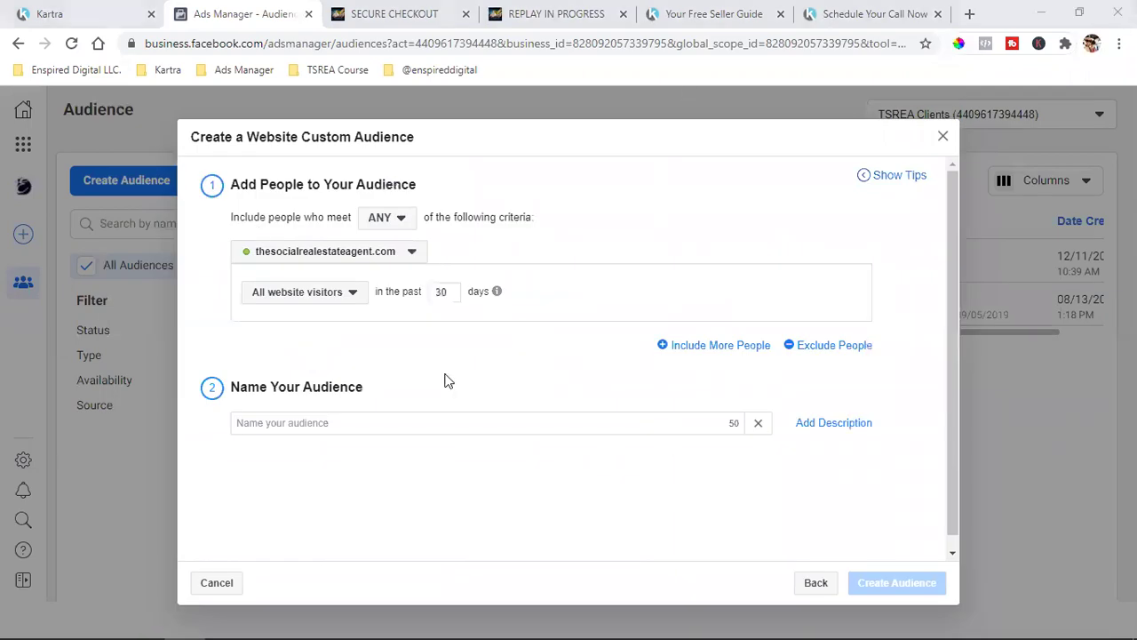
left_click(313, 299)
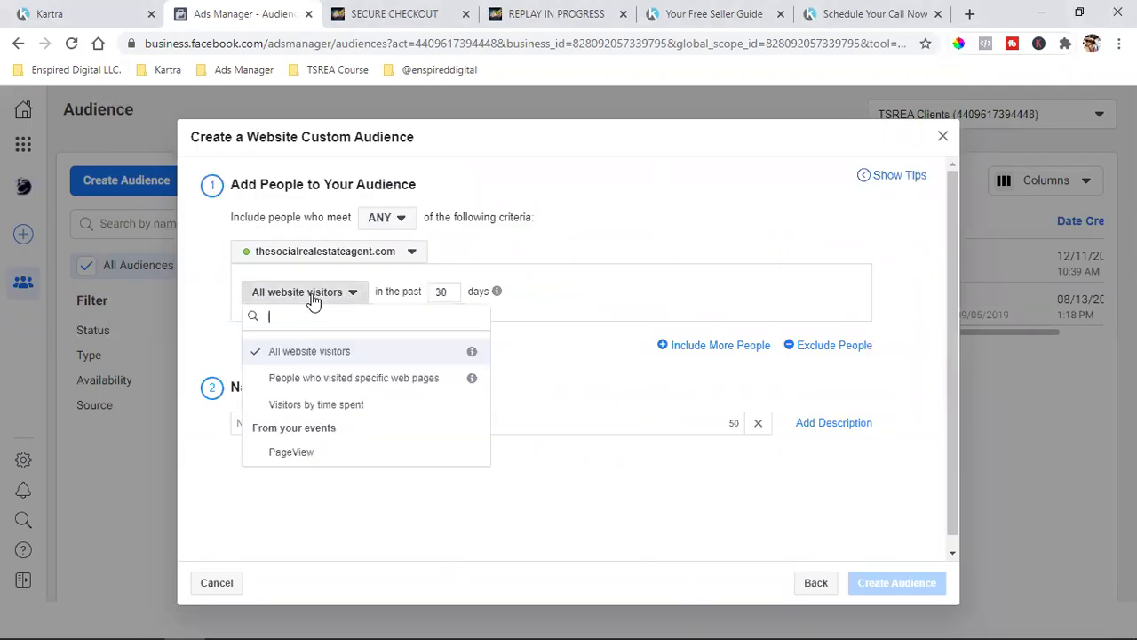
left_click(389, 378)
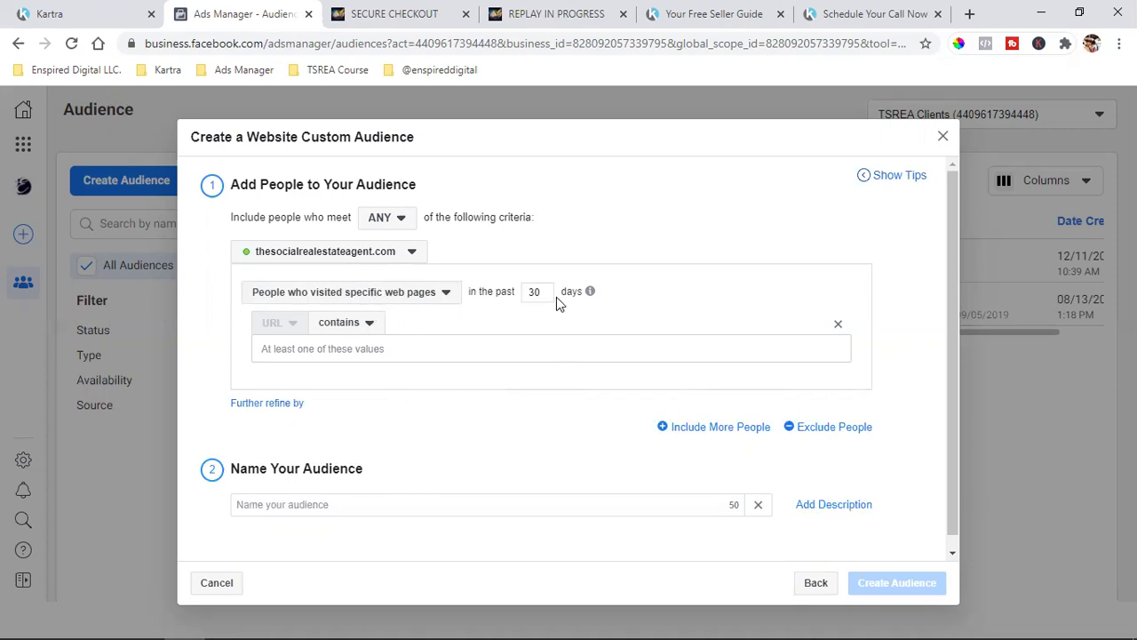
Set the period to the past 180 days and make the URL contain the copied Kartra page address ending in /page/scheduleyourcallnow.
double_click(533, 294)
type("180")
type("davidcantero3p.kartra.com/page/scheduleyourcallnow")
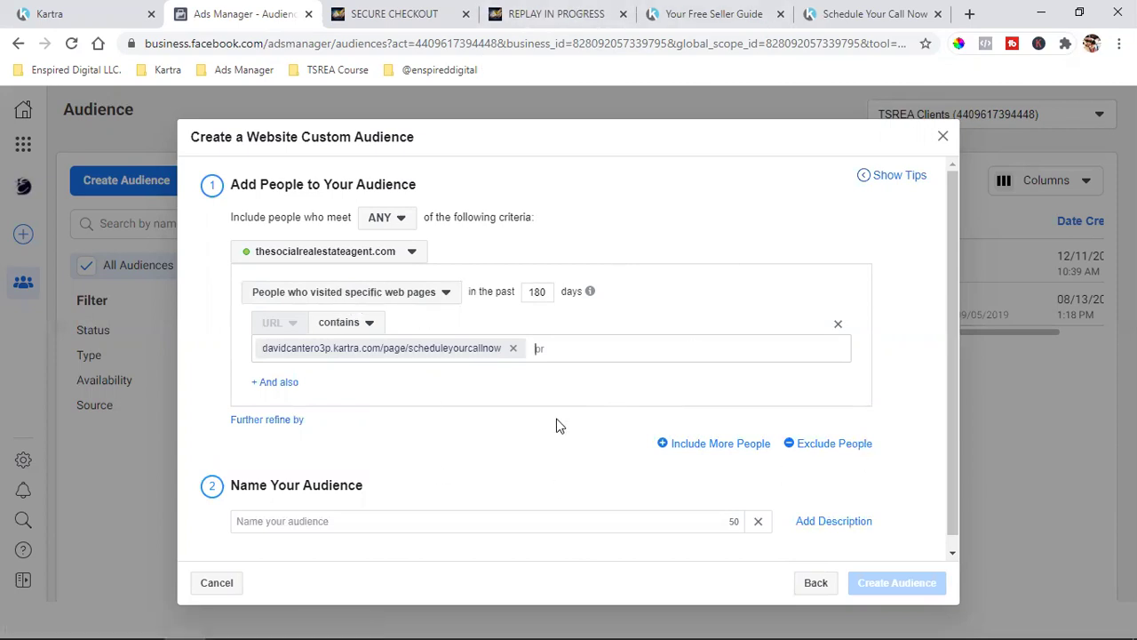
scroll(560, 426, "down", 1)
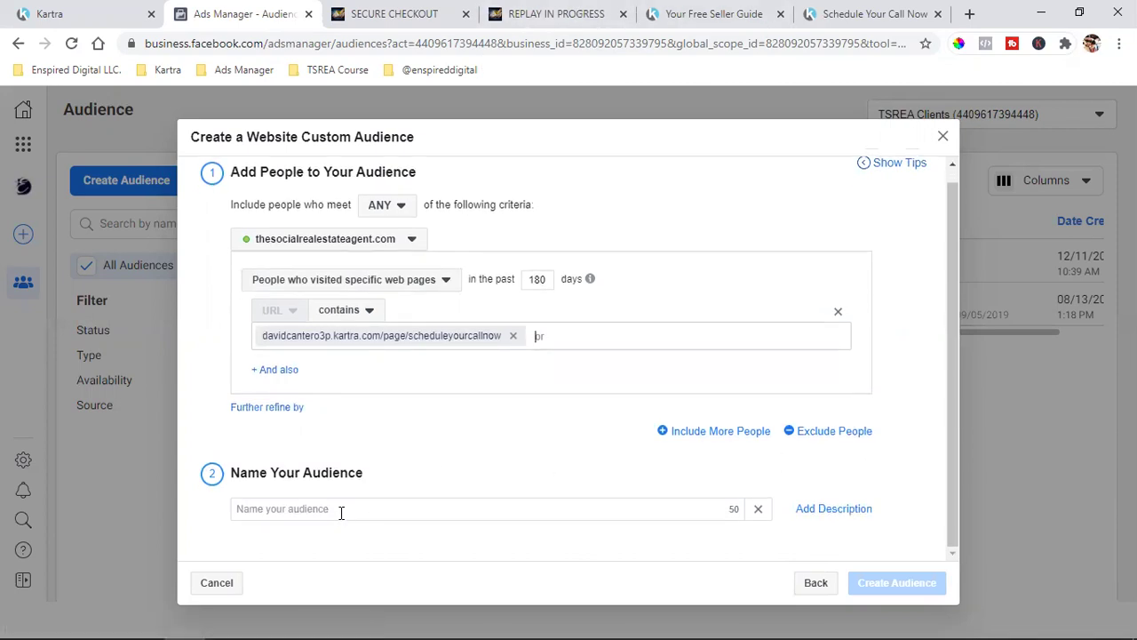
Name the audience Seller Guide Leads, create it and close the creation dialog.
left_click(341, 512)
type("S")
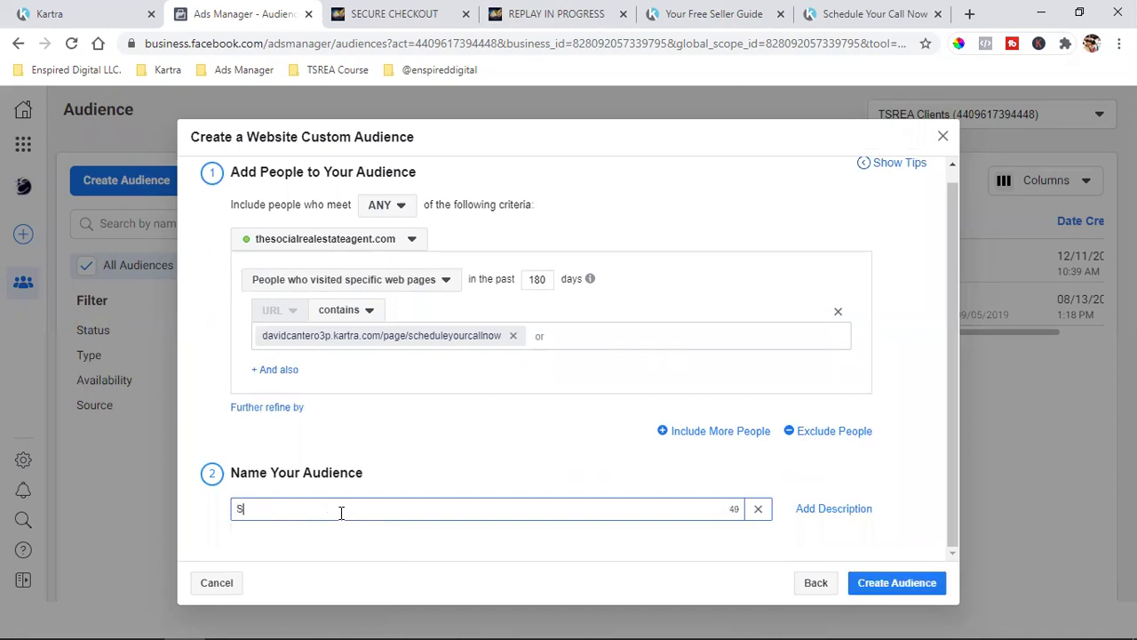
type("eller Guide Leads")
left_click(866, 584)
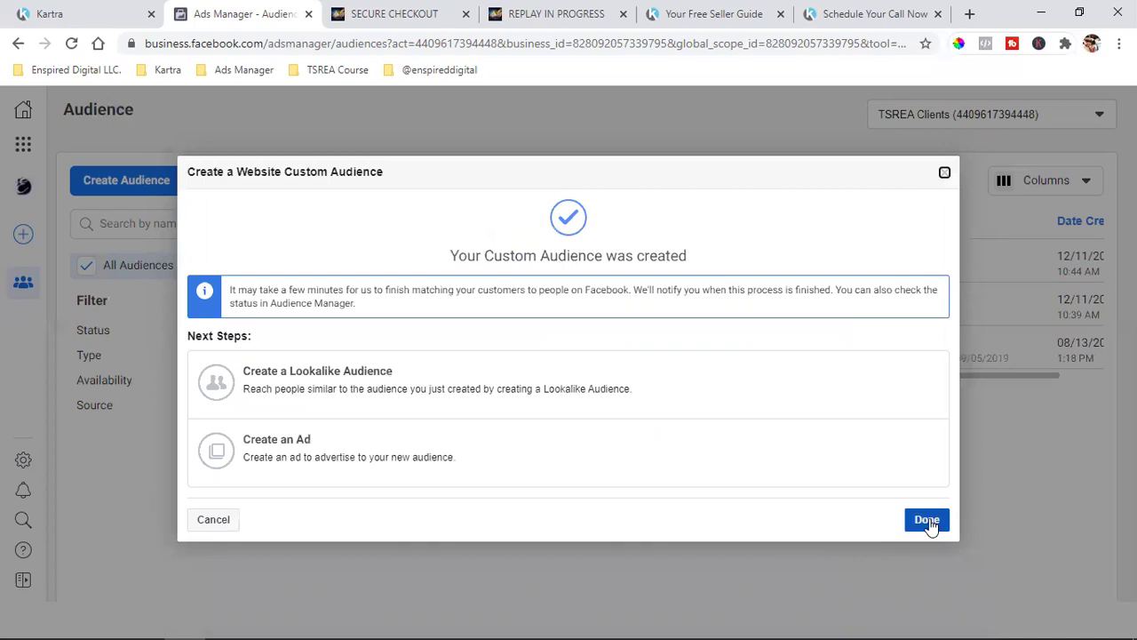
left_click(927, 521)
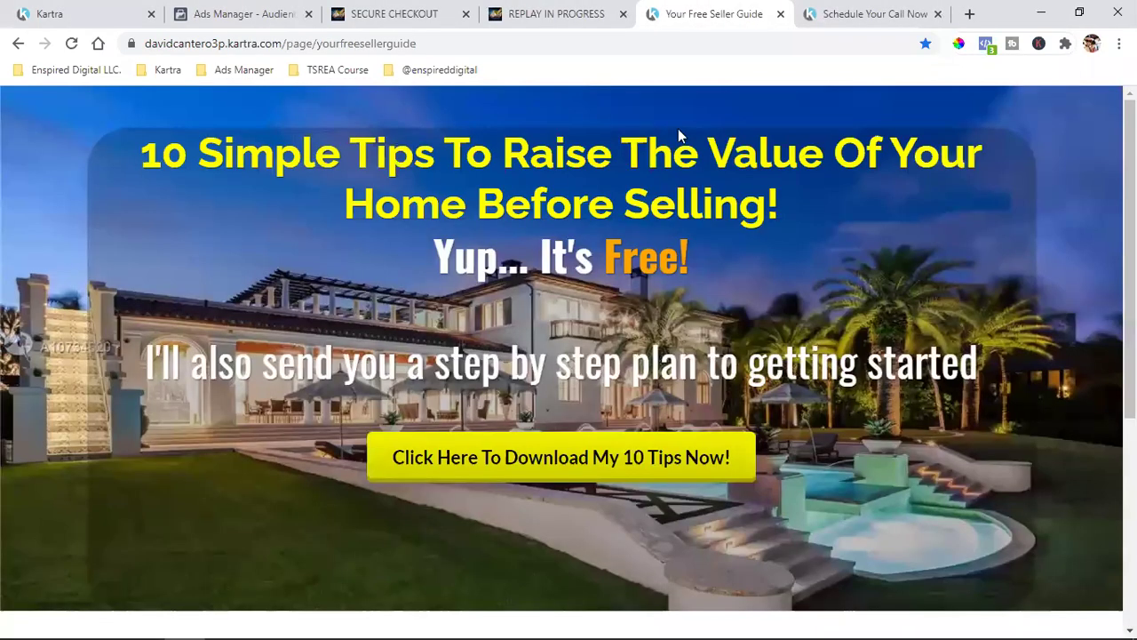
Compare the Your Free Seller Guide landing page with the Schedule Your Call Now thank-you page to distinguish visitors from leads.
left_click(671, 11)
left_click(843, 10)
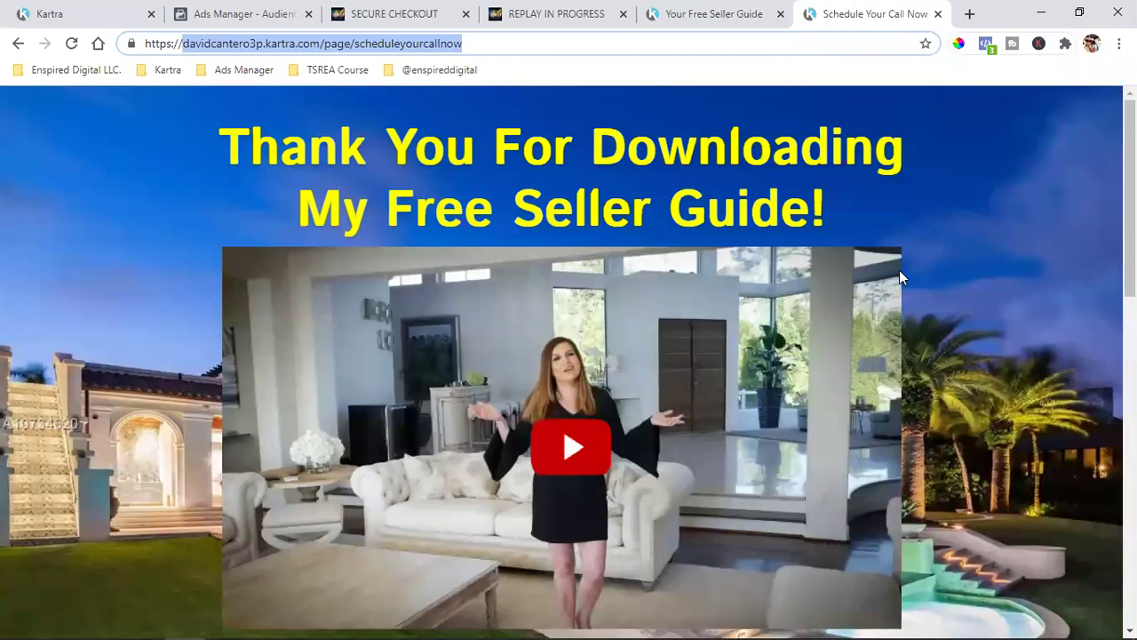
left_click(690, 11)
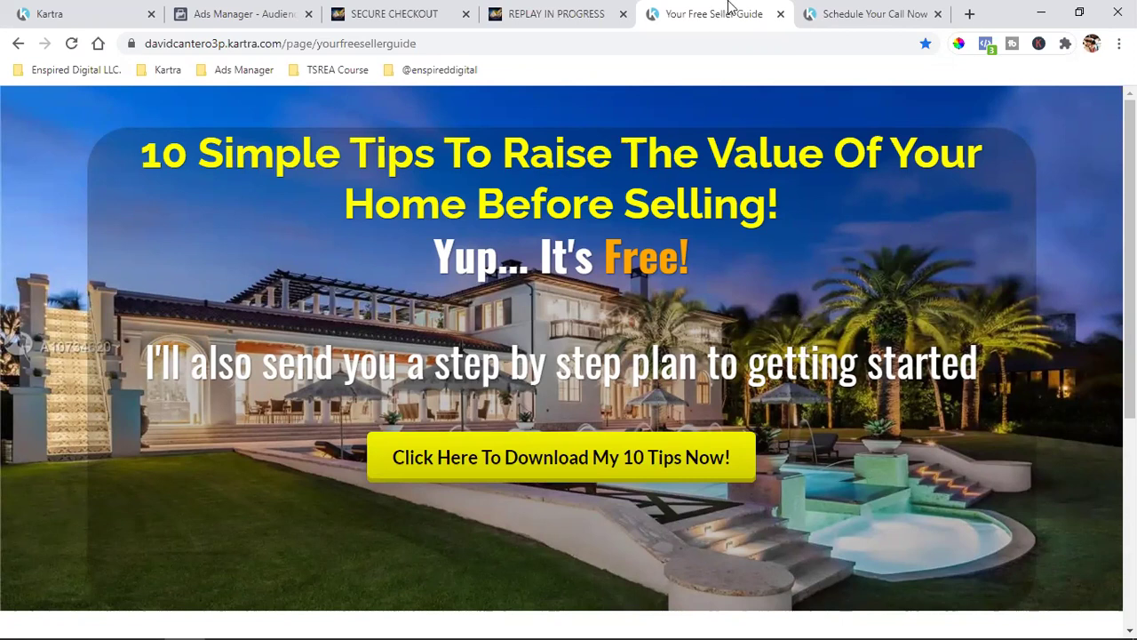
left_click(830, 13)
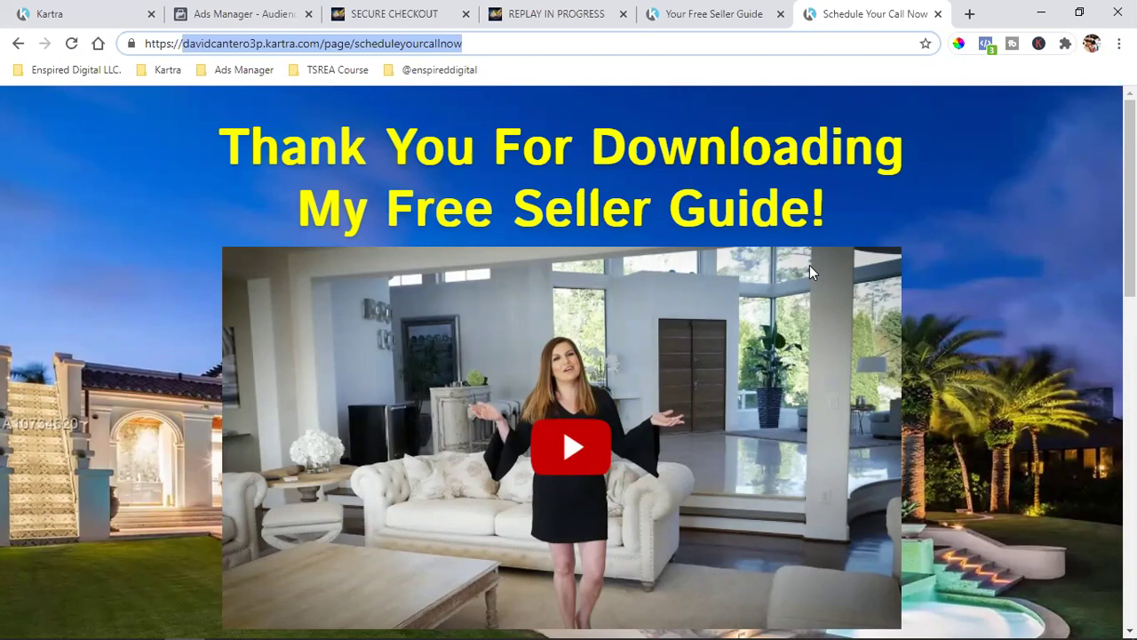
left_click(684, 12)
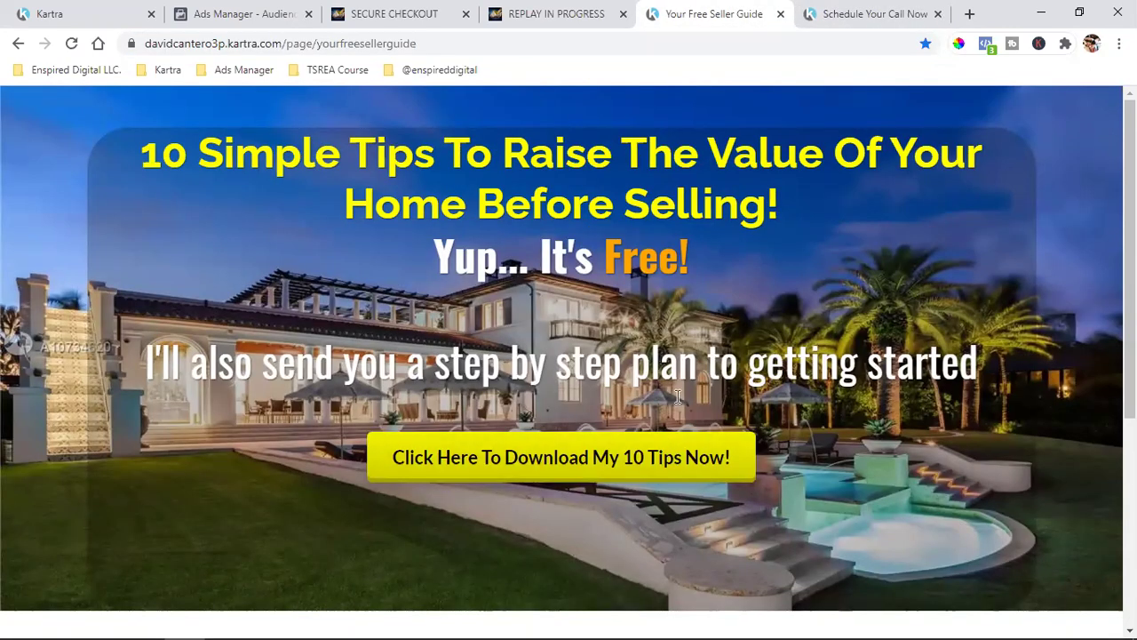
left_click(831, 13)
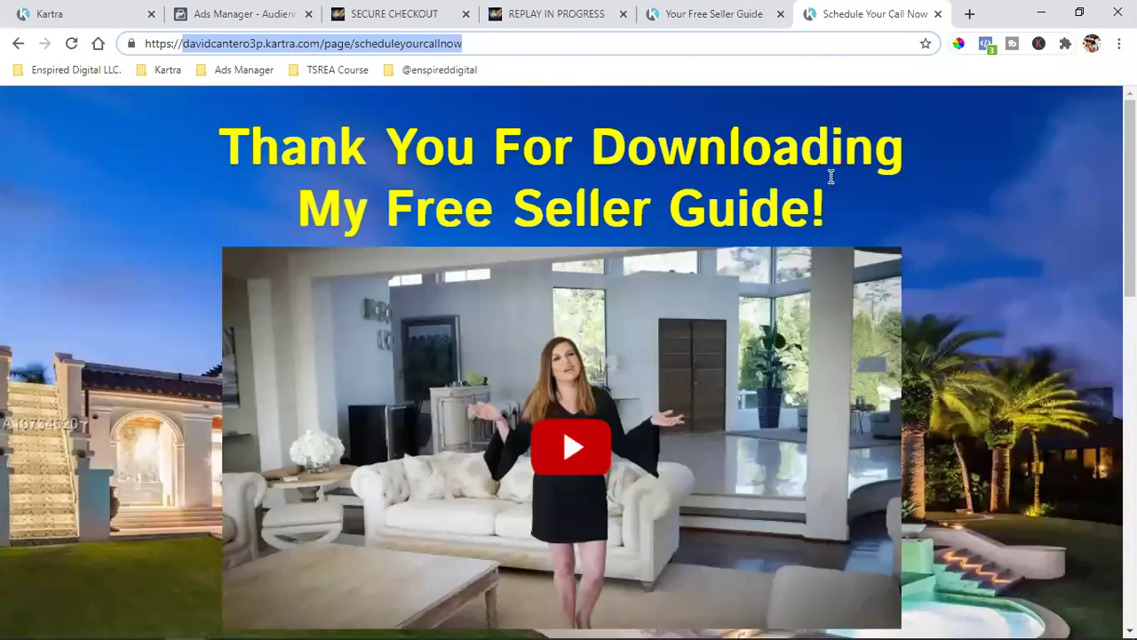
left_click(701, 12)
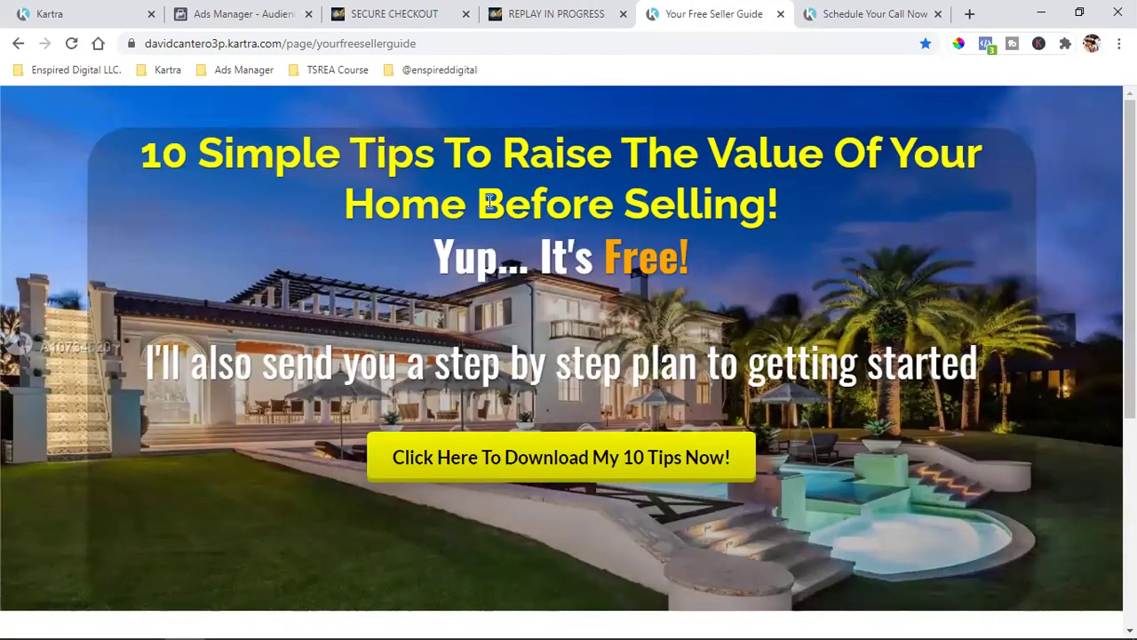
left_click_drag(140, 153, 731, 360)
left_click(875, 13)
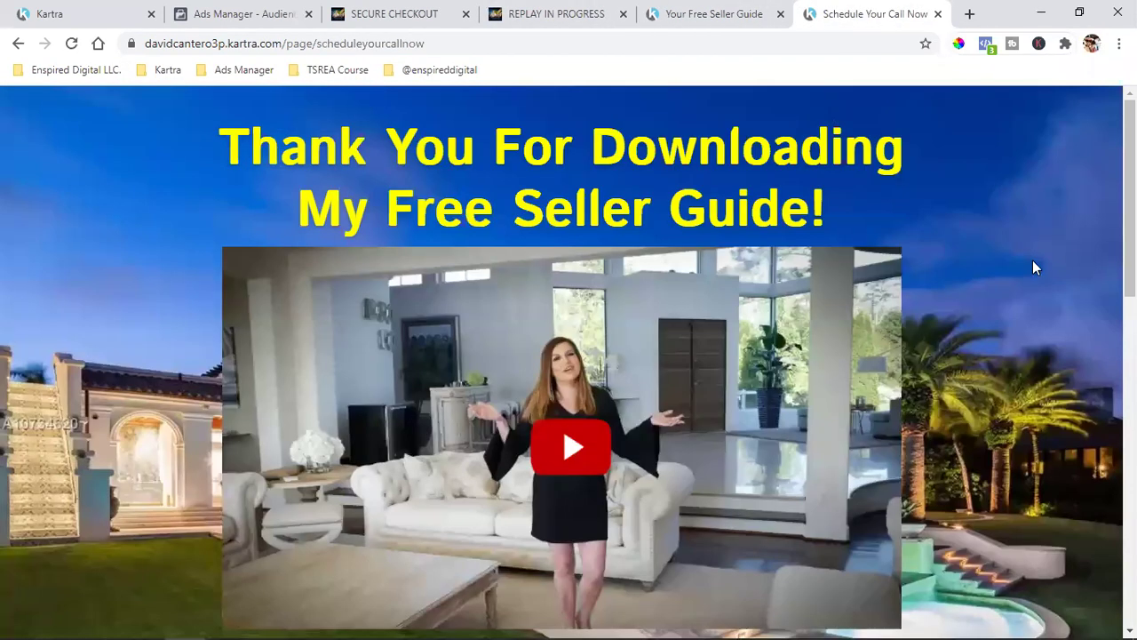
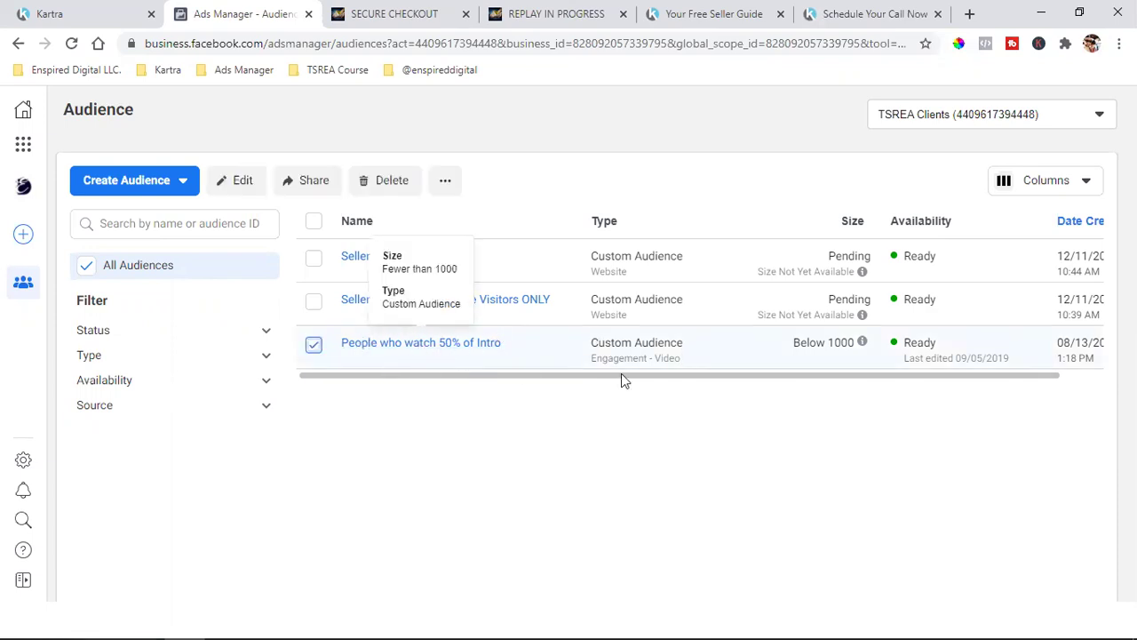
Examine the settings of the People who watch 50% of Intro audience, close them without changes and deselect the audience.
left_click(229, 181)
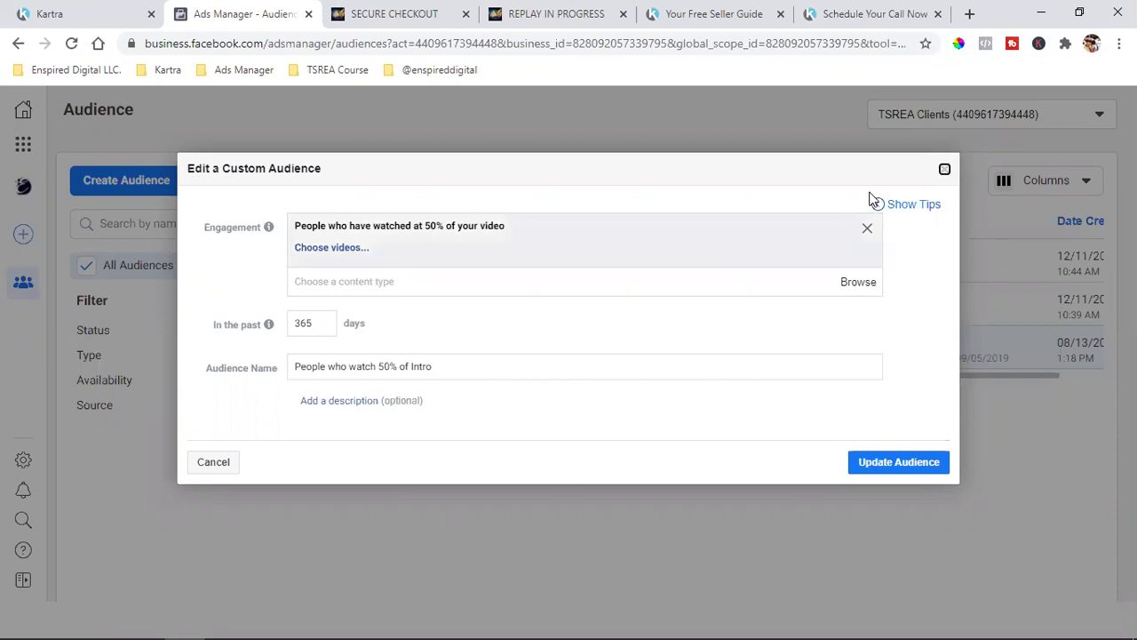
left_click(944, 169)
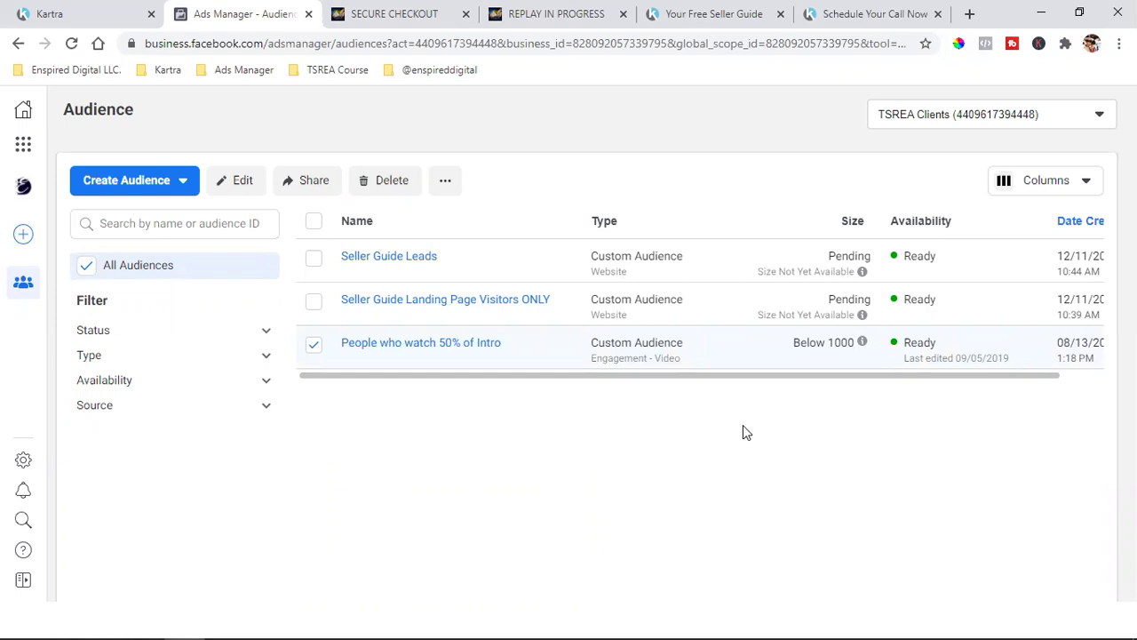
left_click(315, 348)
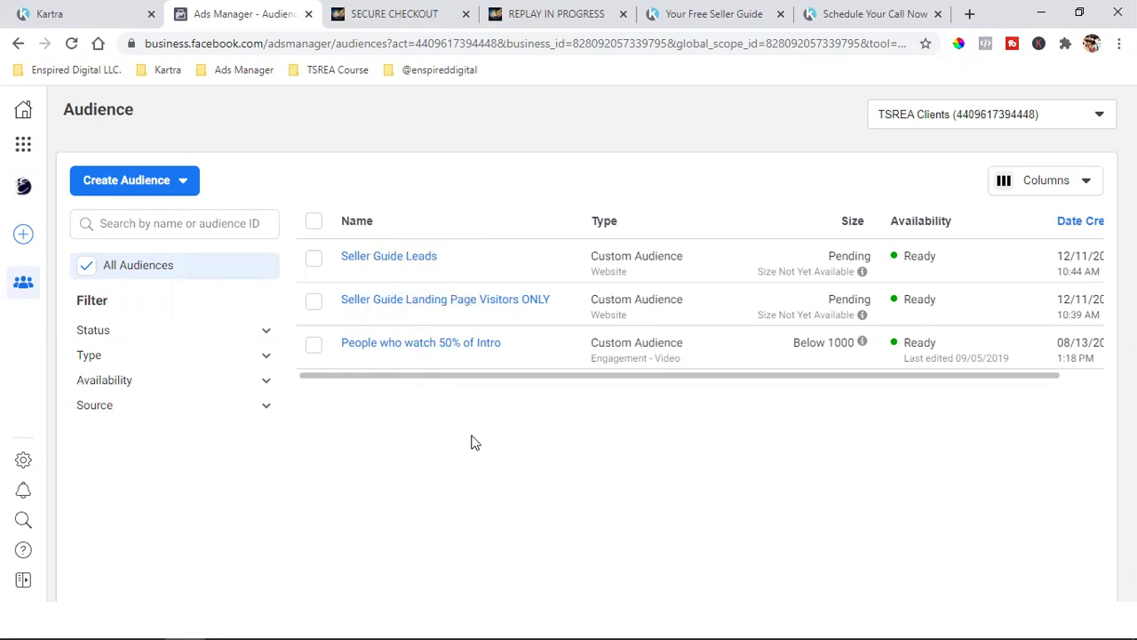
Check the thank-you page's heading and web address, and return to the Ads Manager audience list.
left_click(940, 5)
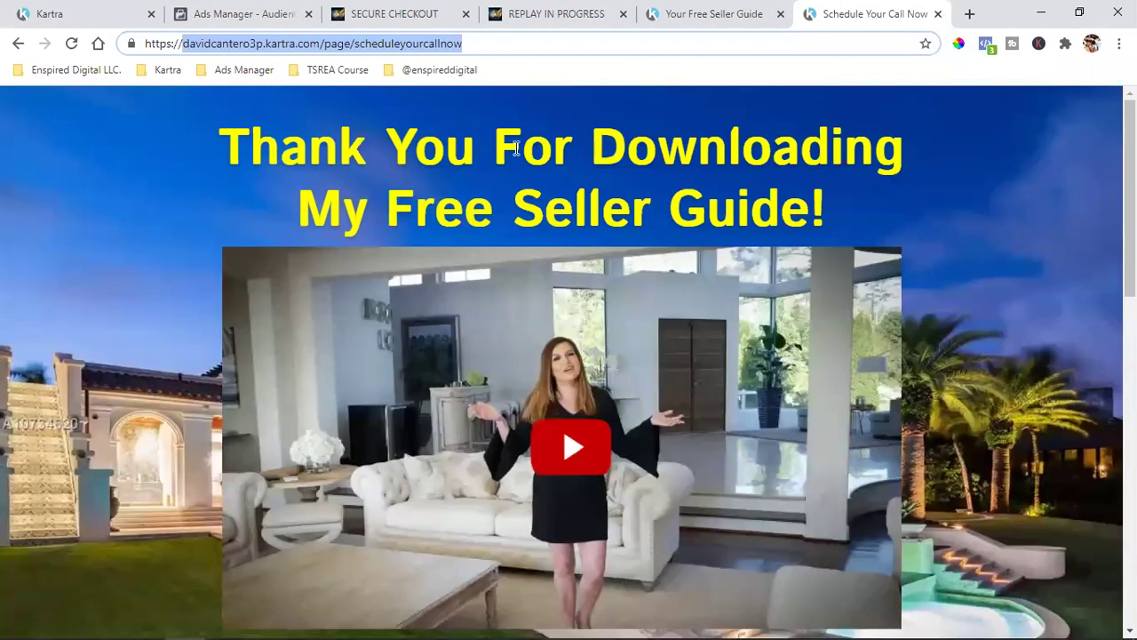
left_click(449, 165)
left_click_drag(308, 145, 354, 169)
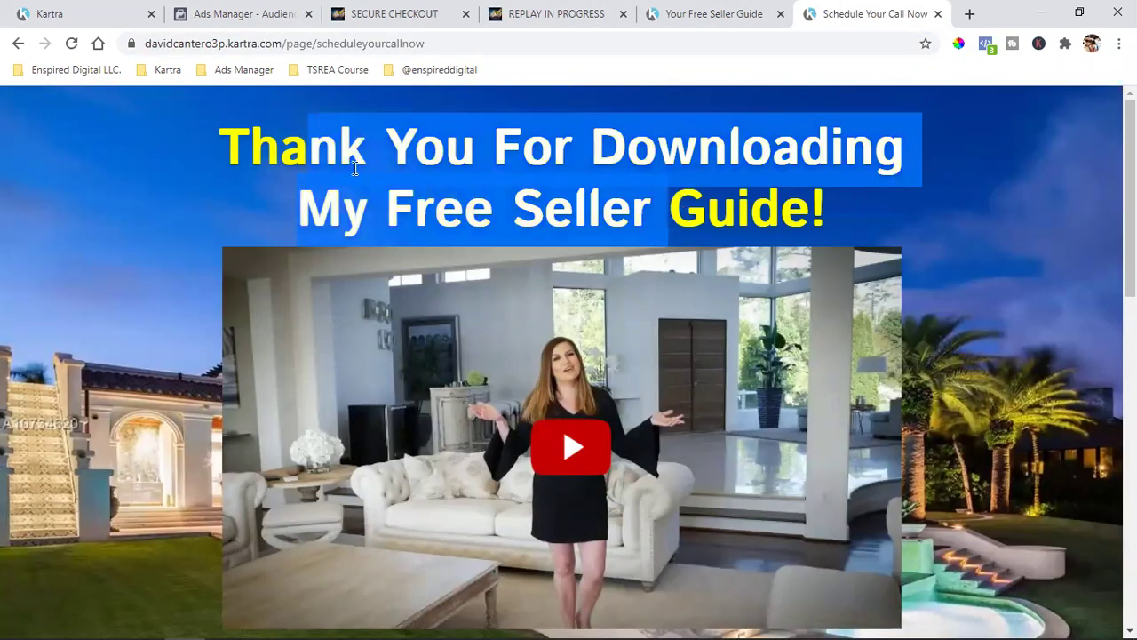
left_click(290, 43)
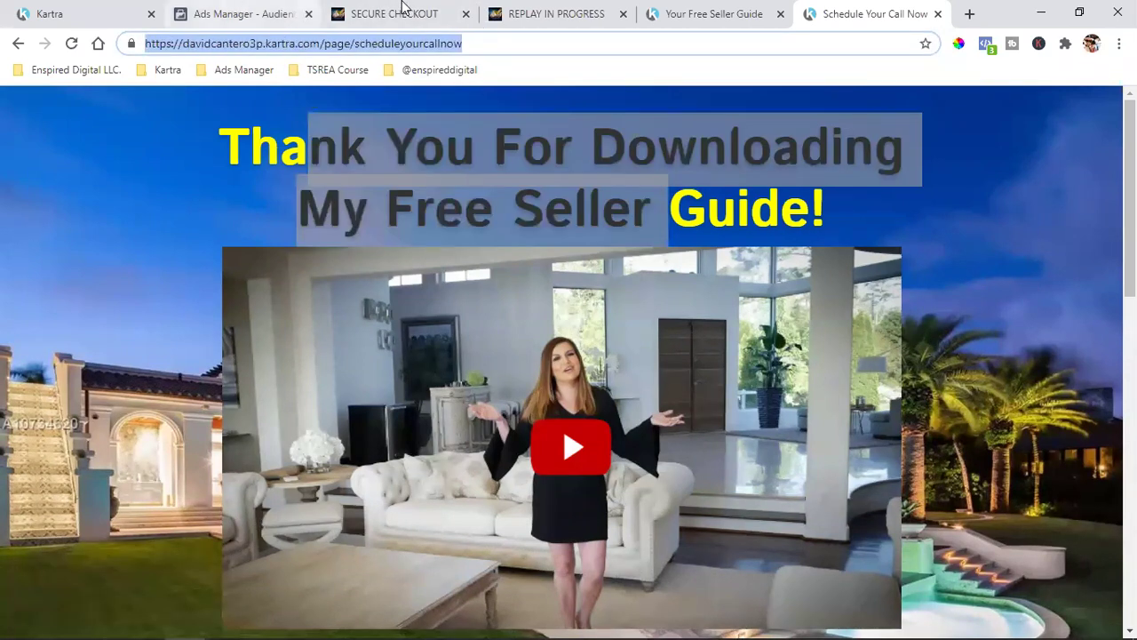
left_click(272, 15)
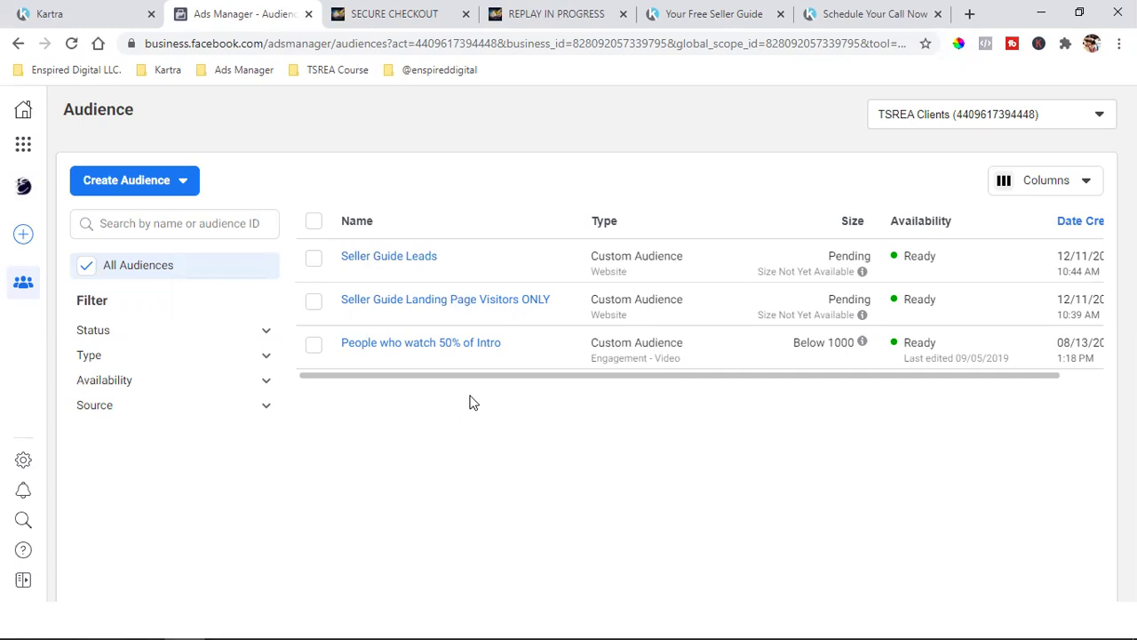
Review the seller guide landing page and the rules of the Seller Guide Landing Page Visitors ONLY and Seller Guide Leads audiences.
mouse_move(436, 353)
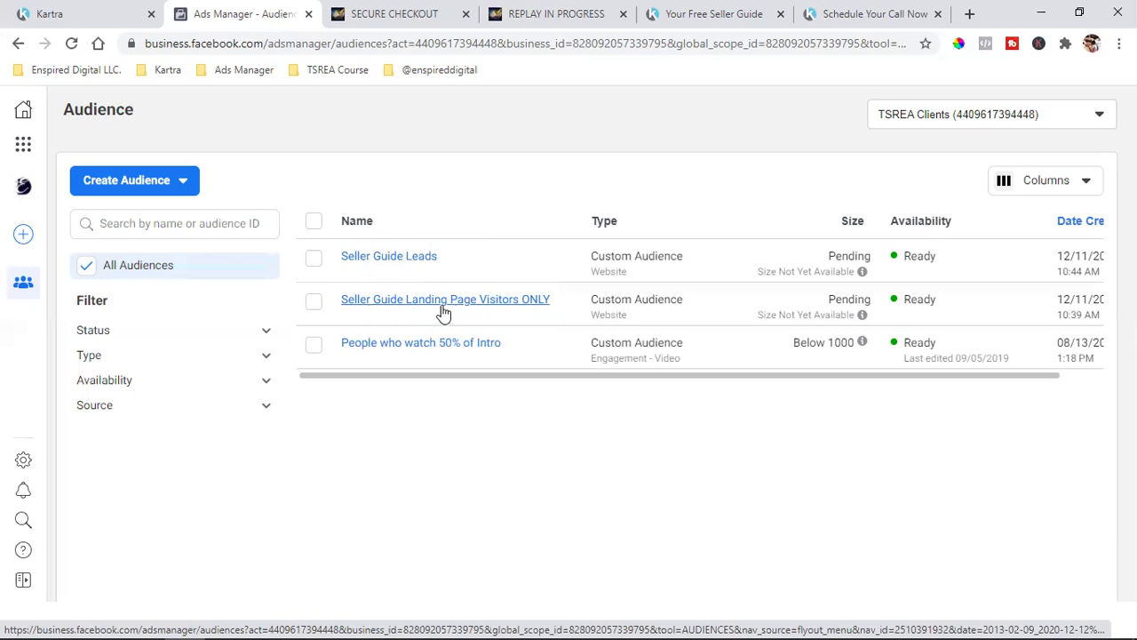
left_click(685, 11)
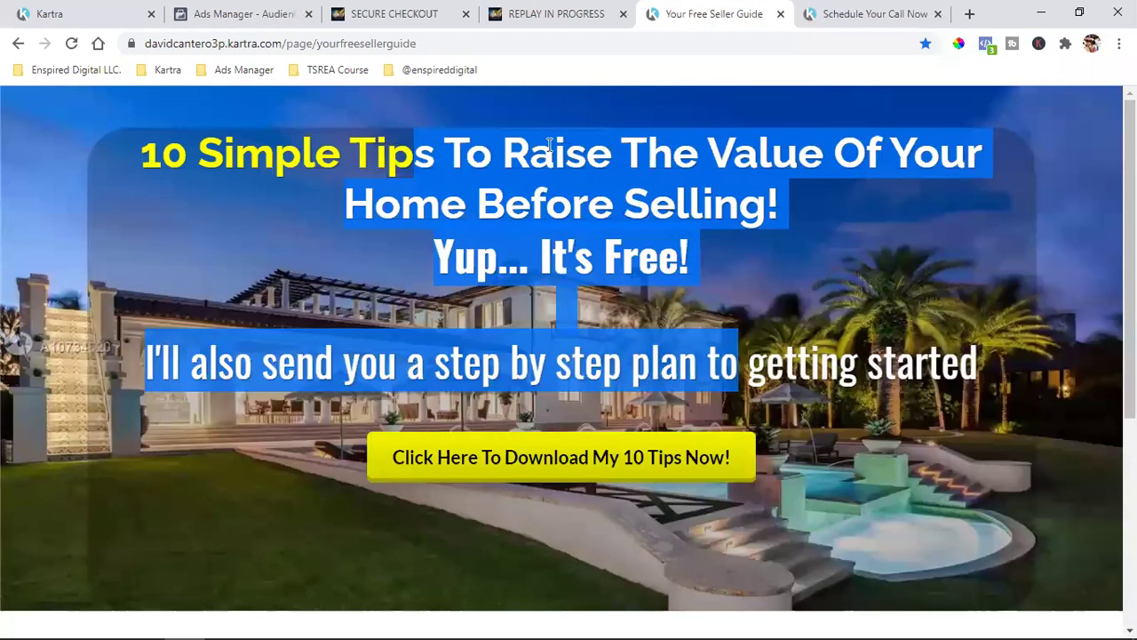
left_click(421, 248)
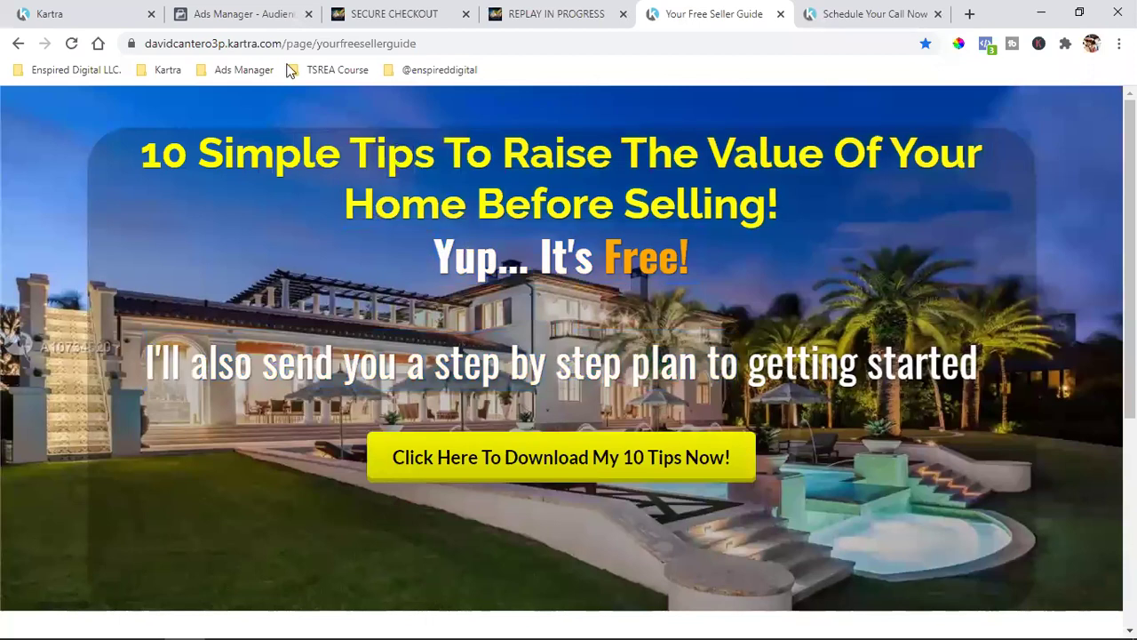
left_click(247, 13)
mouse_move(414, 300)
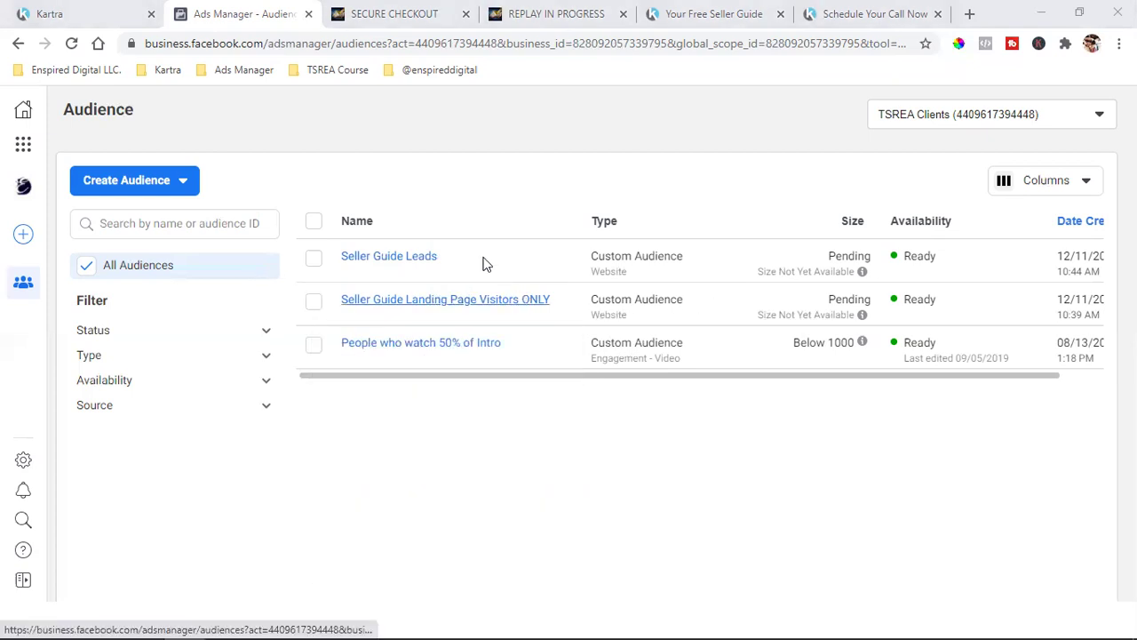
mouse_move(470, 315)
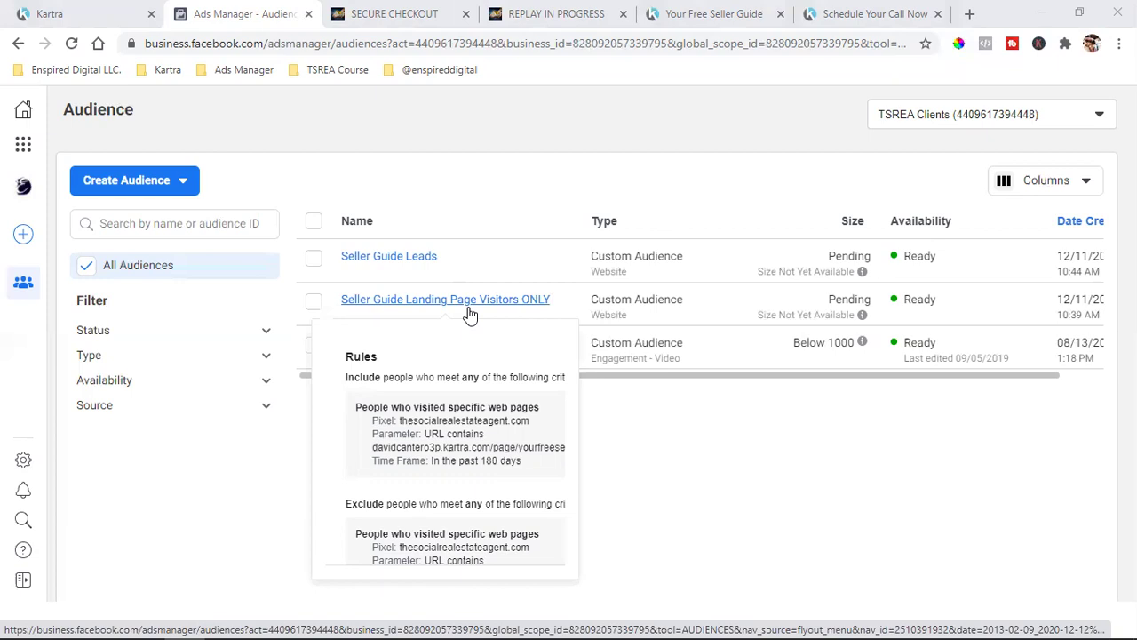
mouse_move(373, 265)
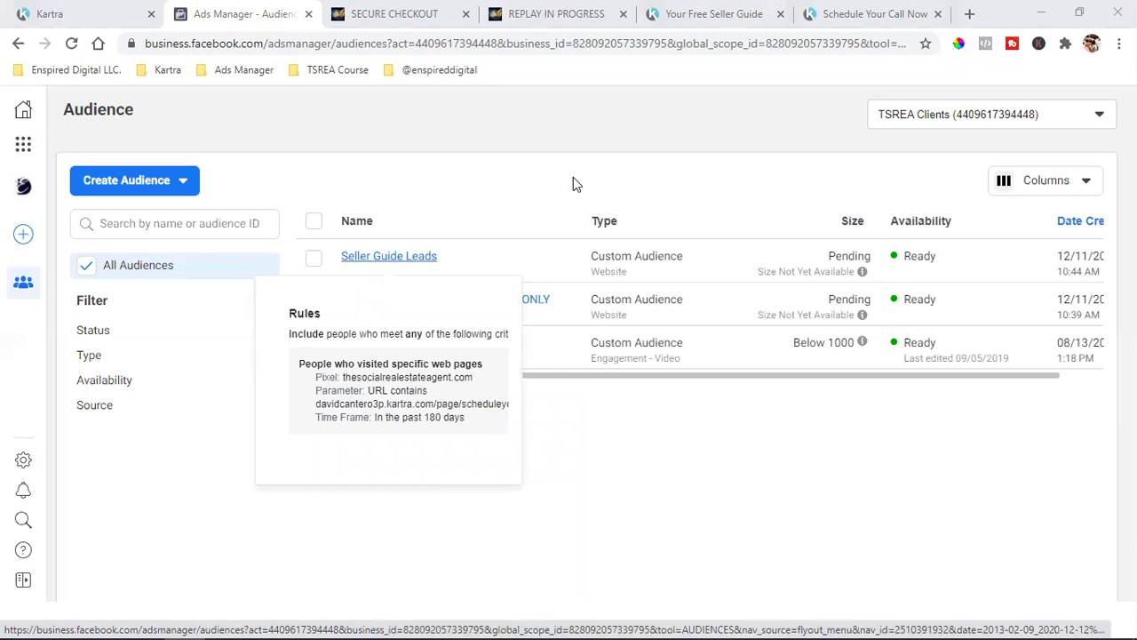
Check the landing page and the thank-you page's address against the rules of the Seller Guide Leads audience.
left_click(702, 13)
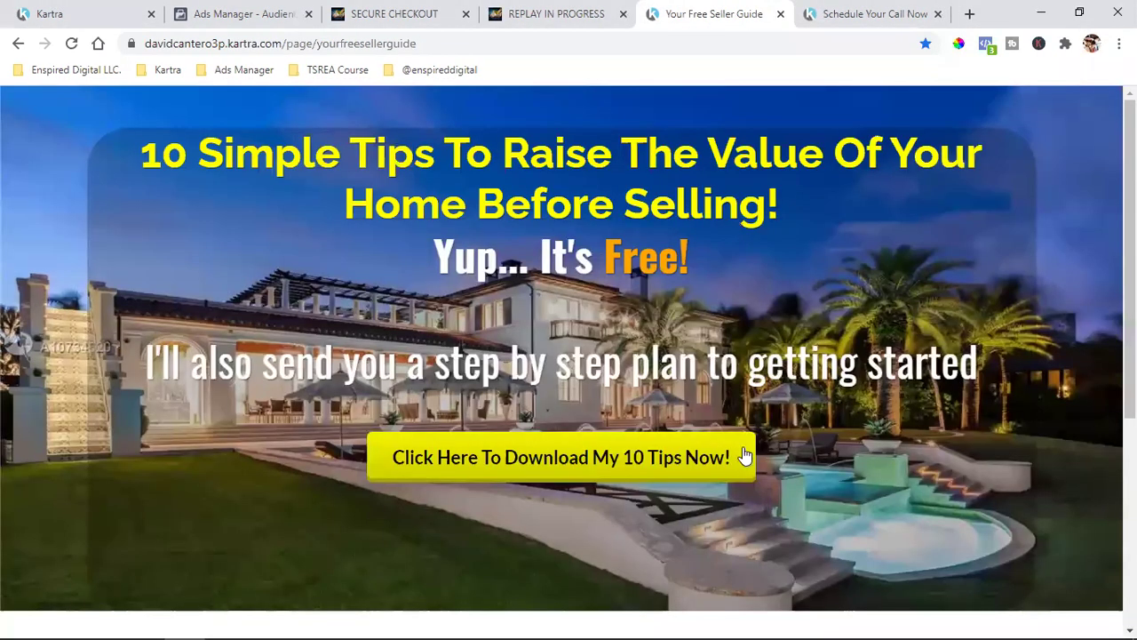
left_click(830, 13)
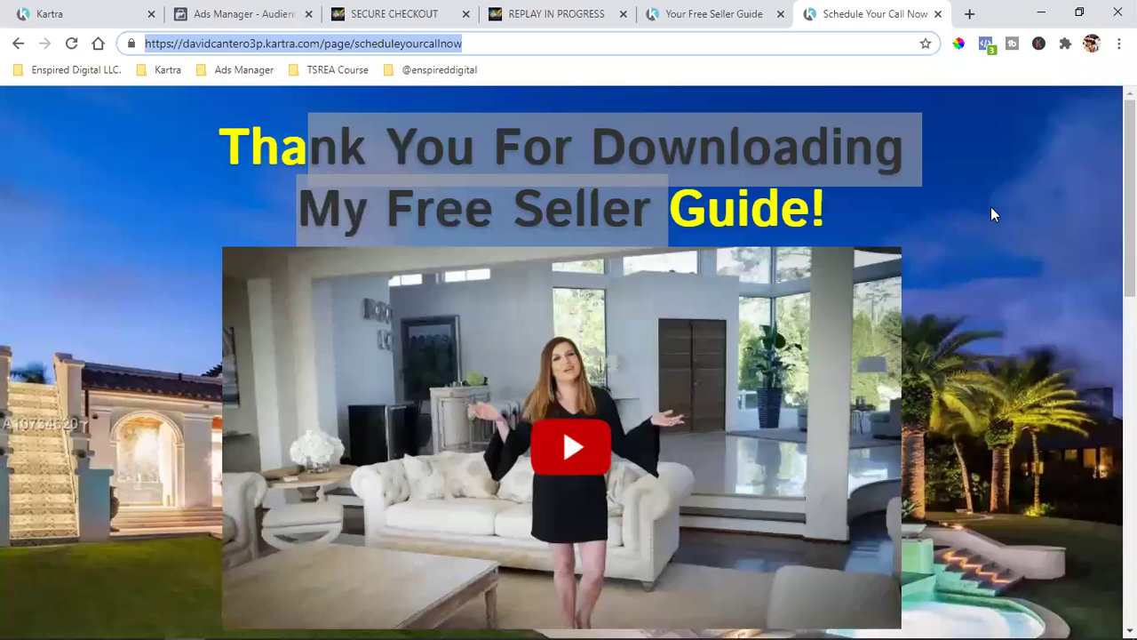
left_click(298, 43)
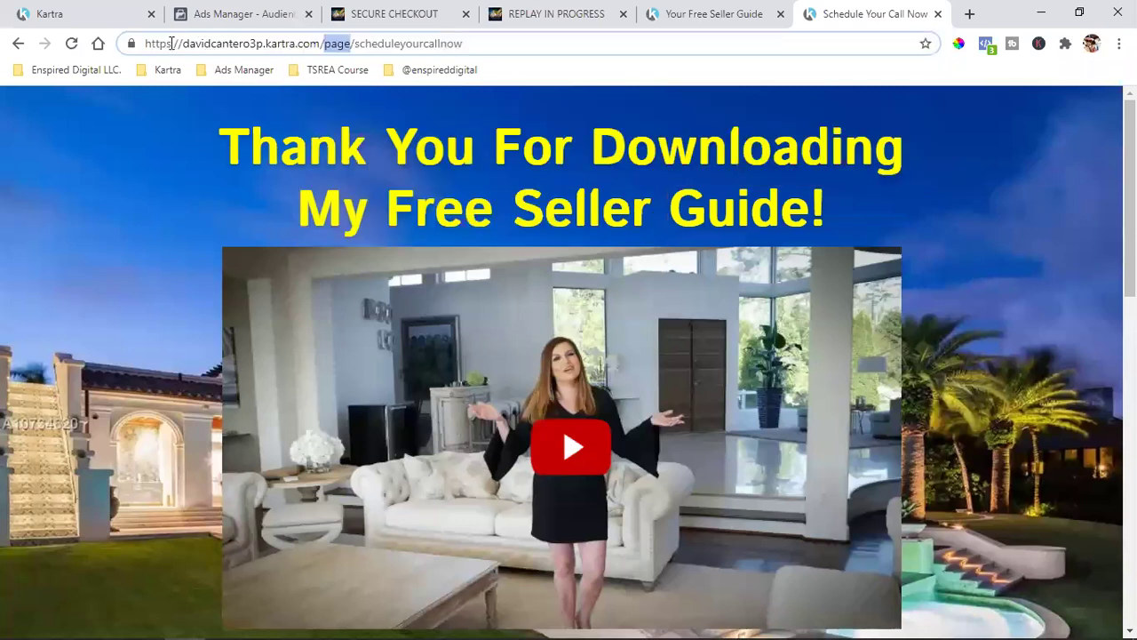
left_click_drag(183, 43, 462, 43)
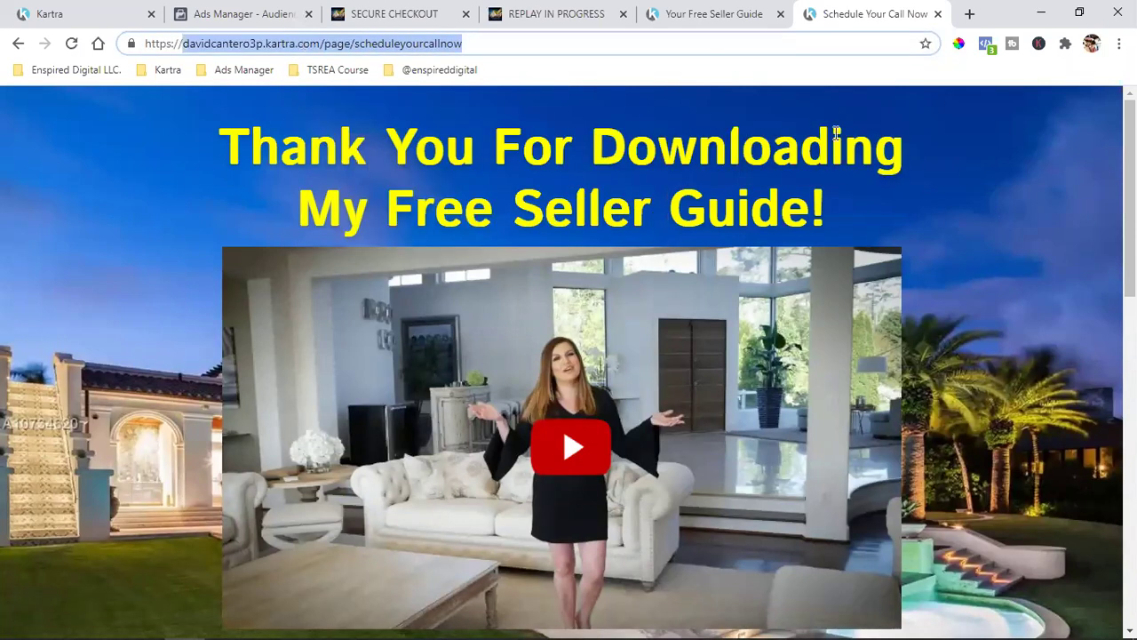
left_click(1075, 241)
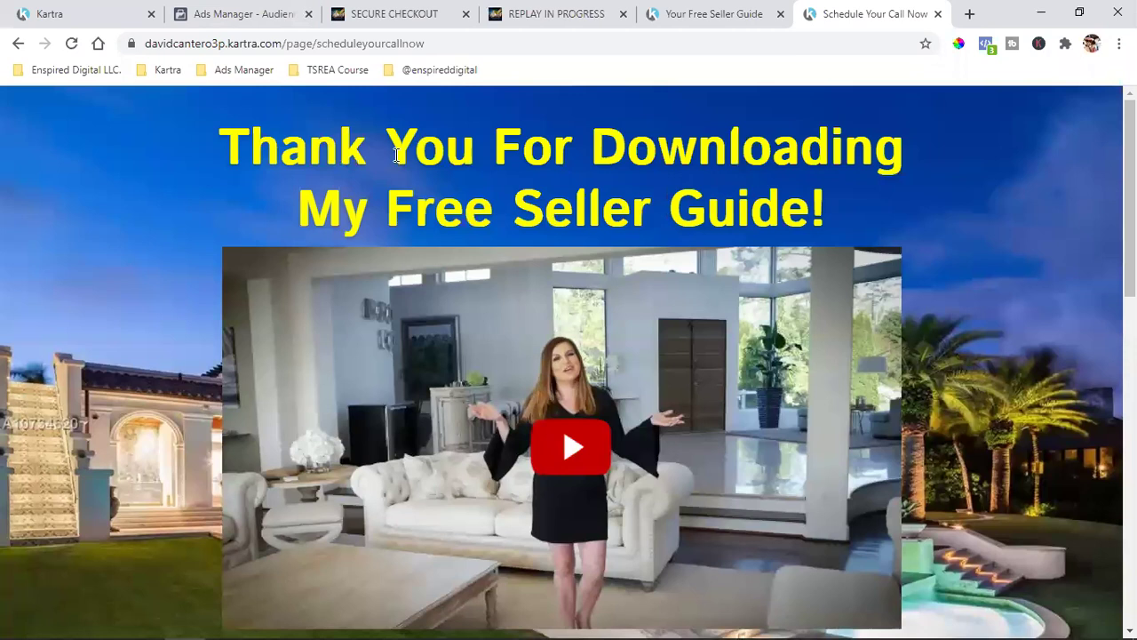
left_click(196, 10)
mouse_move(419, 259)
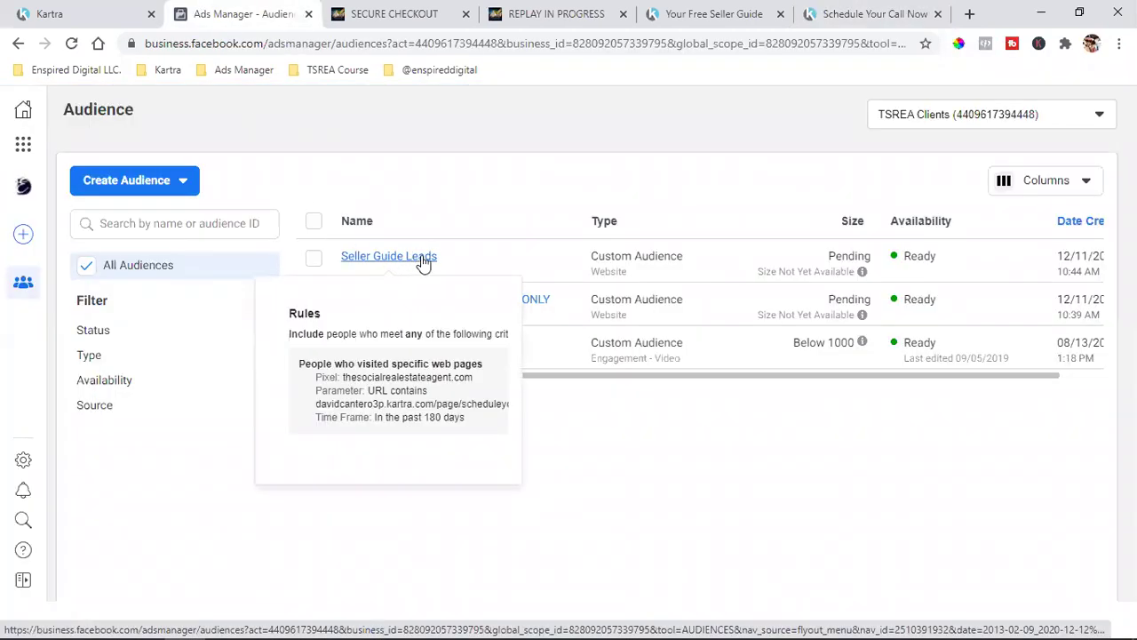
left_click(856, 9)
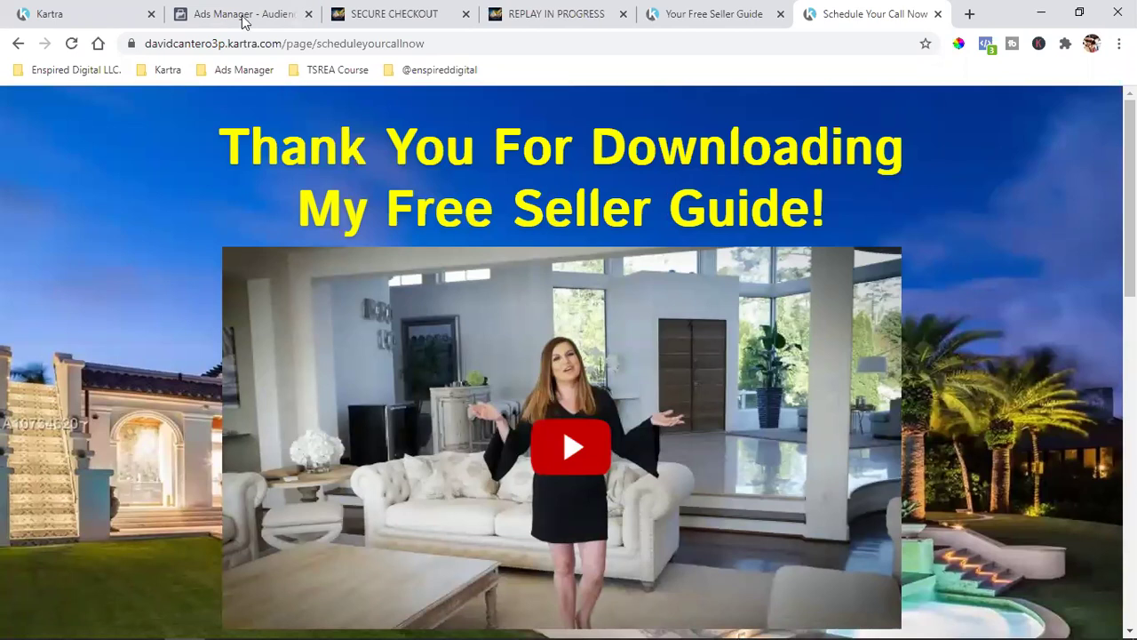
left_click(203, 9)
mouse_move(432, 269)
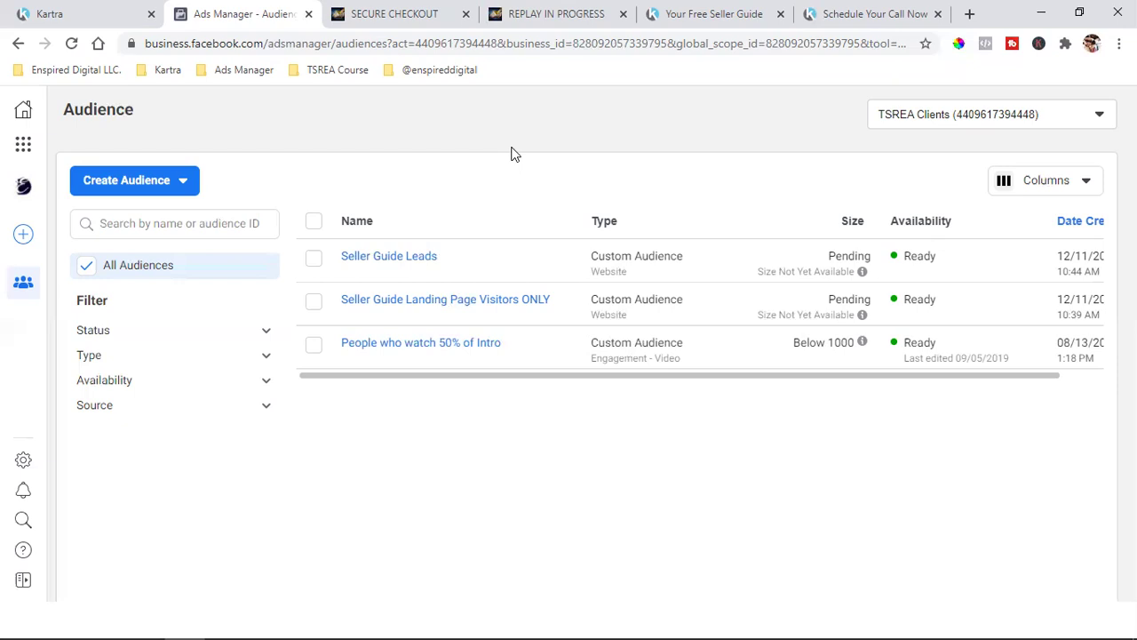
mouse_move(410, 258)
left_click(816, 7)
double_click(308, 42)
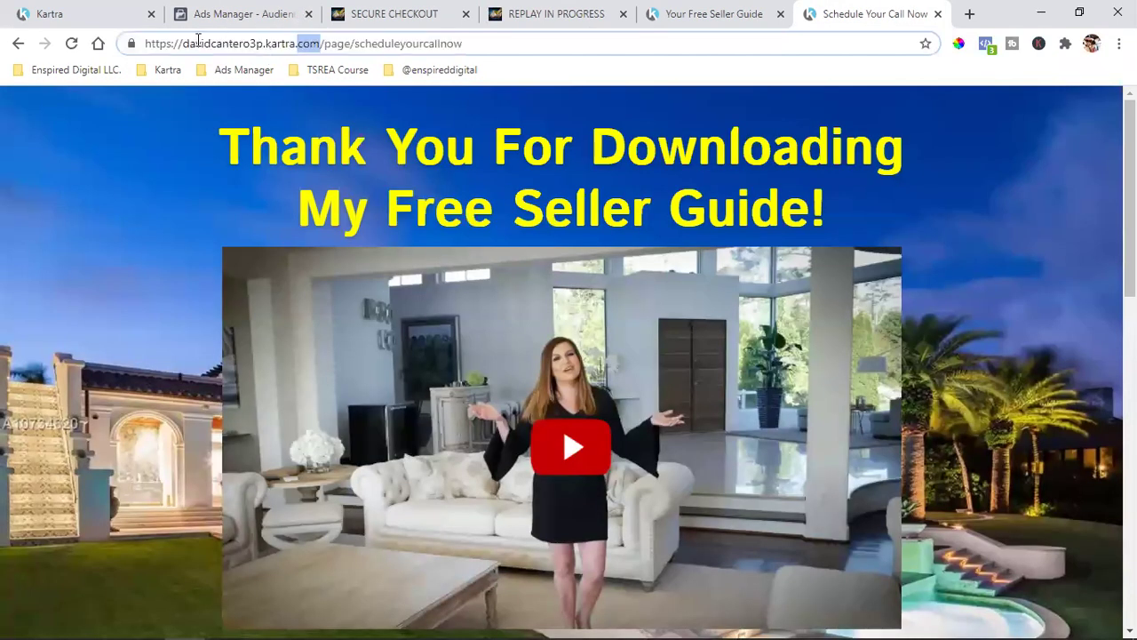
left_click_drag(183, 43, 540, 42)
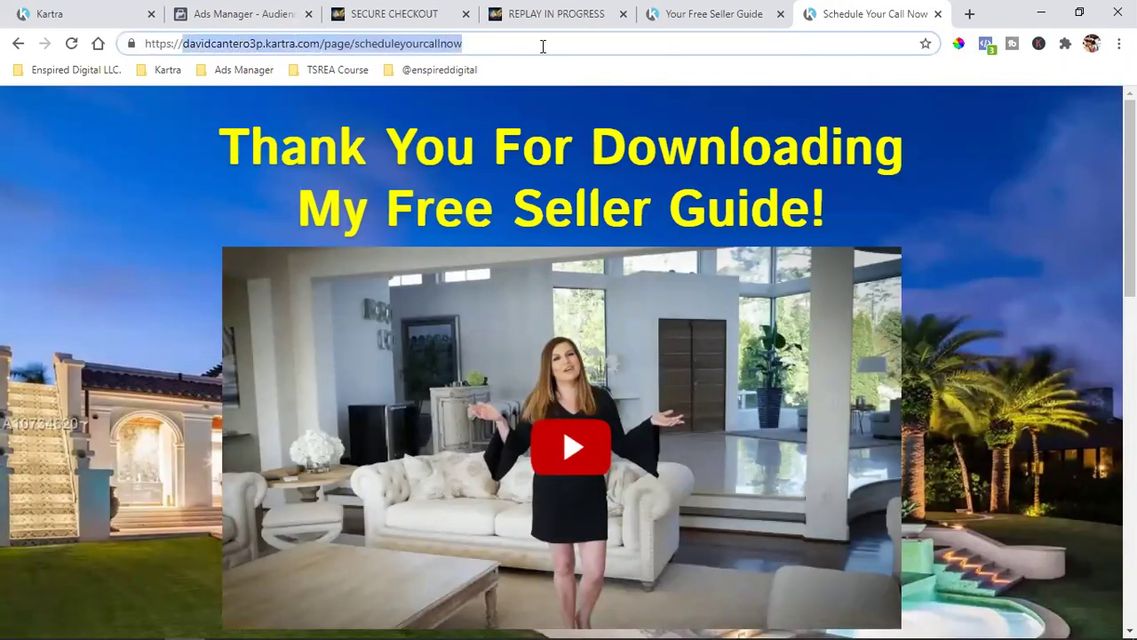
right_click(406, 44)
left_click(447, 134)
left_click(1075, 107)
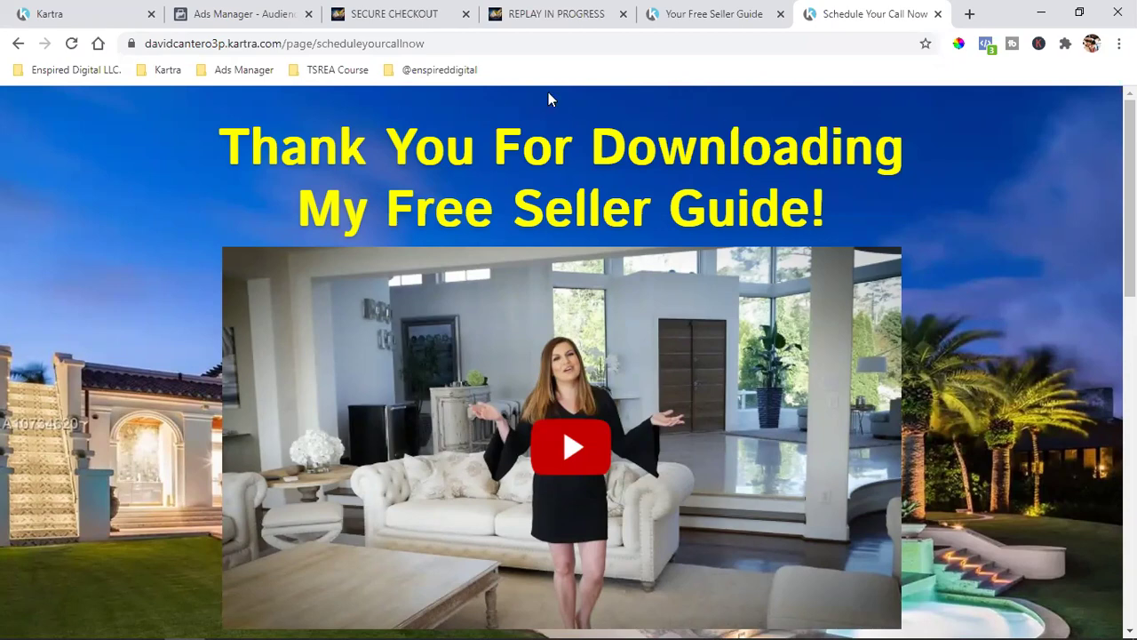
Return to the Ads Manager audience list and open Events Manager for the TSREA Clients account.
left_click(680, 11)
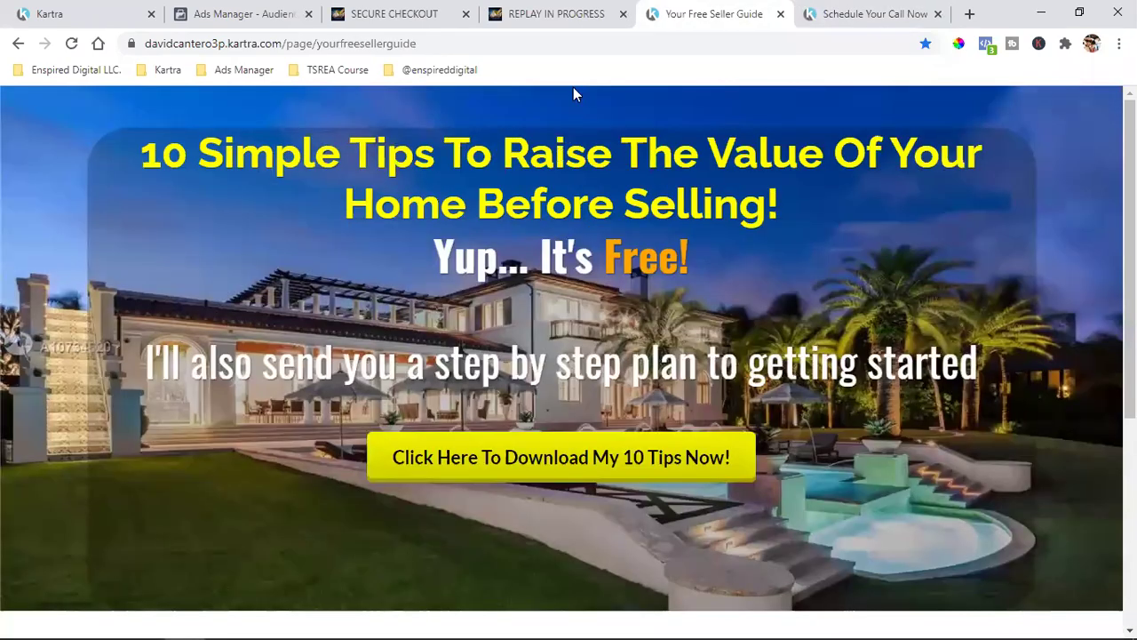
left_click(546, 9)
left_click(350, 10)
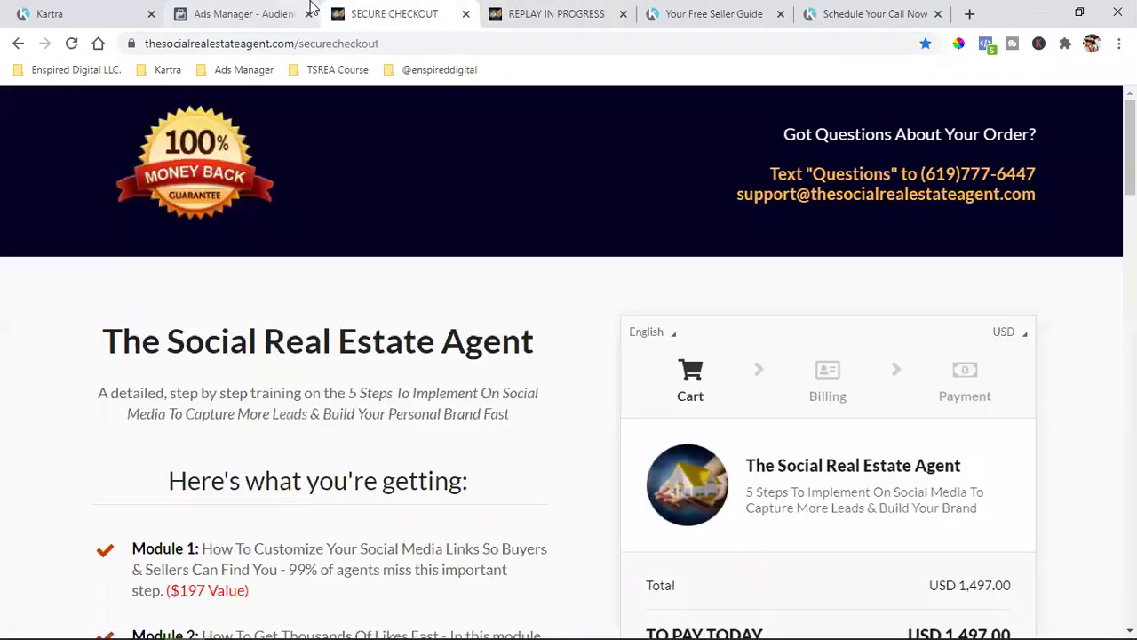
left_click(293, 13)
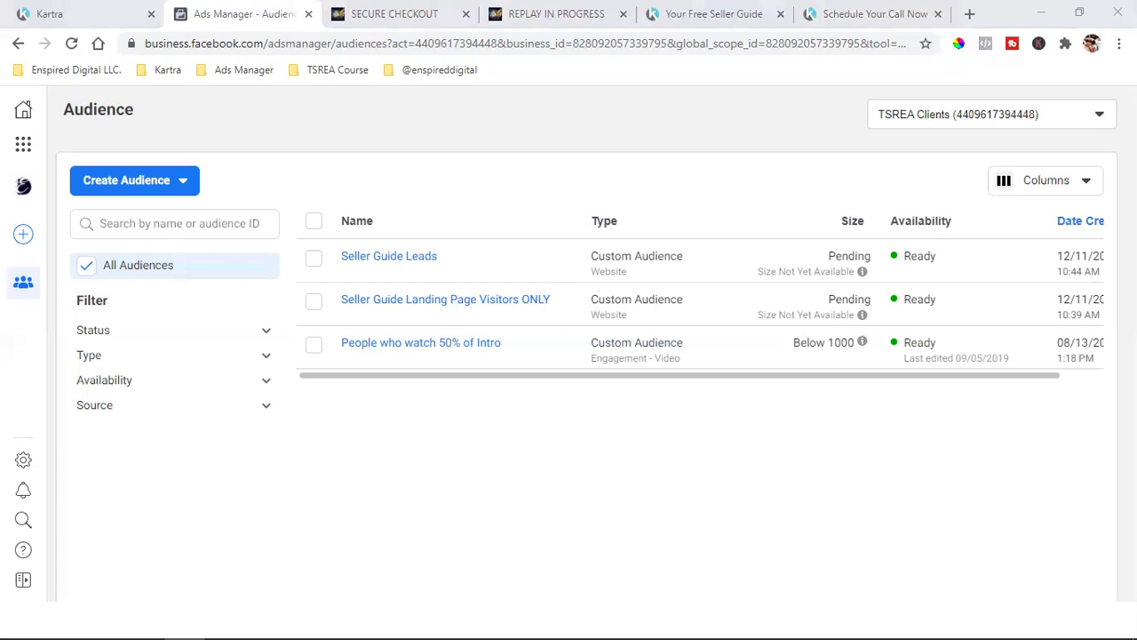
left_click(27, 143)
left_click(214, 206)
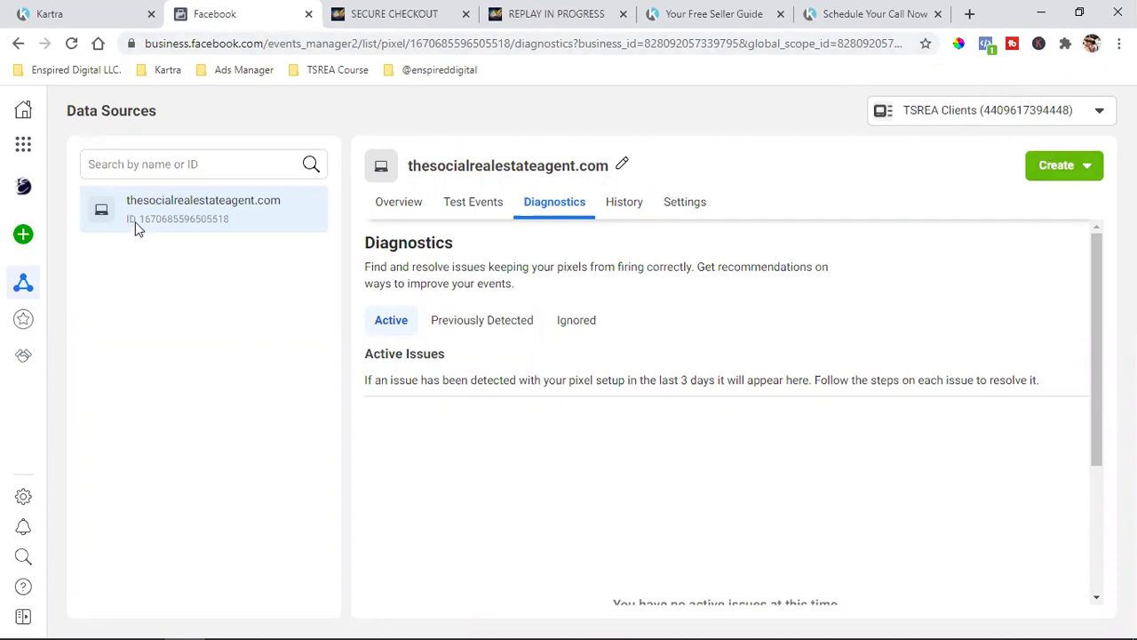
Review the shortcut to Events Manager and open the Custom Conversions list.
left_click(25, 146)
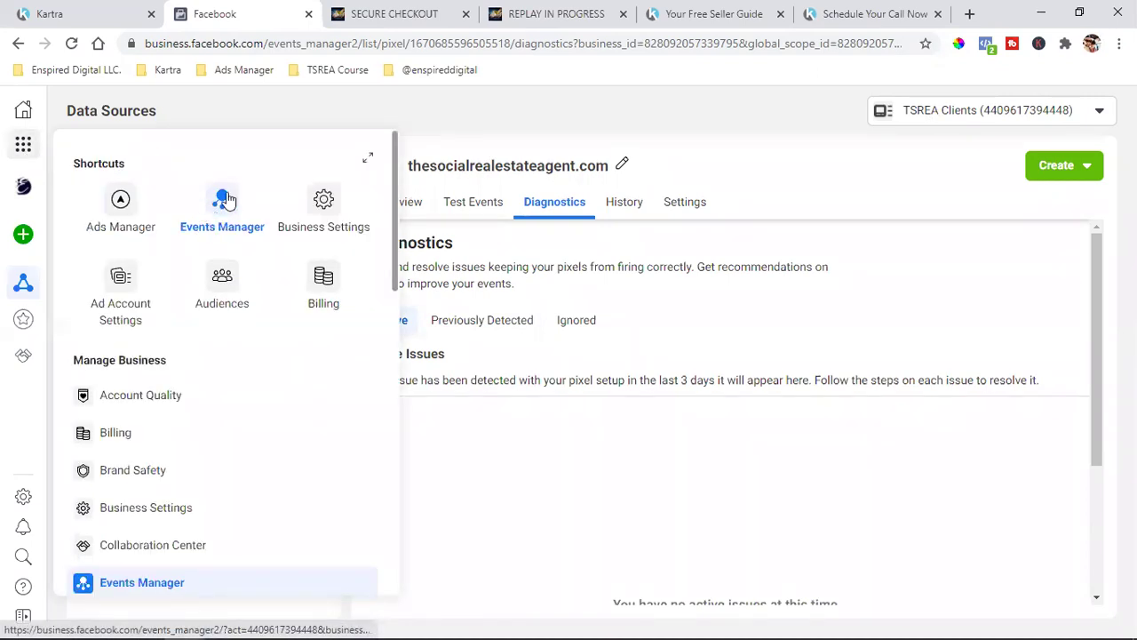
left_click(699, 328)
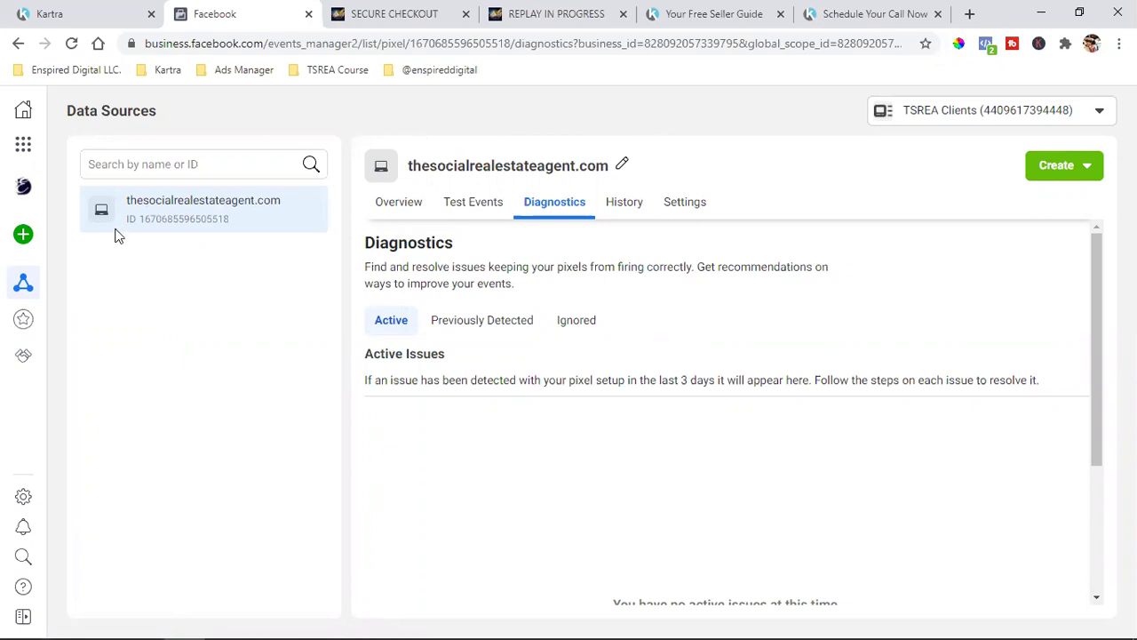
mouse_move(24, 289)
mouse_move(35, 291)
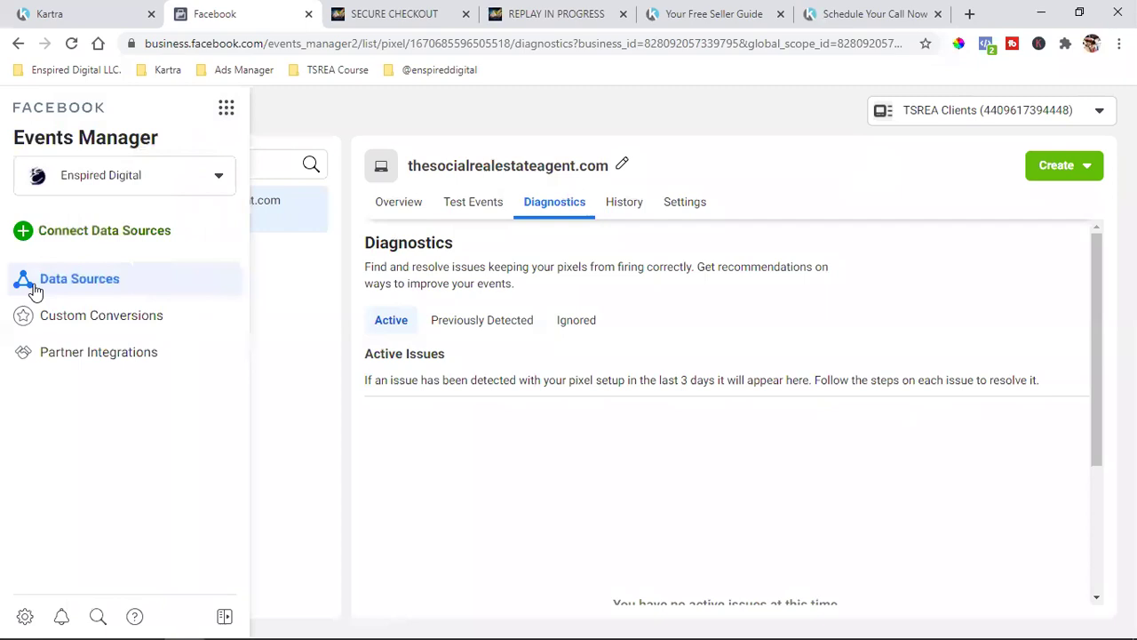
left_click(133, 323)
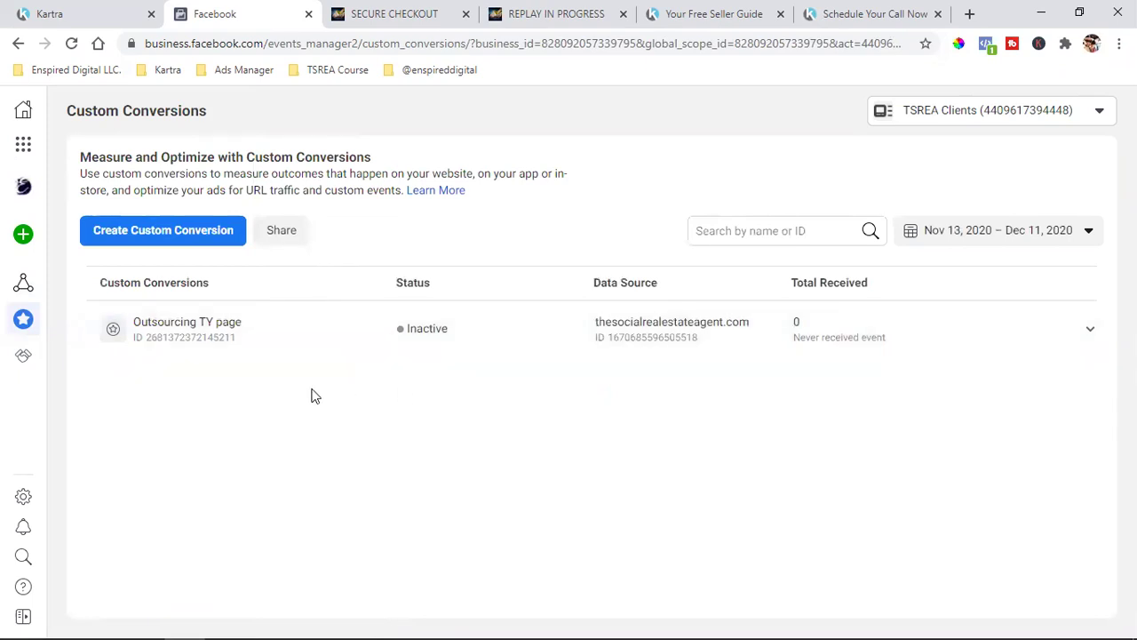
Delete the Outsourcing TY page custom conversion and open the form for creating a new one.
left_click(282, 341)
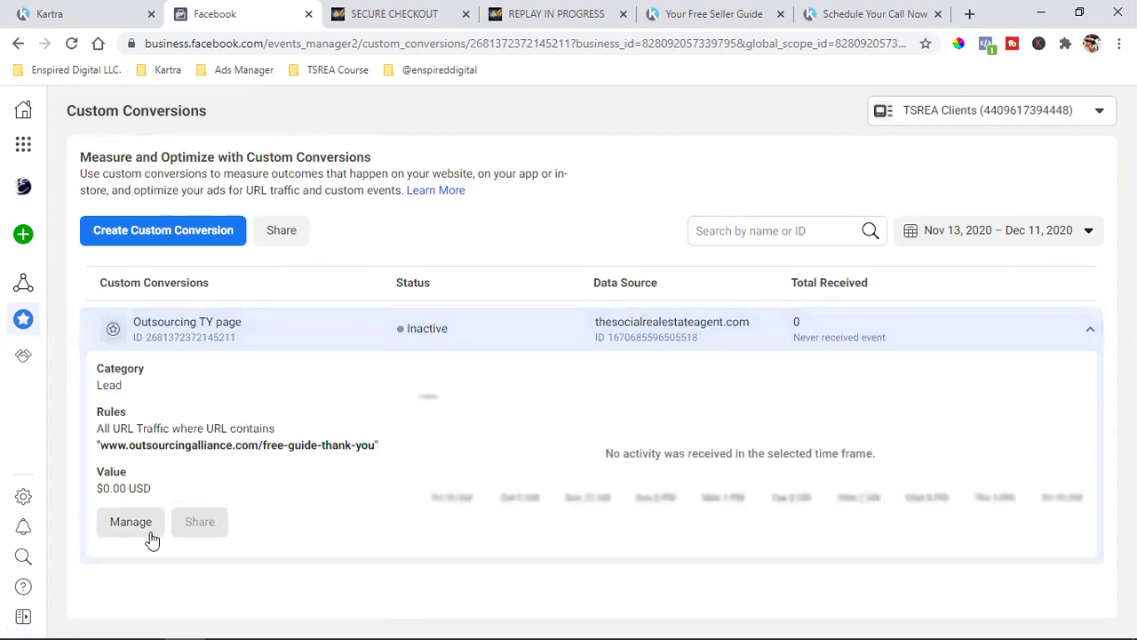
left_click(151, 533)
left_click(787, 276)
left_click(778, 313)
left_click(778, 333)
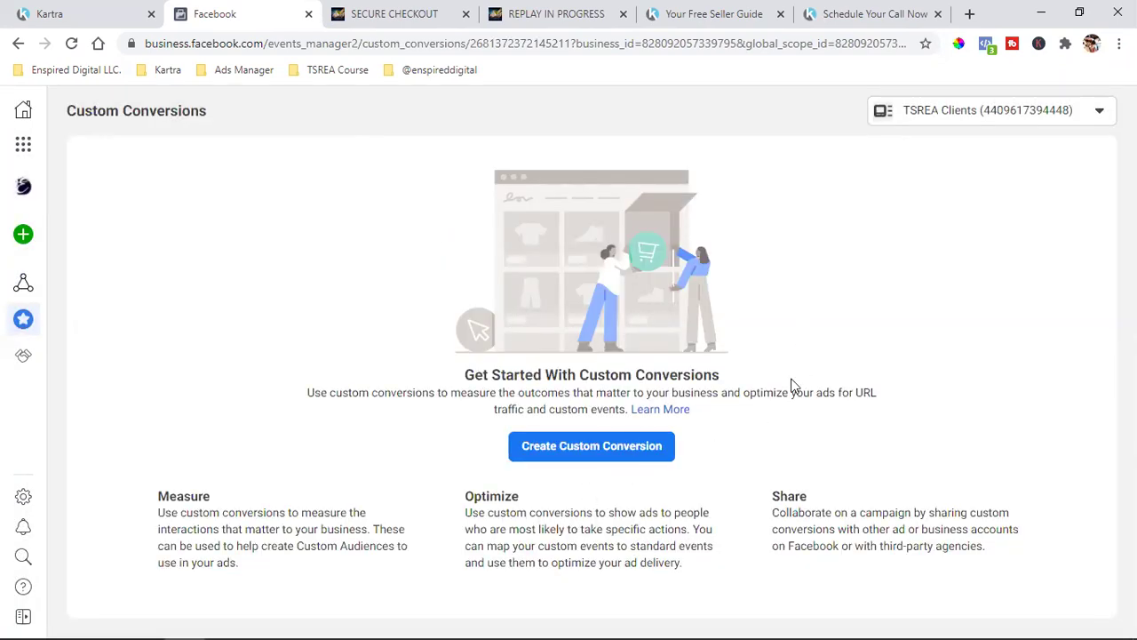
left_click(622, 445)
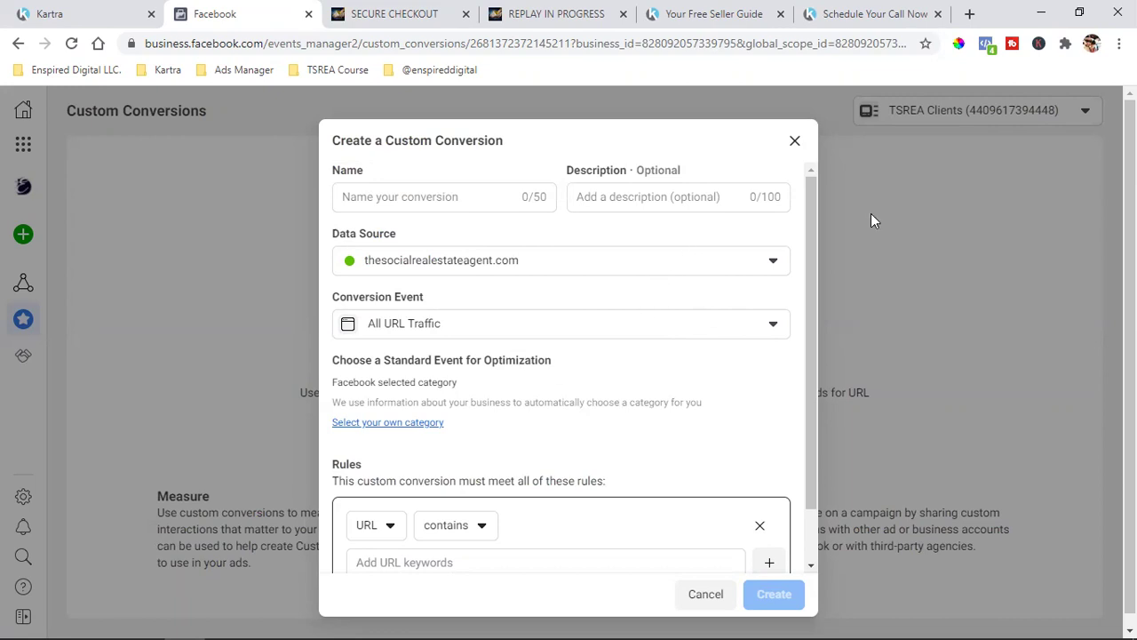
Open the TSREA Clients campaigns in Ads Manager in a new browser tab.
left_click(950, 16)
left_click(969, 14)
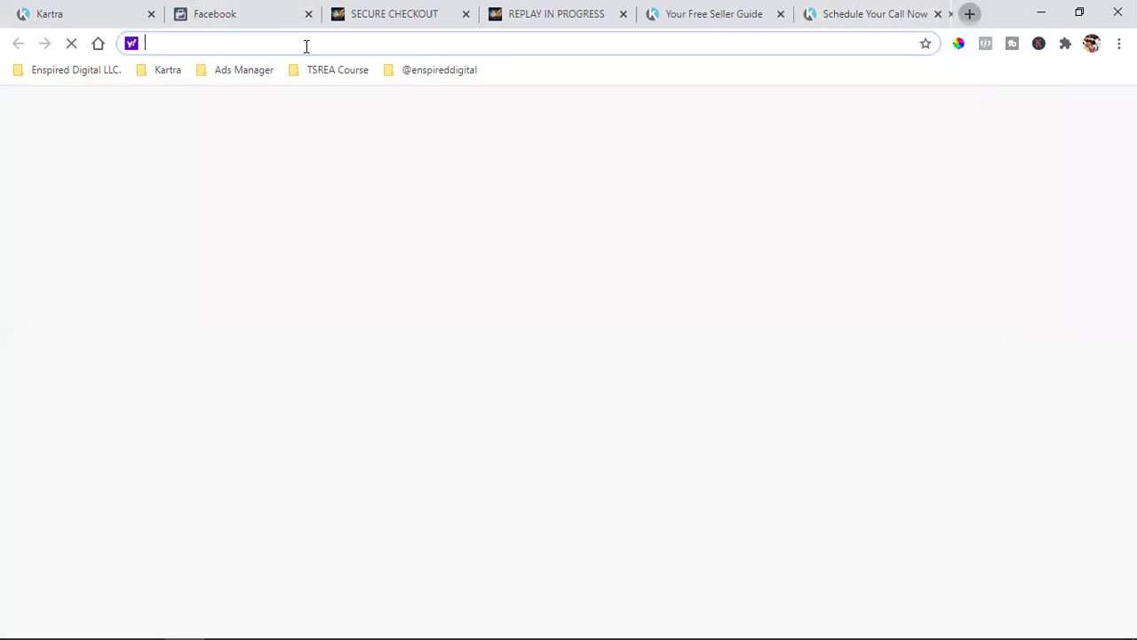
left_click(169, 69)
mouse_move(242, 71)
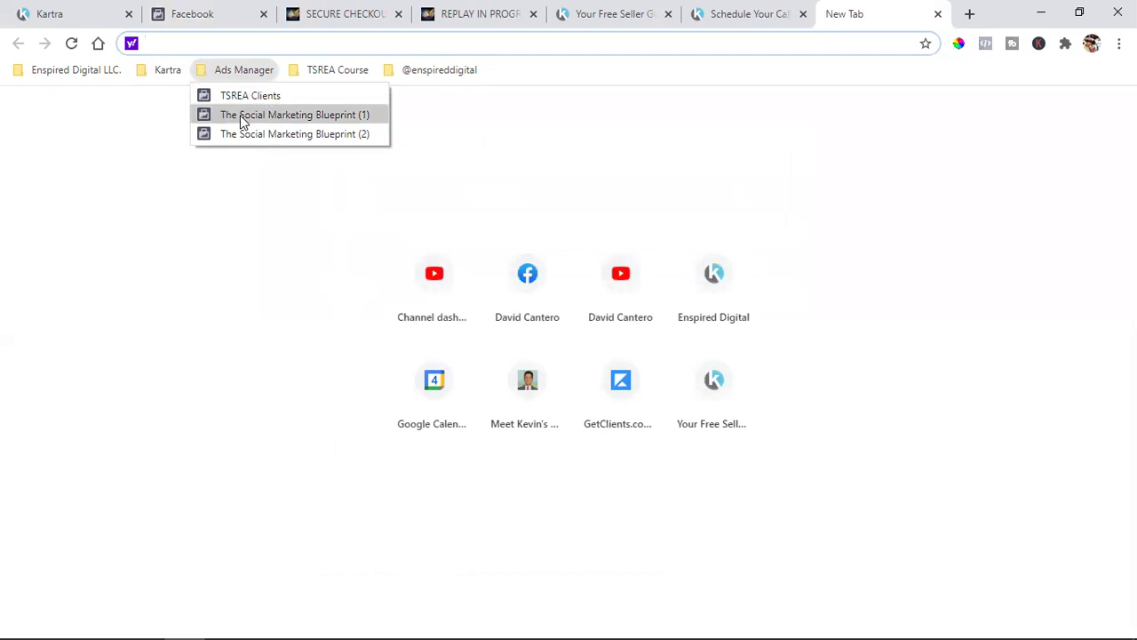
left_click(254, 96)
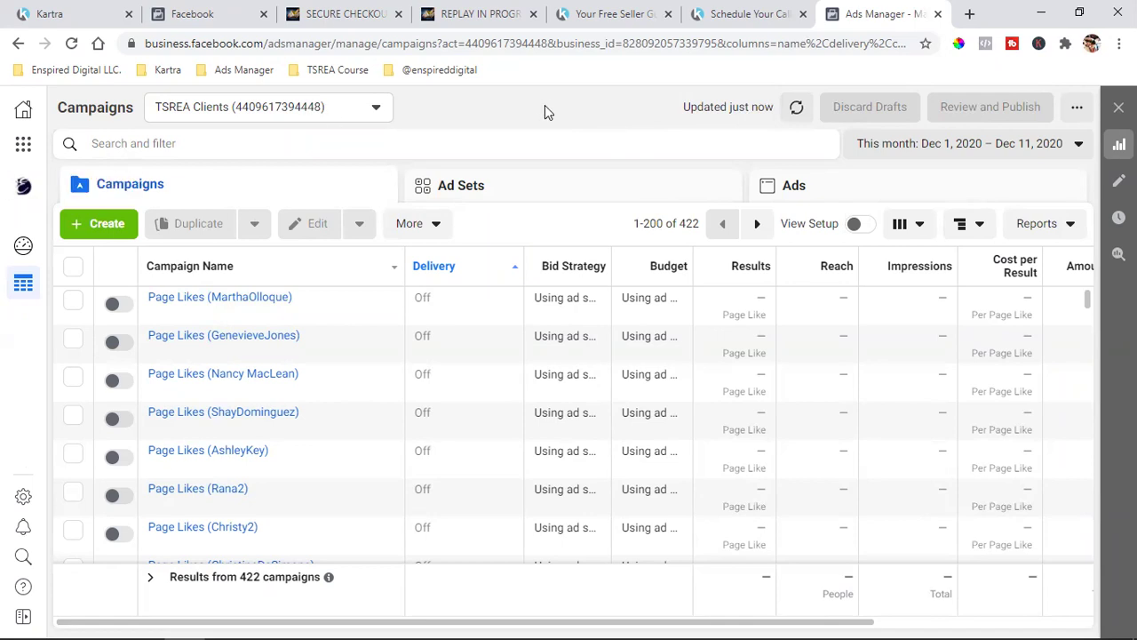
Start a new auction campaign and choose Conversions as its objective.
left_click(103, 227)
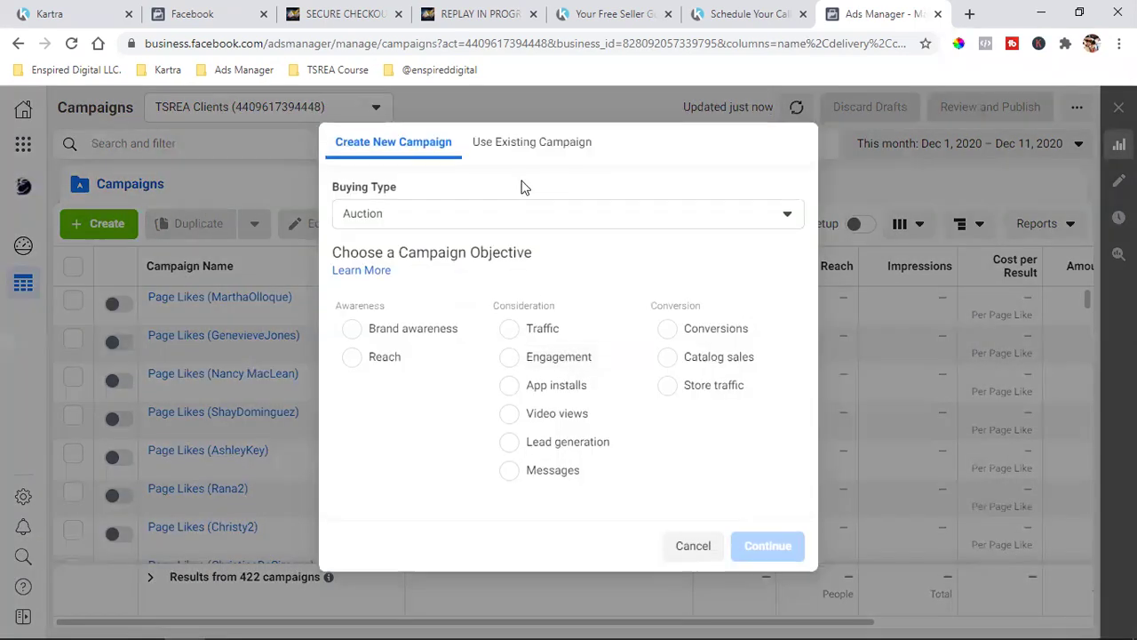
triple_click(408, 254)
left_click(539, 265)
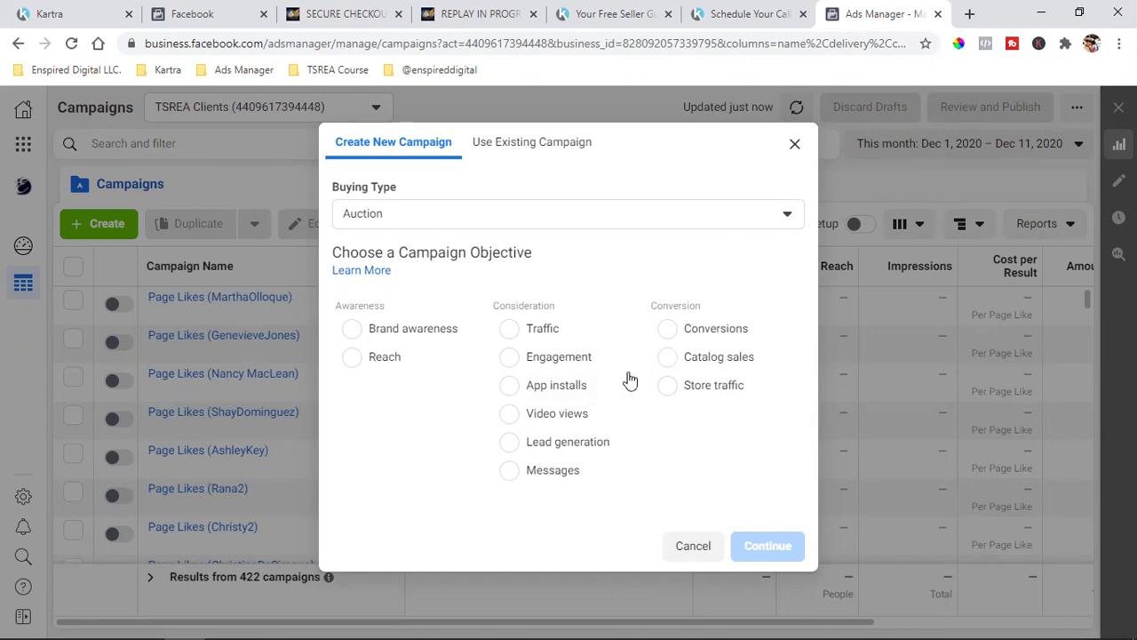
left_click(673, 334)
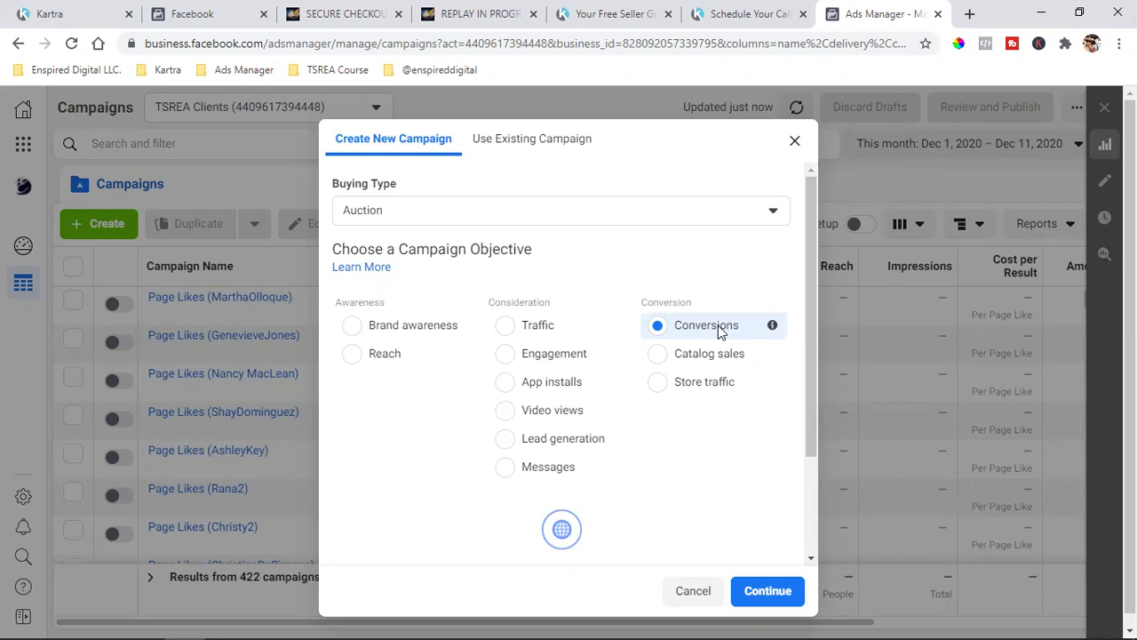
left_click(542, 419)
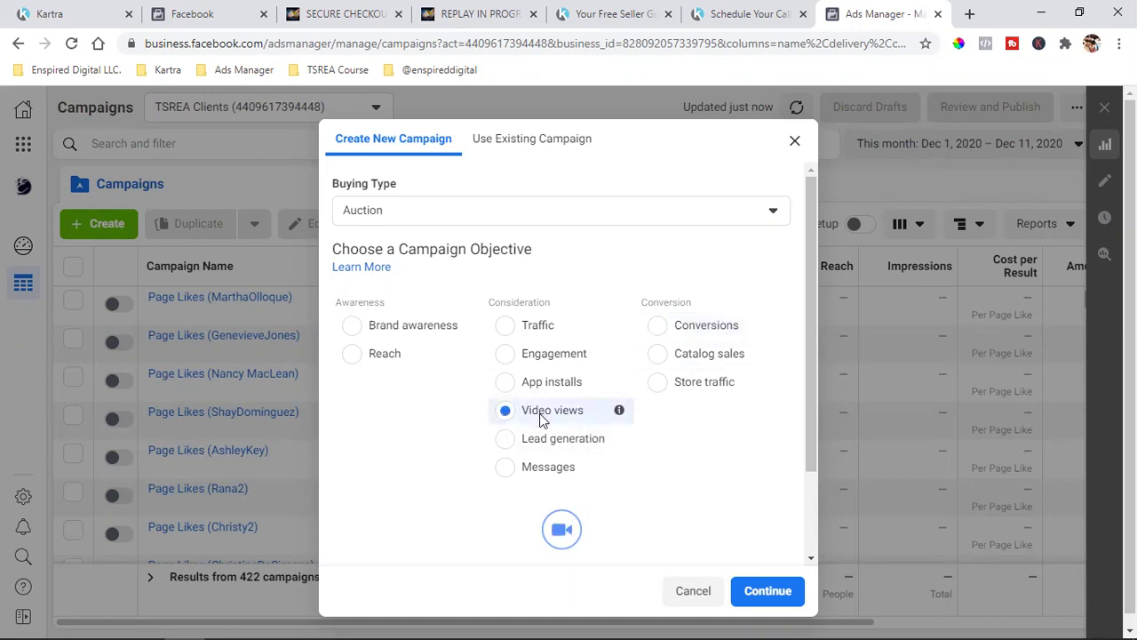
left_click(716, 331)
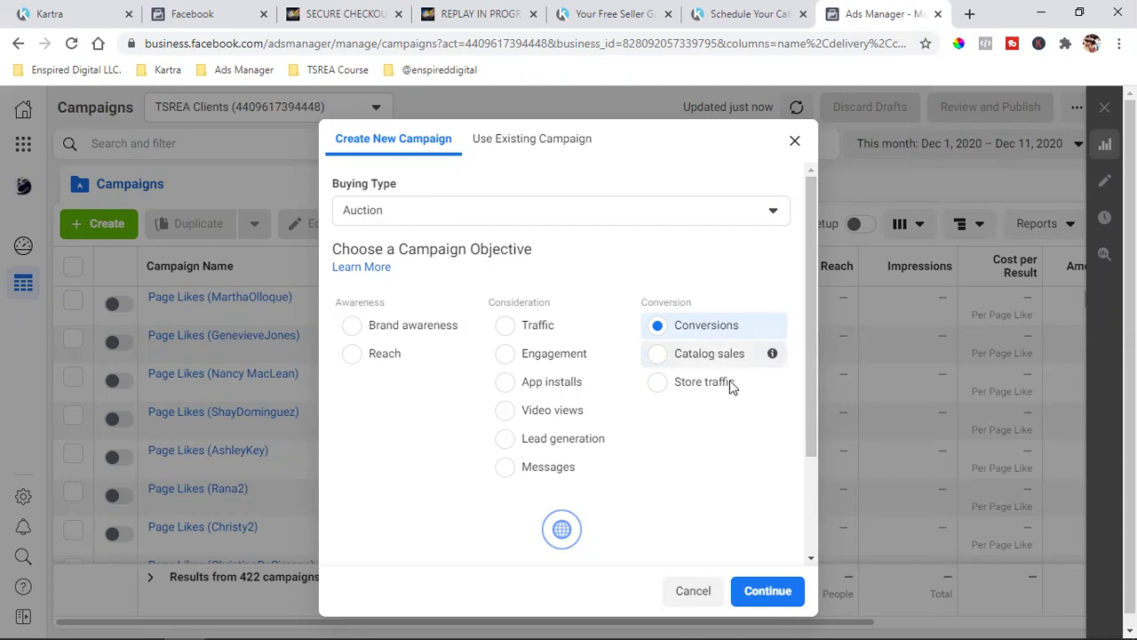
Open the enspireddigital Facebook page in a new tab, and recheck the custom conversion form and the campaign's objective.
left_click(211, 12)
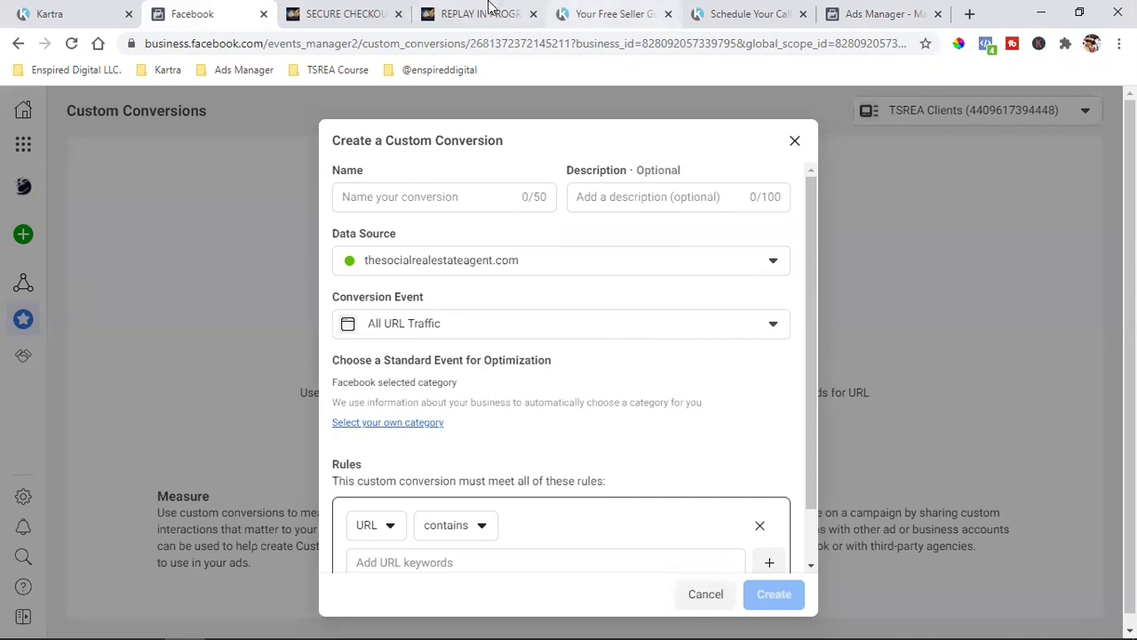
left_click(971, 10)
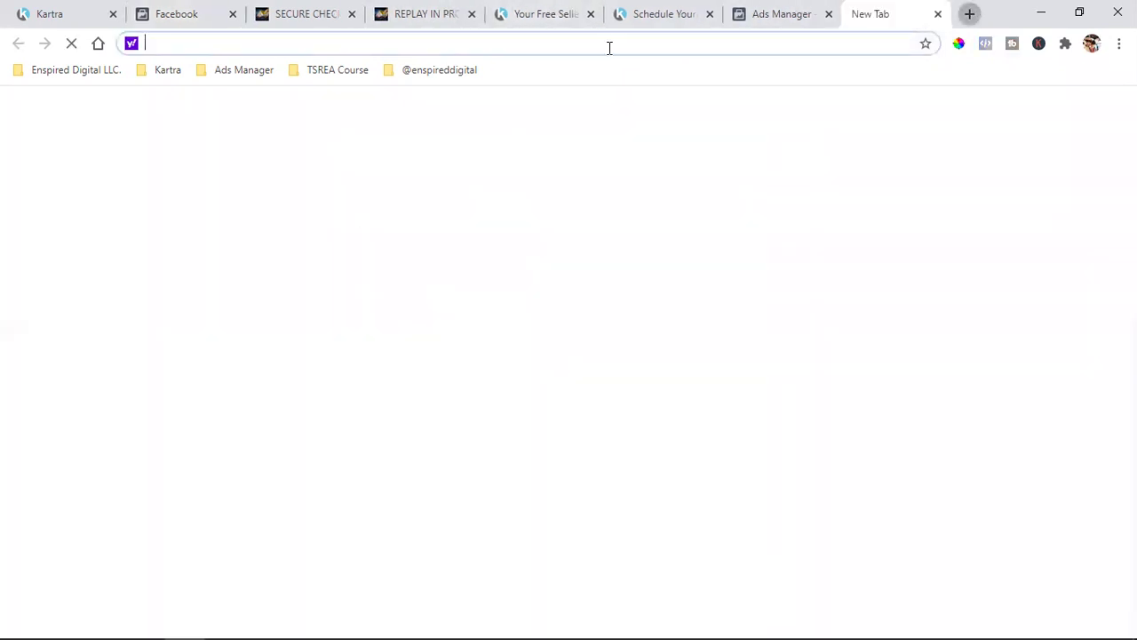
left_click(324, 73)
left_click(608, 214)
left_click(549, 272)
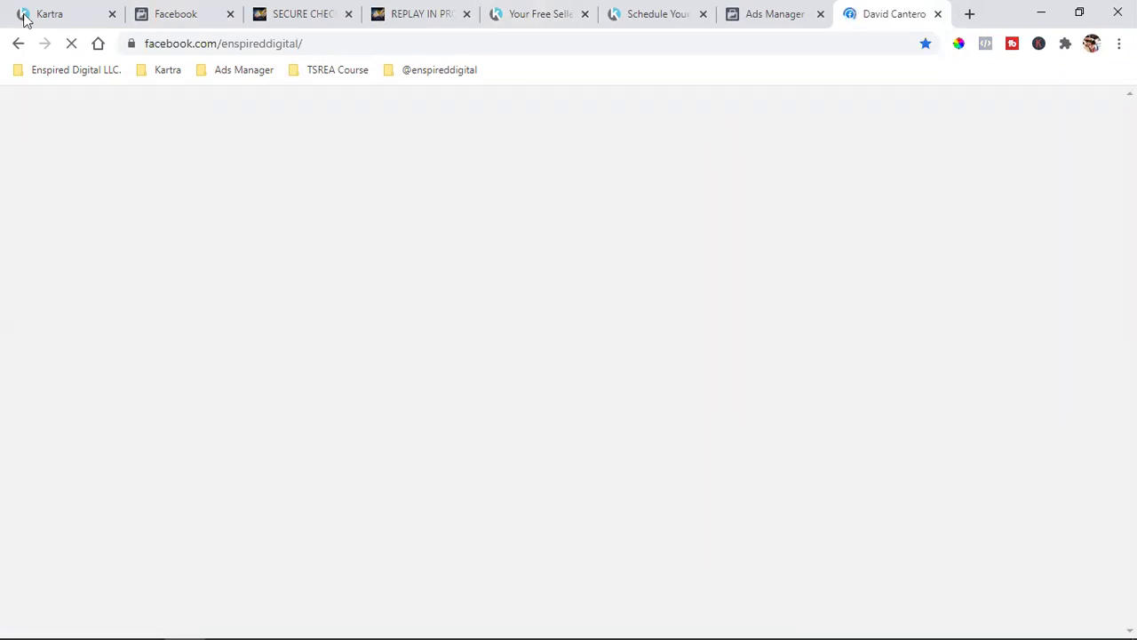
left_click(169, 11)
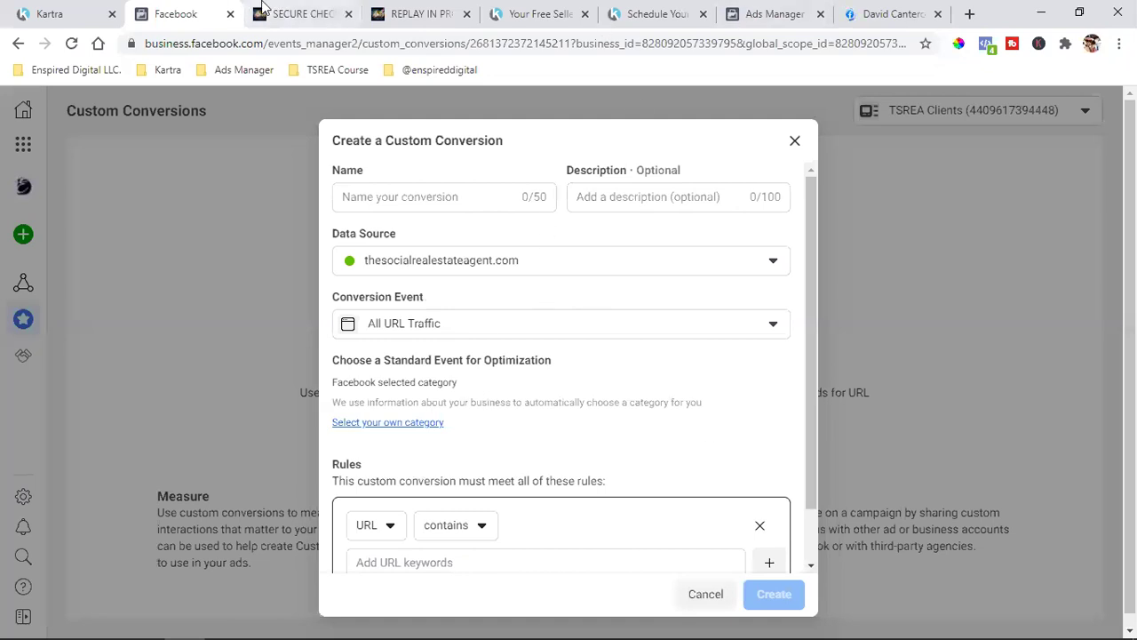
left_click(780, 7)
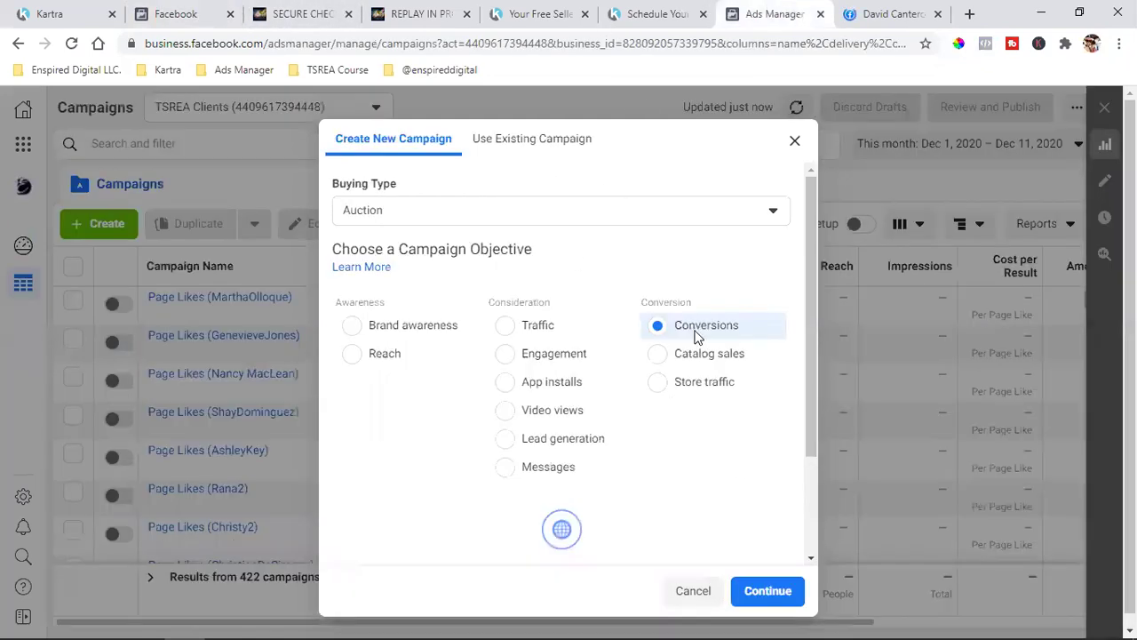
Find the sponsored agency video ad in the Facebook news feed and open its startorscale.com landing page.
left_click(860, 13)
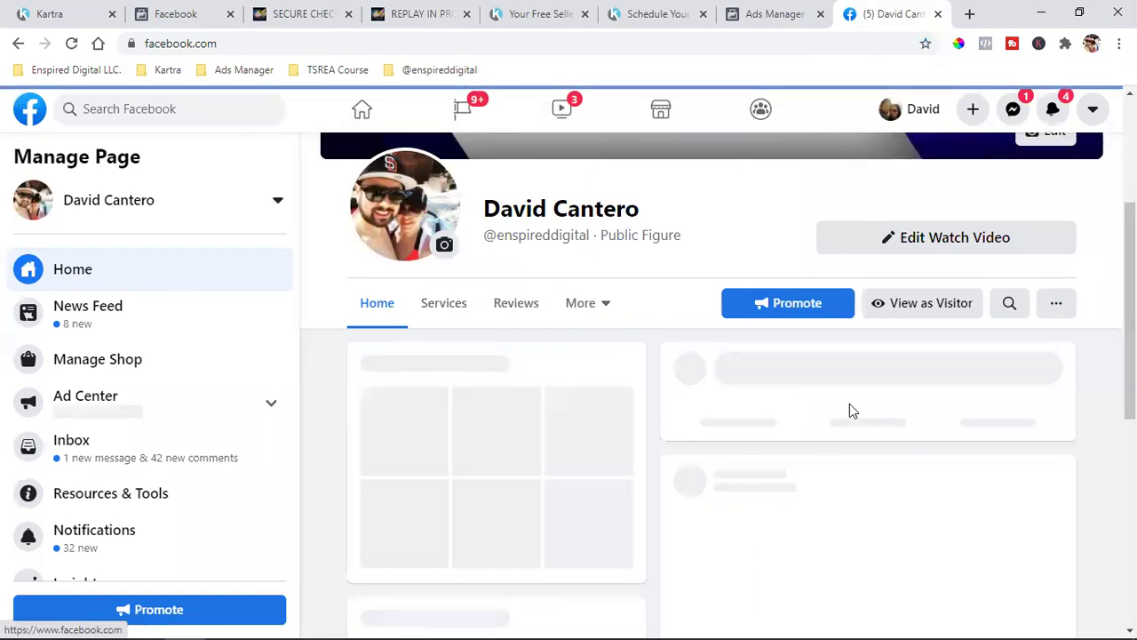
scroll(689, 336, "down", 4)
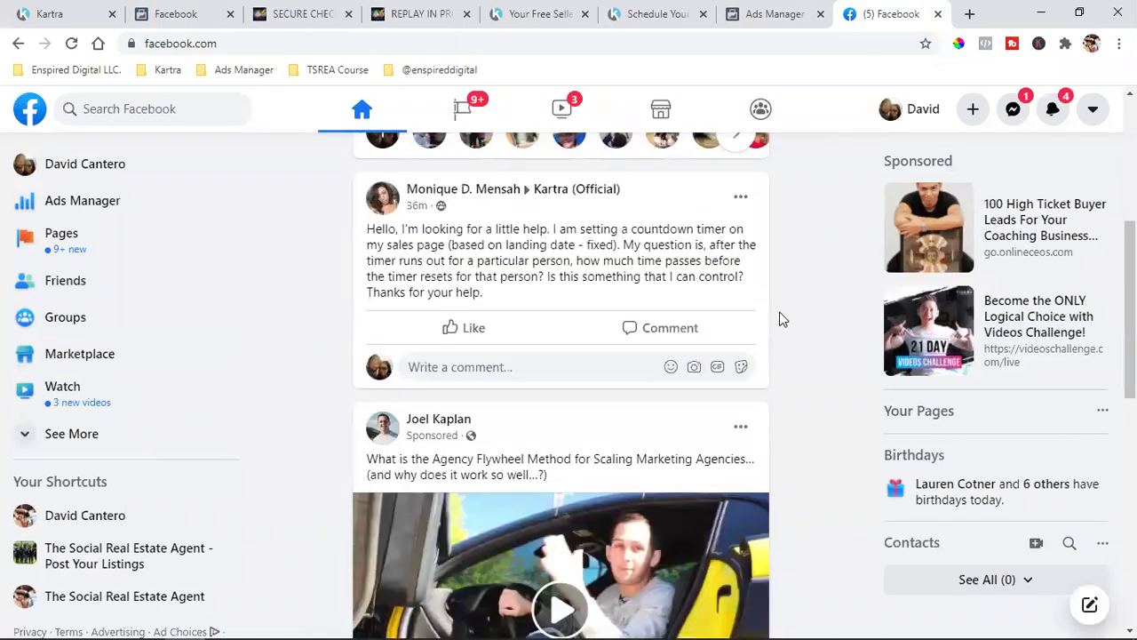
scroll(779, 320, "down", 3)
scroll(773, 322, "up", 1)
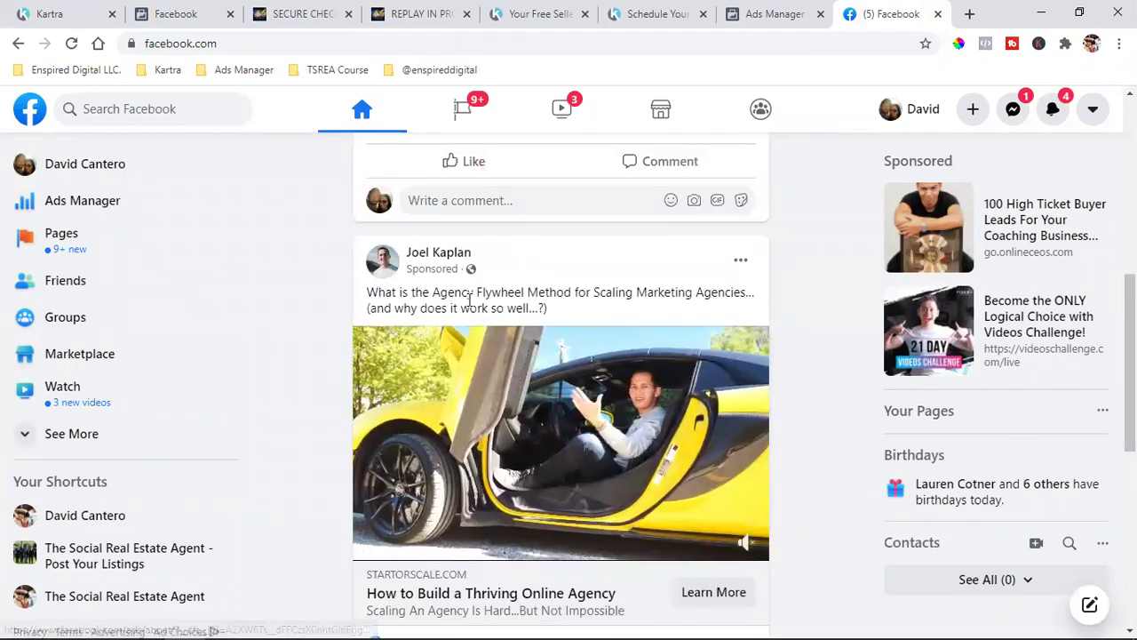
left_click_drag(411, 291, 469, 294)
scroll(533, 333, "down", 1)
scroll(530, 333, "down", 1)
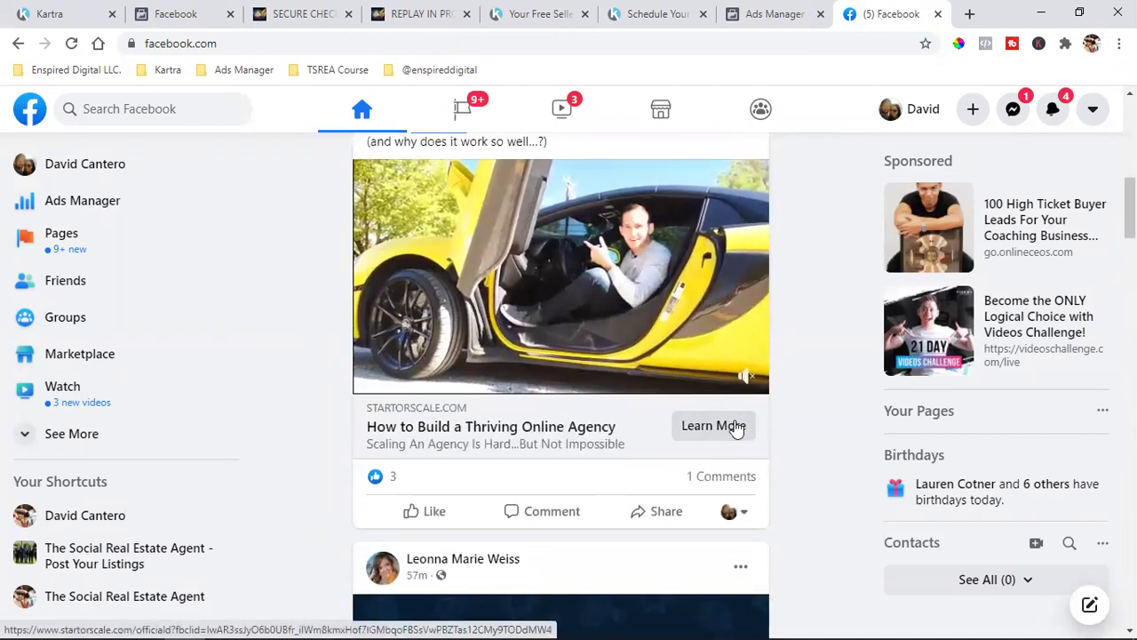
left_click(734, 427)
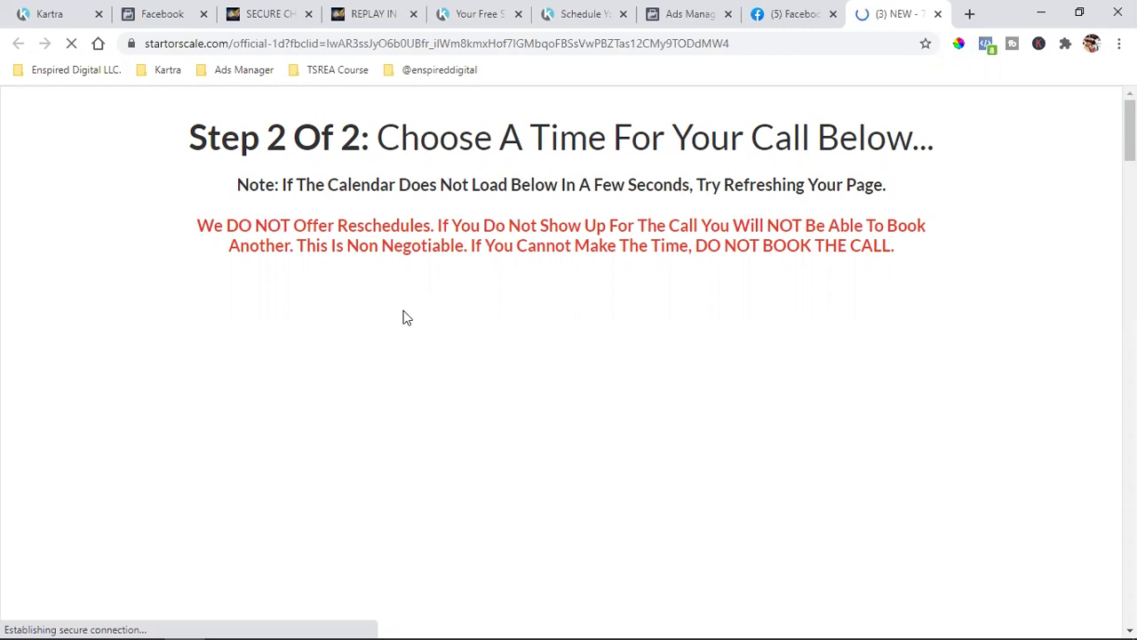
Inspect the startorscale.com page's pixels and events with Facebook Pixel Helper, and compare the page with its ad.
left_click(995, 48)
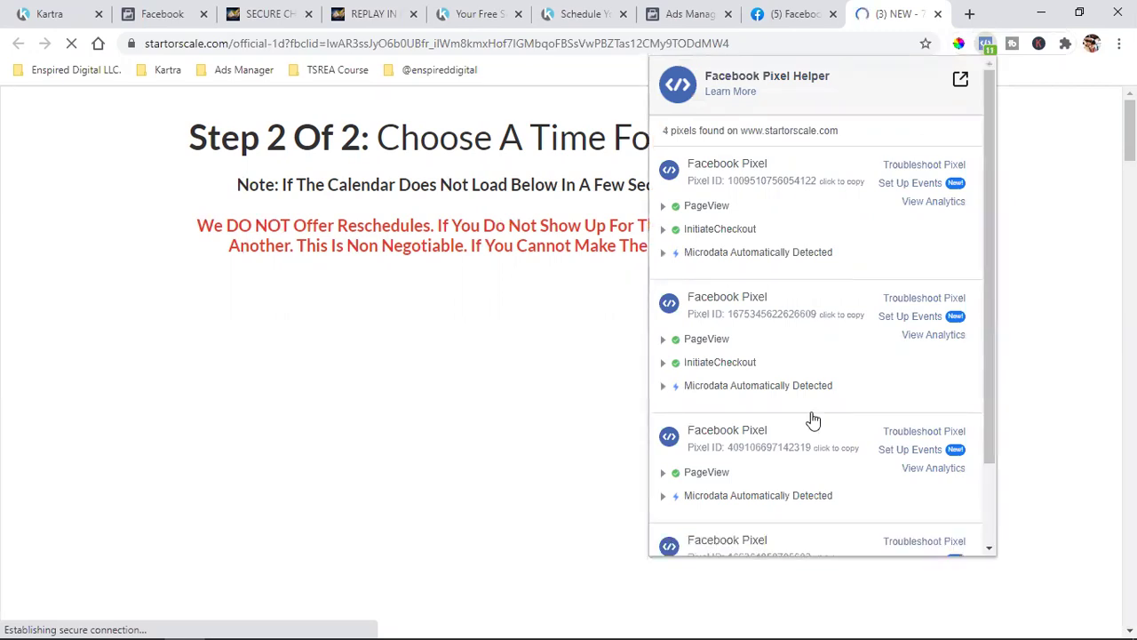
scroll(812, 408, "down", 2)
scroll(760, 233, "up", 2)
scroll(820, 356, "down", 2)
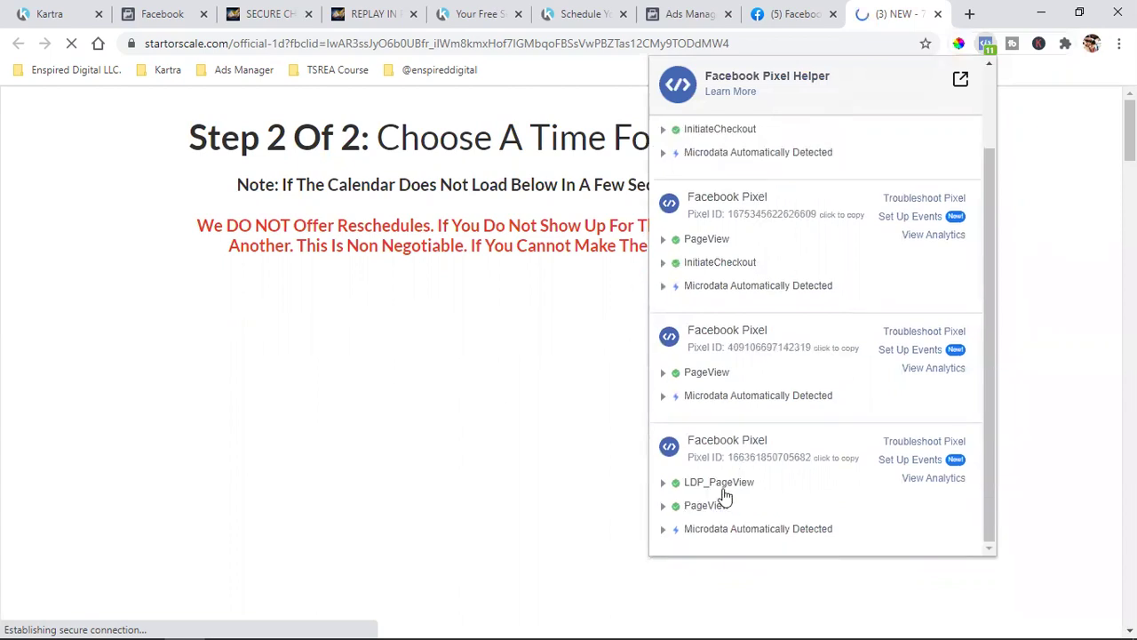
scroll(907, 208, "up", 2)
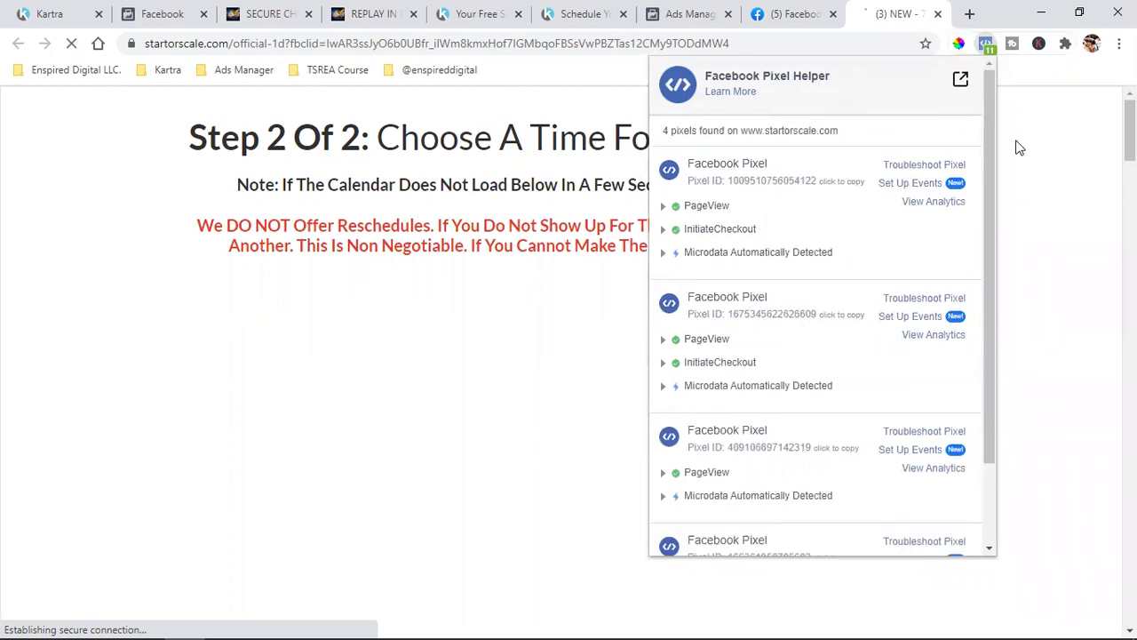
left_click(1068, 121)
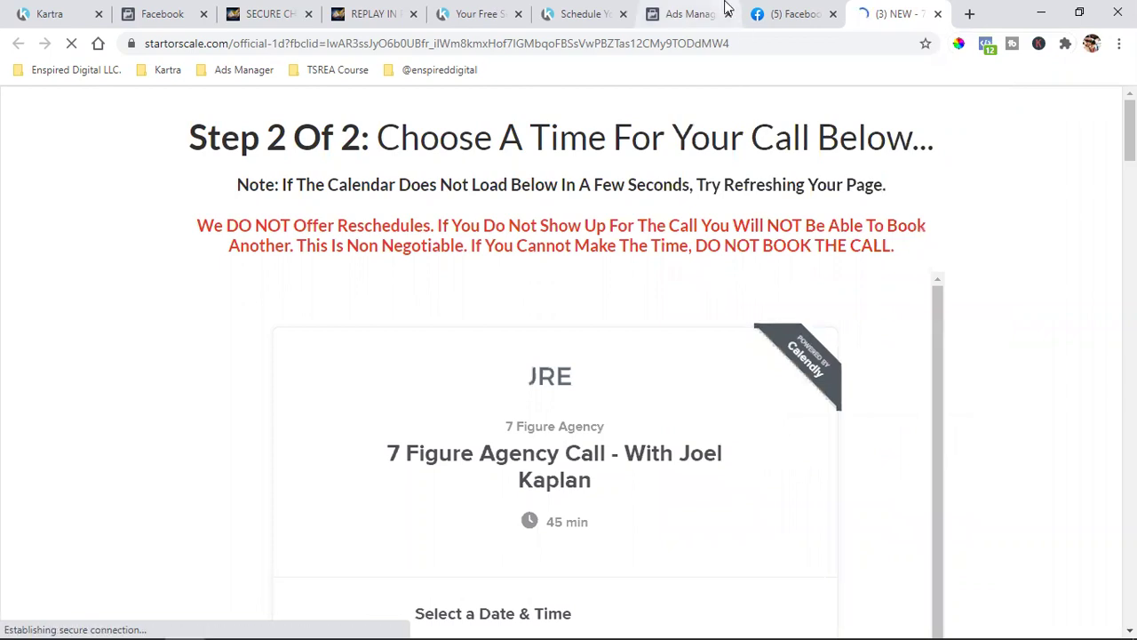
key("ctrl+shift+Tab")
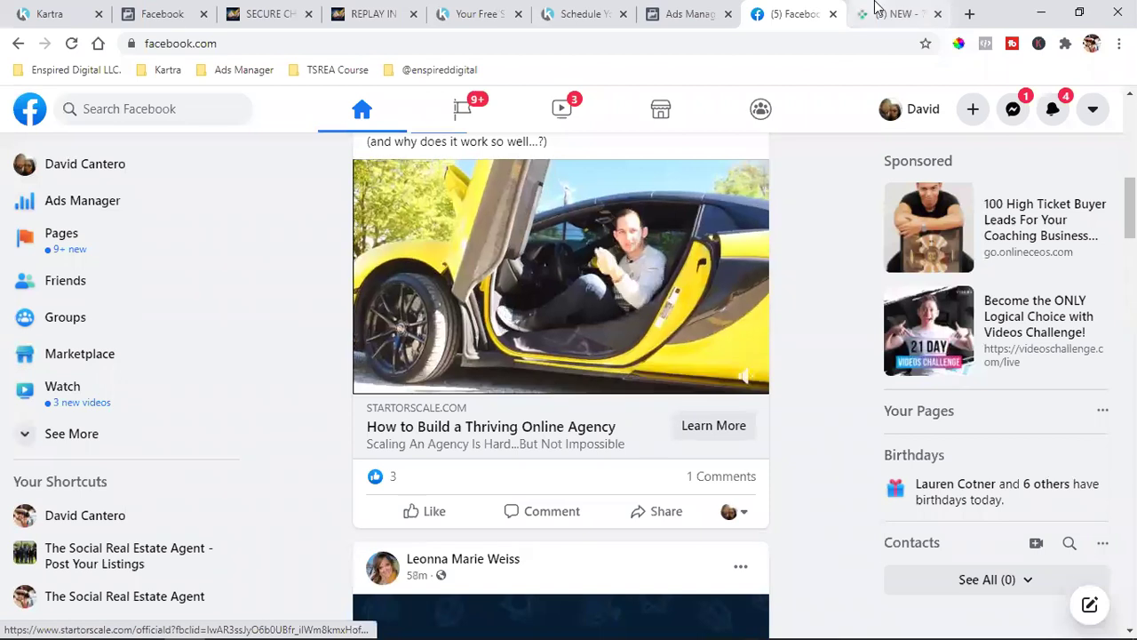
key("ctrl+Tab")
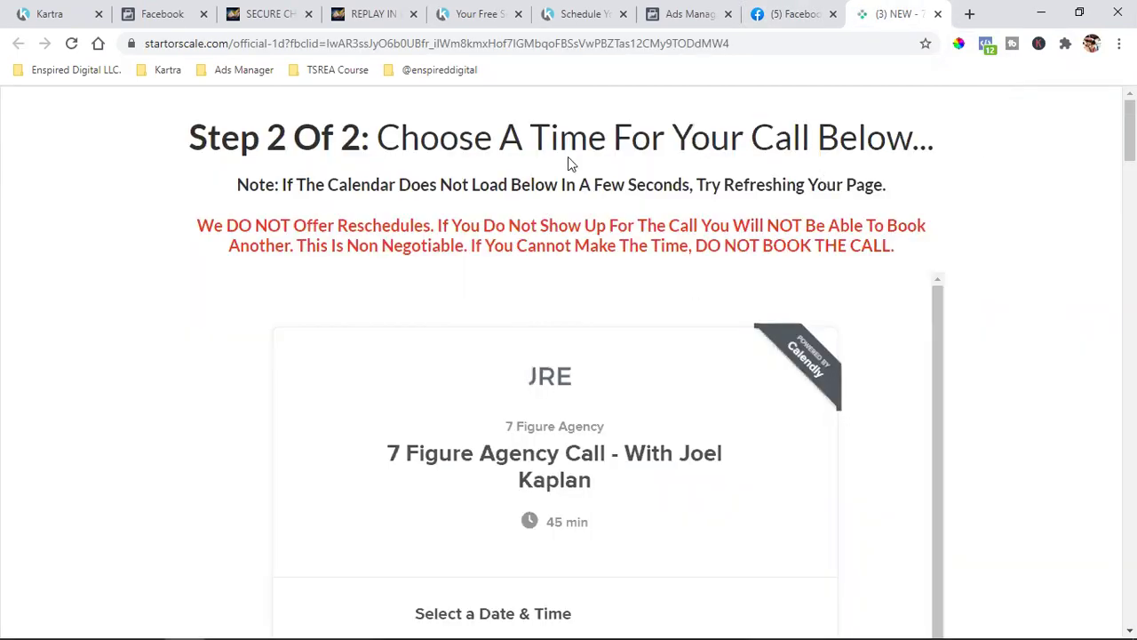
Examine the startorscale.com call-booking page, including its booking notes and the December 2020 calendar.
scroll(554, 206, "down", 3)
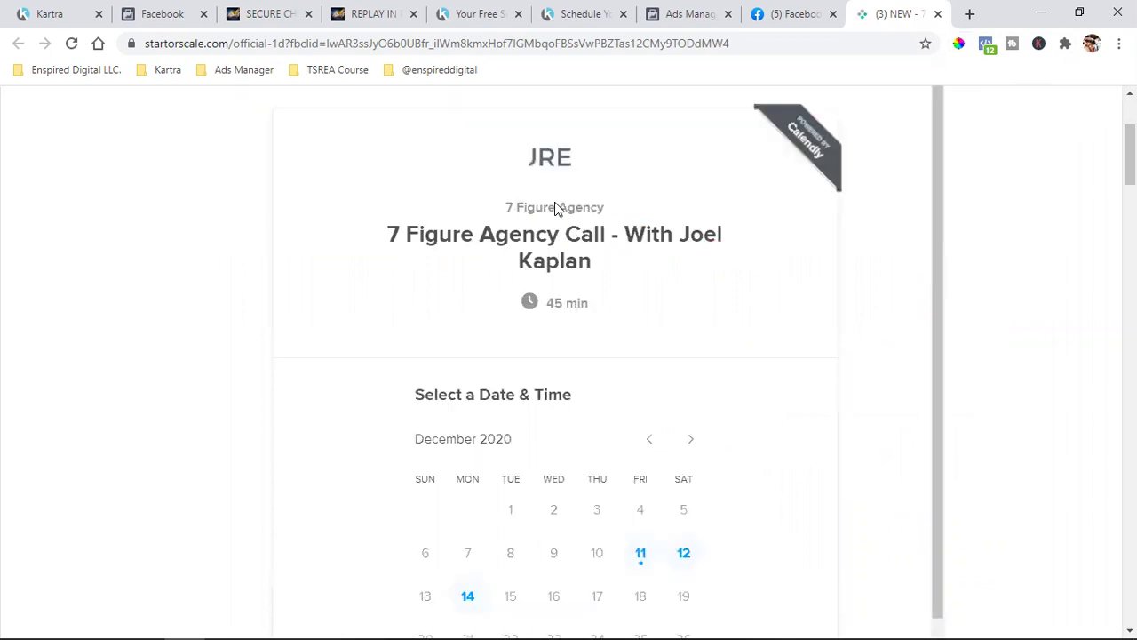
scroll(665, 432, "down", 1)
scroll(636, 389, "down", 1)
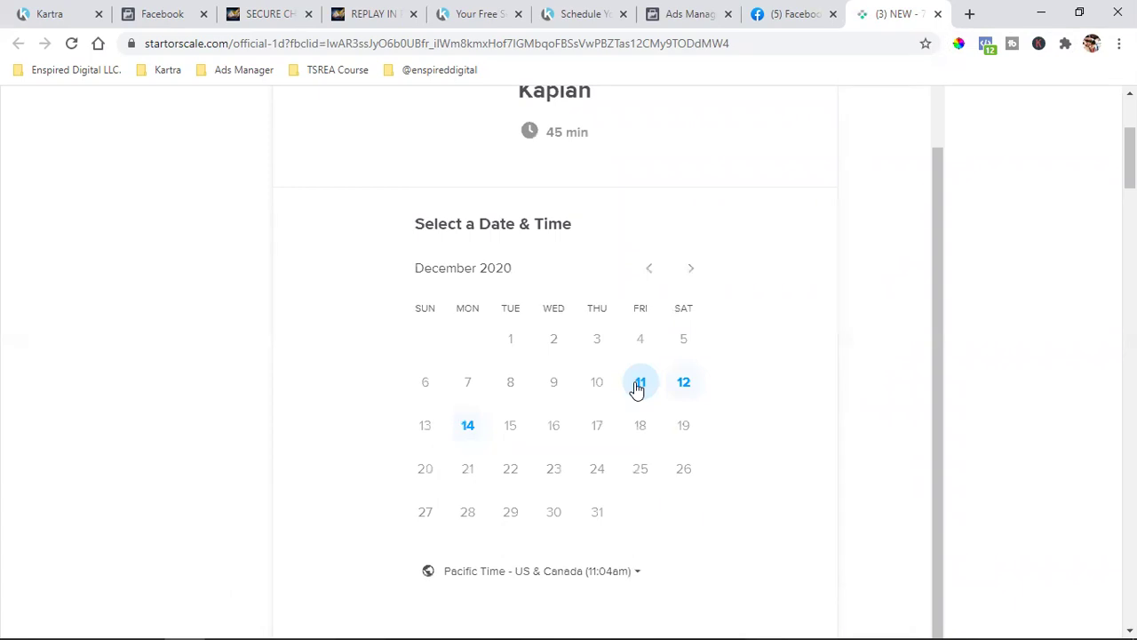
scroll(794, 401, "up", 4)
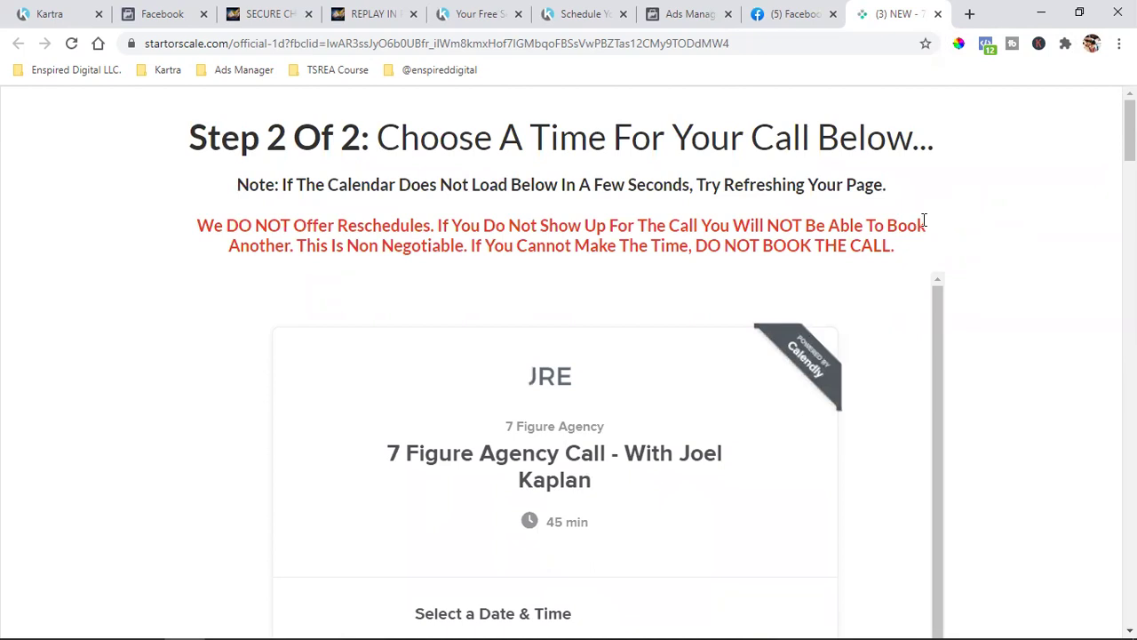
Compare the free seller guide landing page with its thank-you page and the sponsored Facebook ad, and open the guide's opt-in form.
left_click(503, 7)
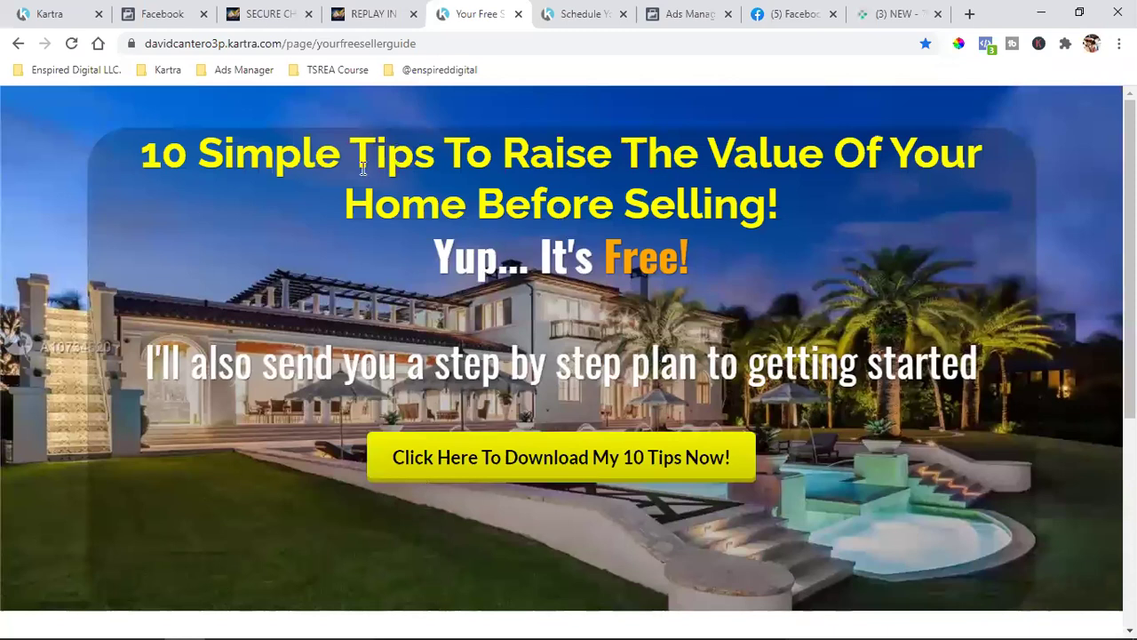
left_click_drag(351, 158, 653, 284)
left_click(603, 143)
left_click(568, 9)
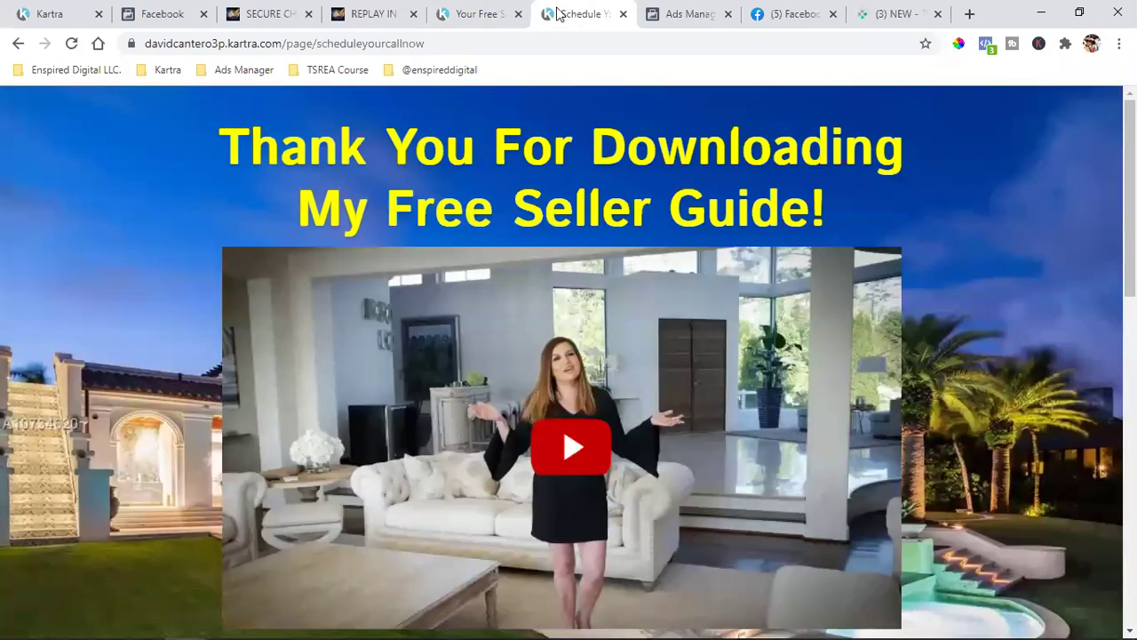
left_click(481, 11)
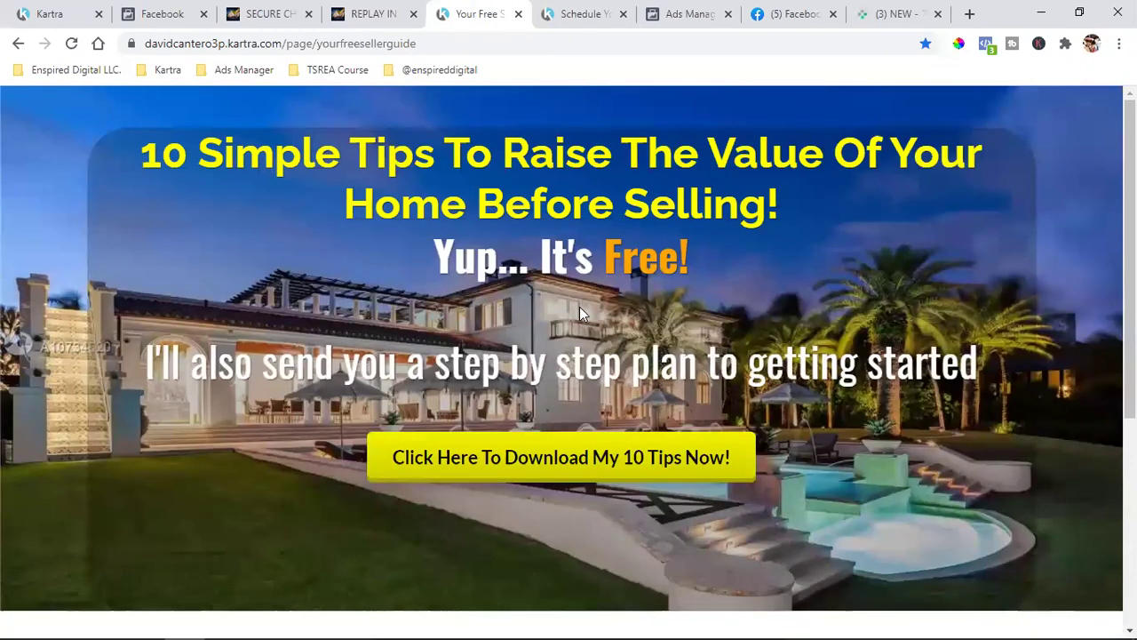
left_click(787, 11)
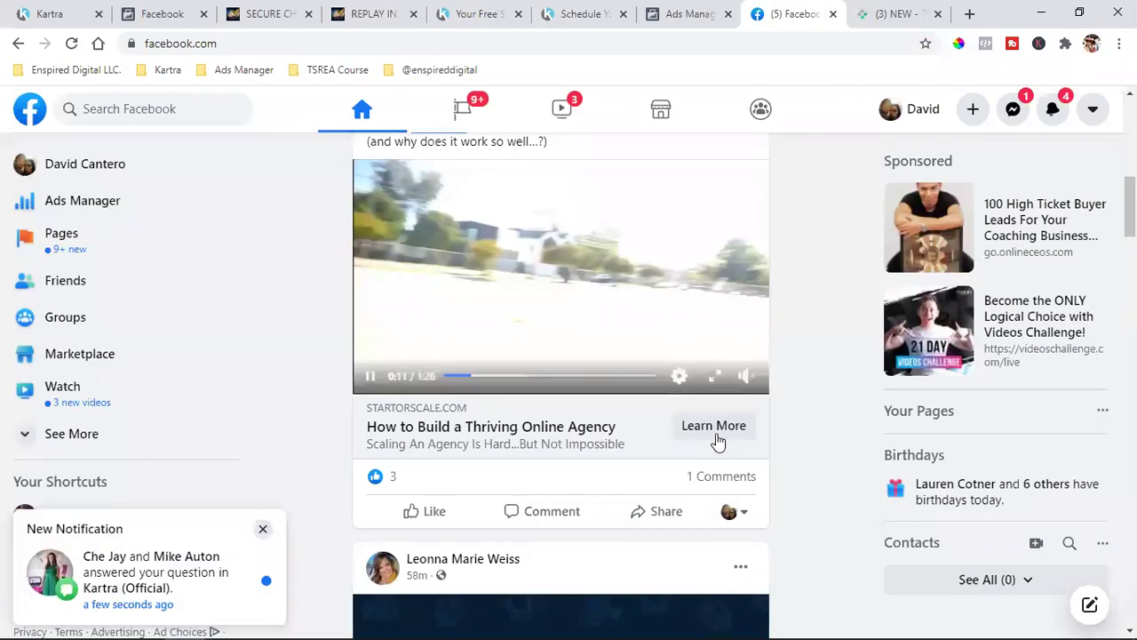
left_click(470, 11)
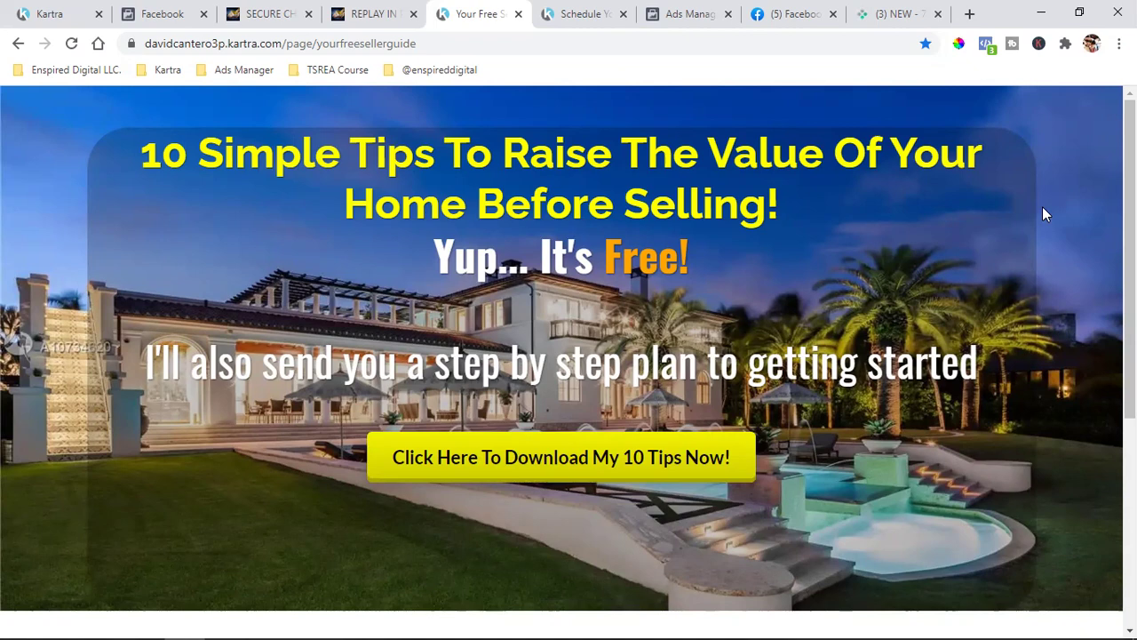
left_click(516, 460)
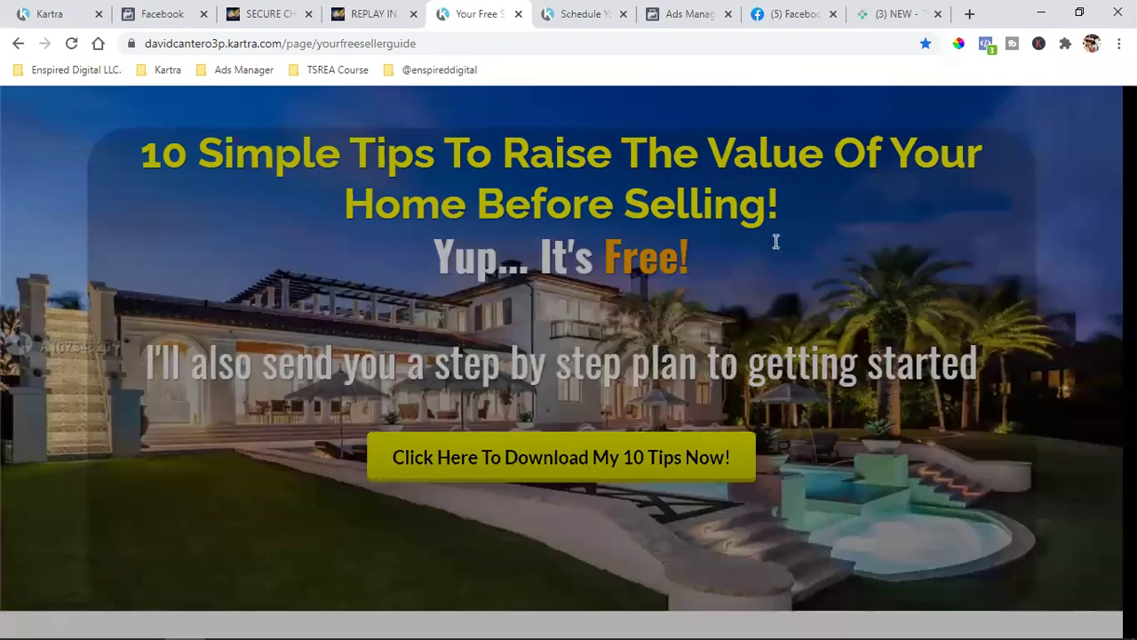
key("ctrl+Tab")
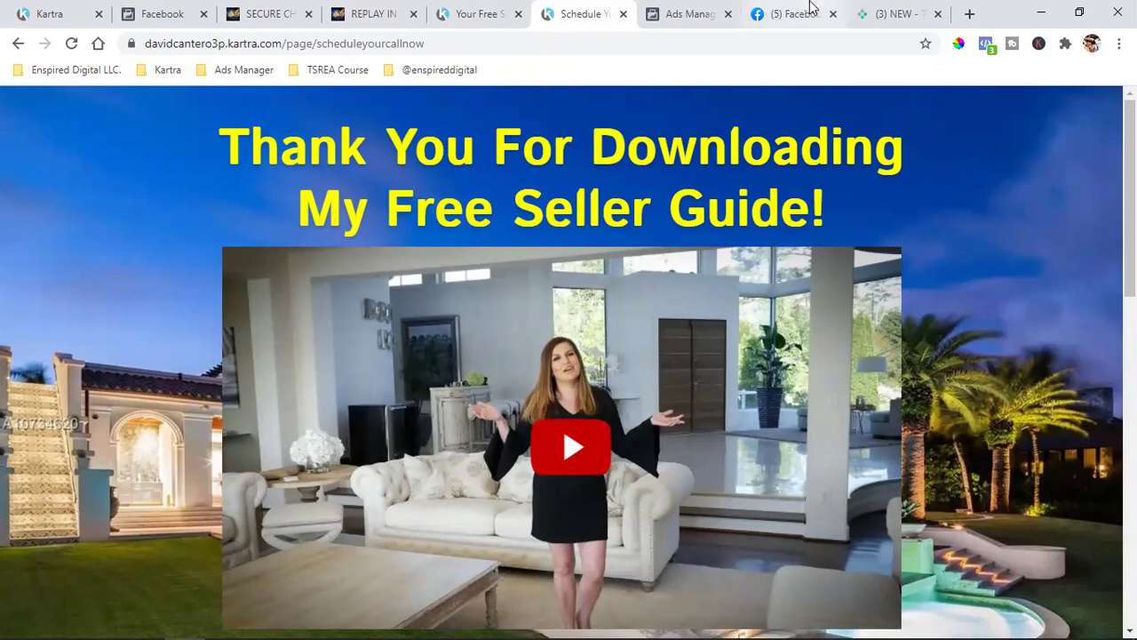
left_click(300, 44)
left_click_drag(182, 44, 240, 44)
left_click_drag(385, 49, 638, 180)
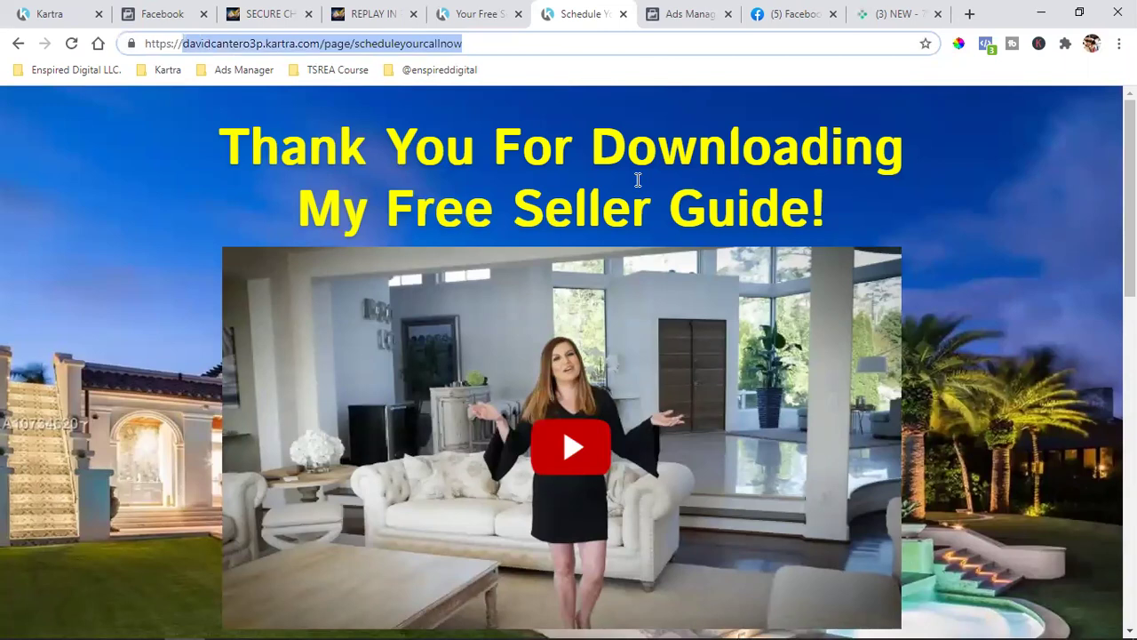
left_click(462, 13)
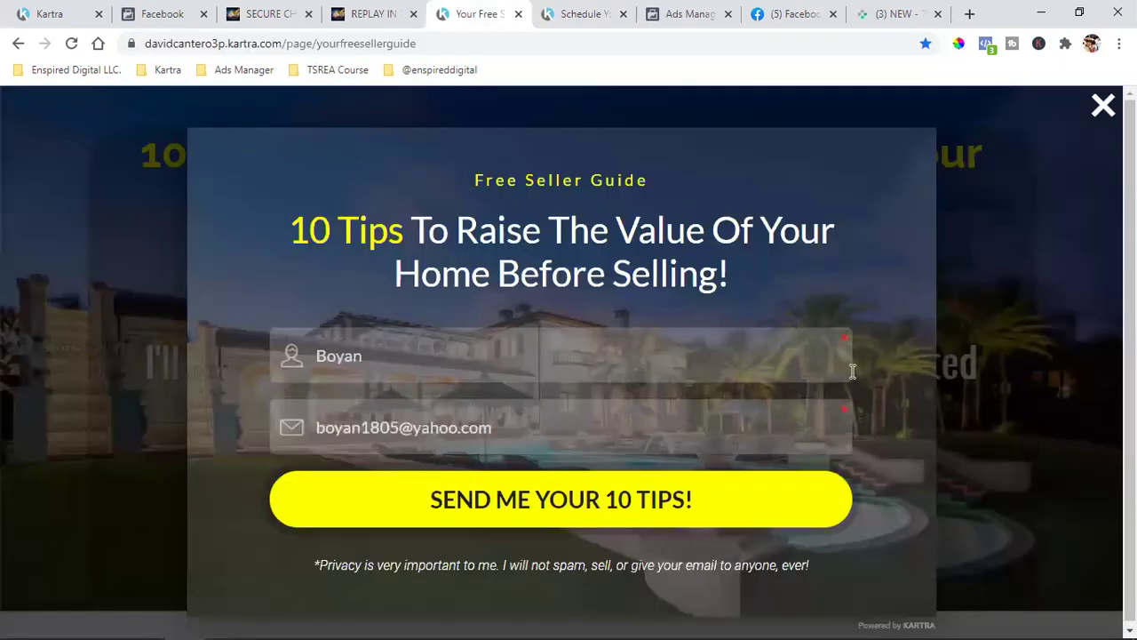
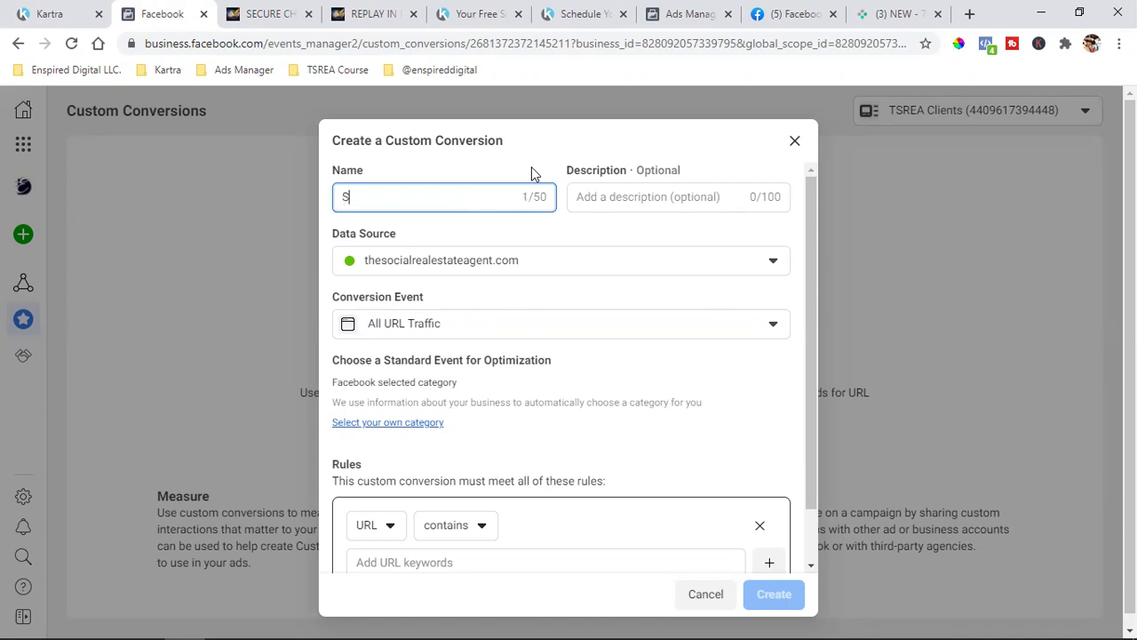
Name the new custom conversion Seller Guide Leads and choose Lead as its standard event for optimization.
type("Guide Leads")
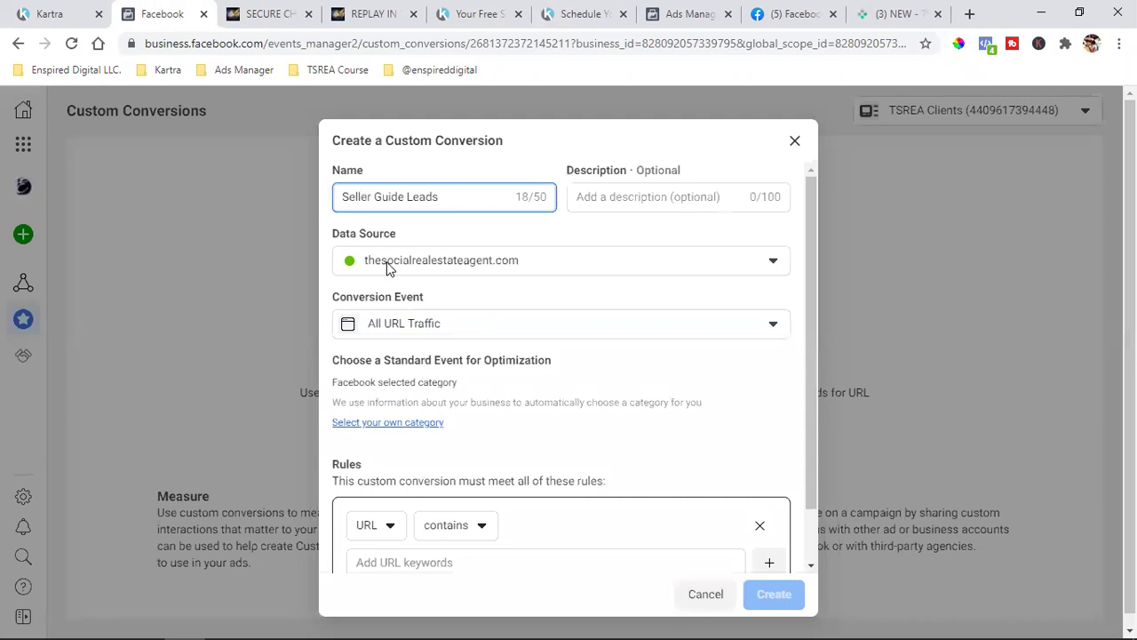
left_click(388, 424)
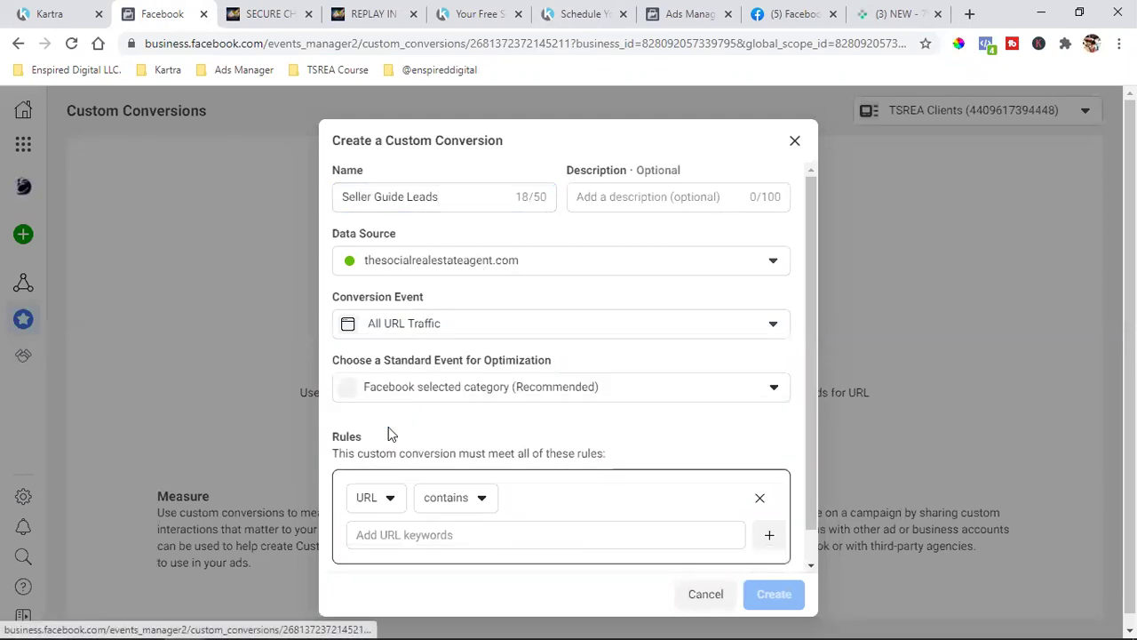
left_click(589, 391)
scroll(589, 388, "down", 1)
scroll(555, 475, "down", 2)
scroll(555, 477, "down", 2)
scroll(555, 477, "up", 4)
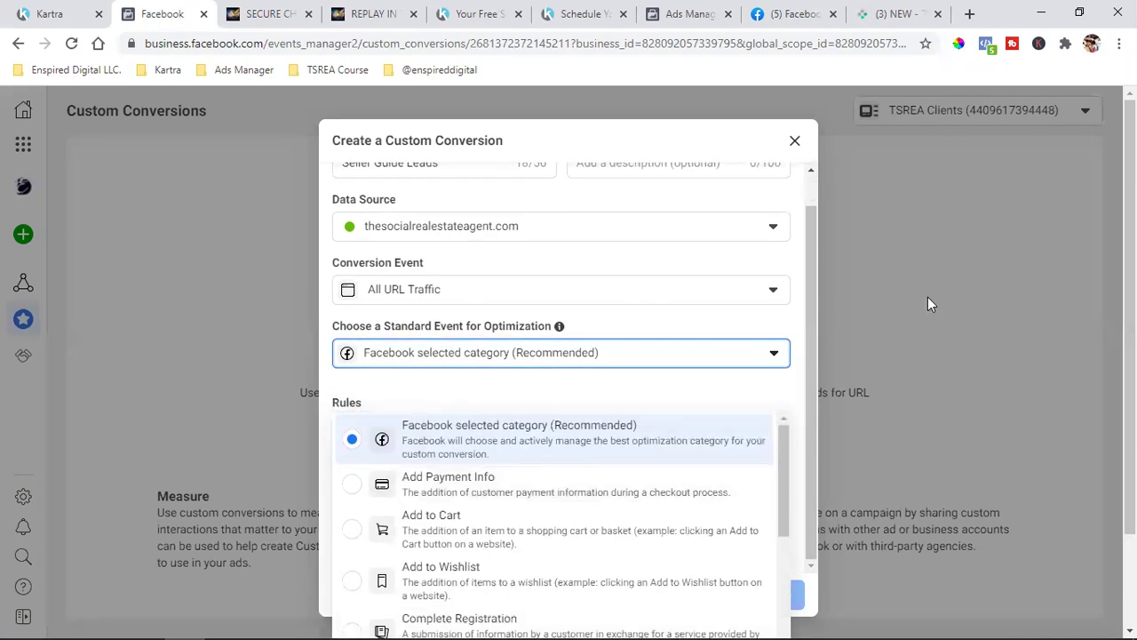
scroll(937, 297, "down", 1)
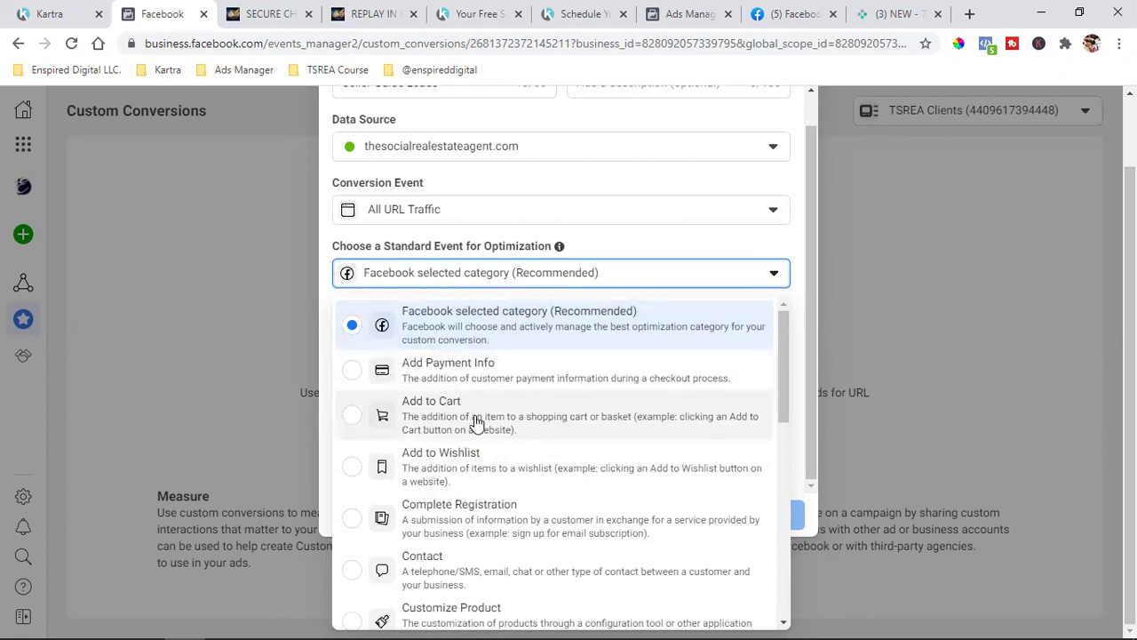
scroll(533, 424, "down", 1)
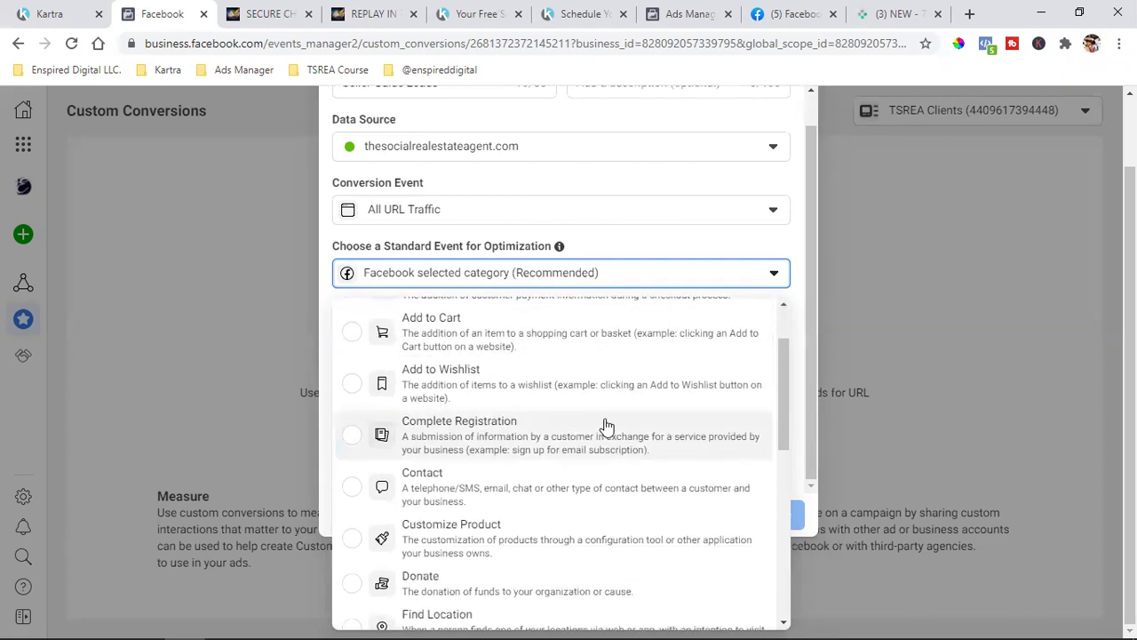
scroll(604, 426, "down", 2)
scroll(511, 471, "down", 1)
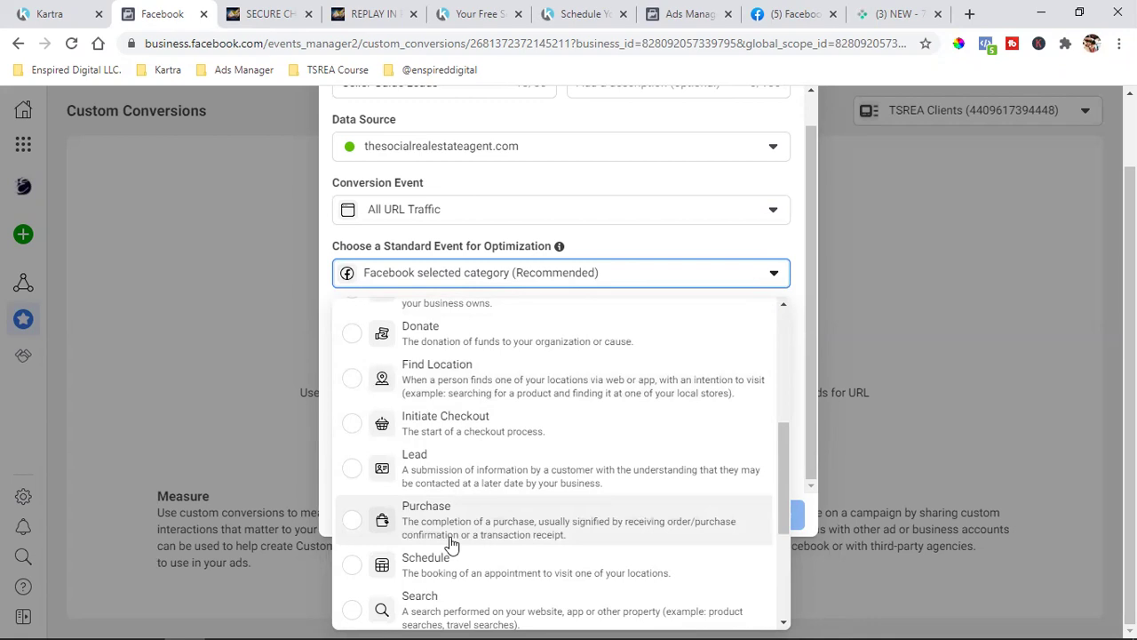
left_click(497, 475)
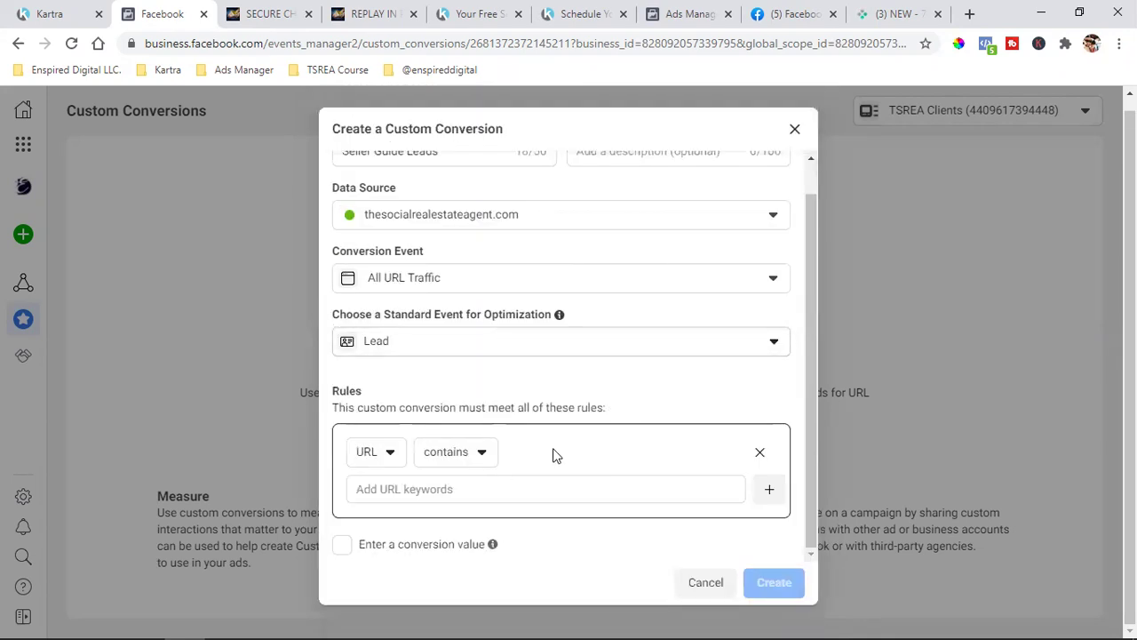
Set the rule to URL contains the scheduleyourcallnow thank-you page's address, and create the custom conversion.
left_click(441, 489)
right_click(440, 493)
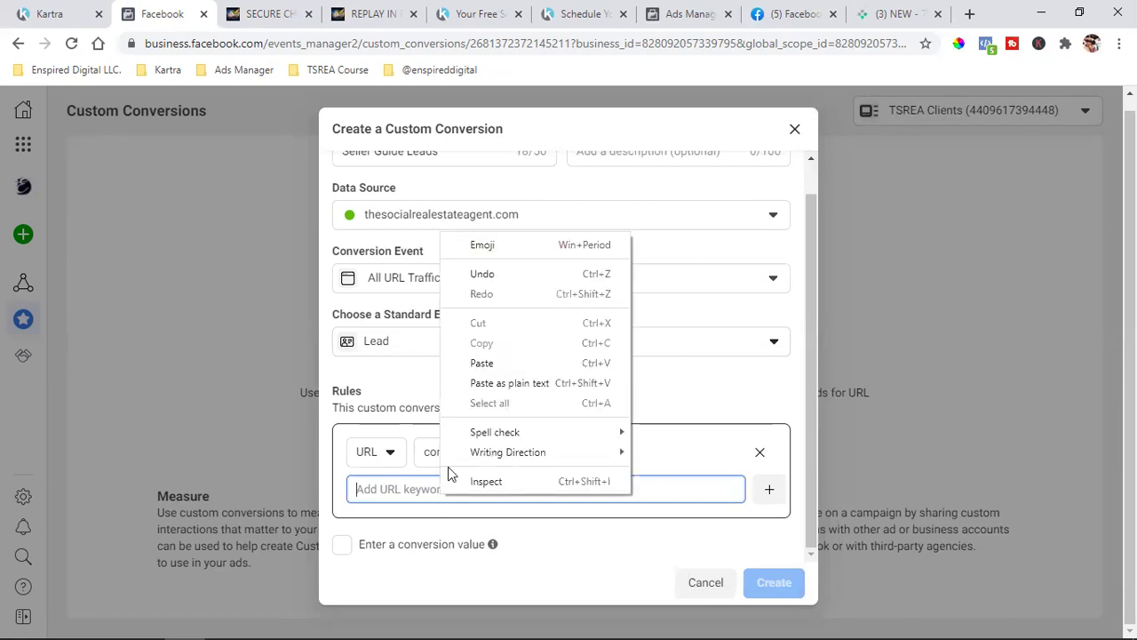
left_click(503, 362)
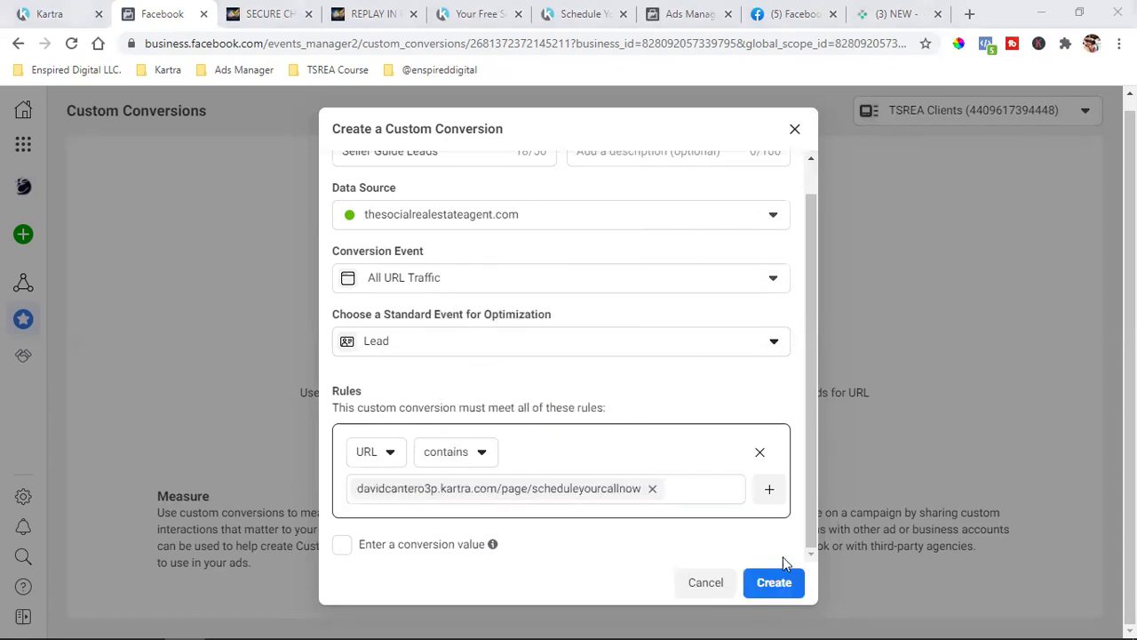
left_click(785, 594)
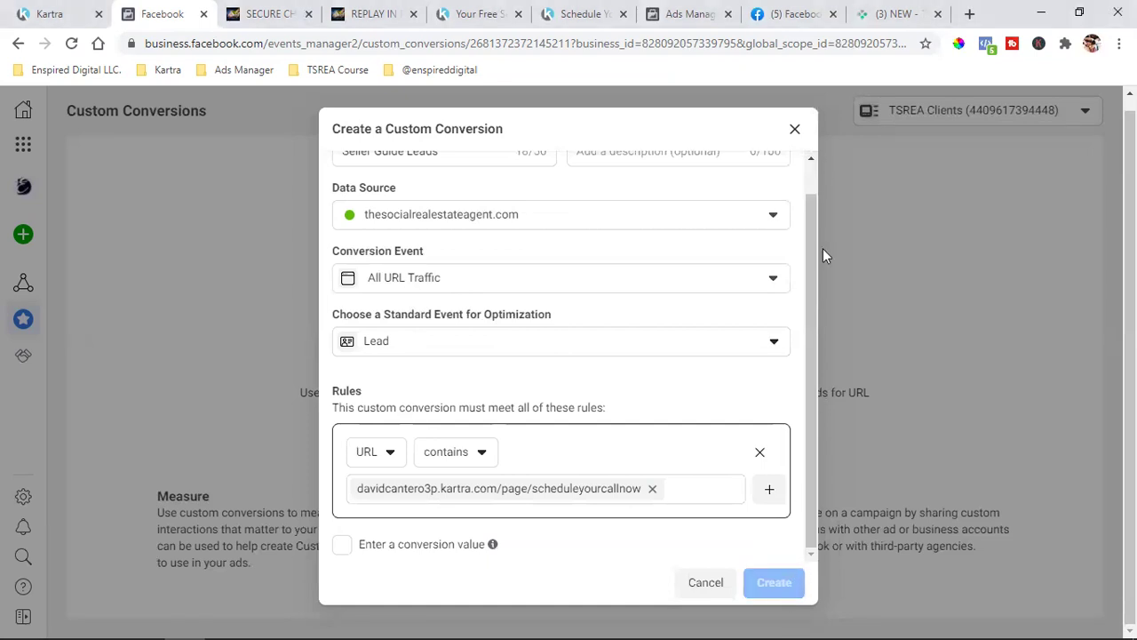
left_click(777, 377)
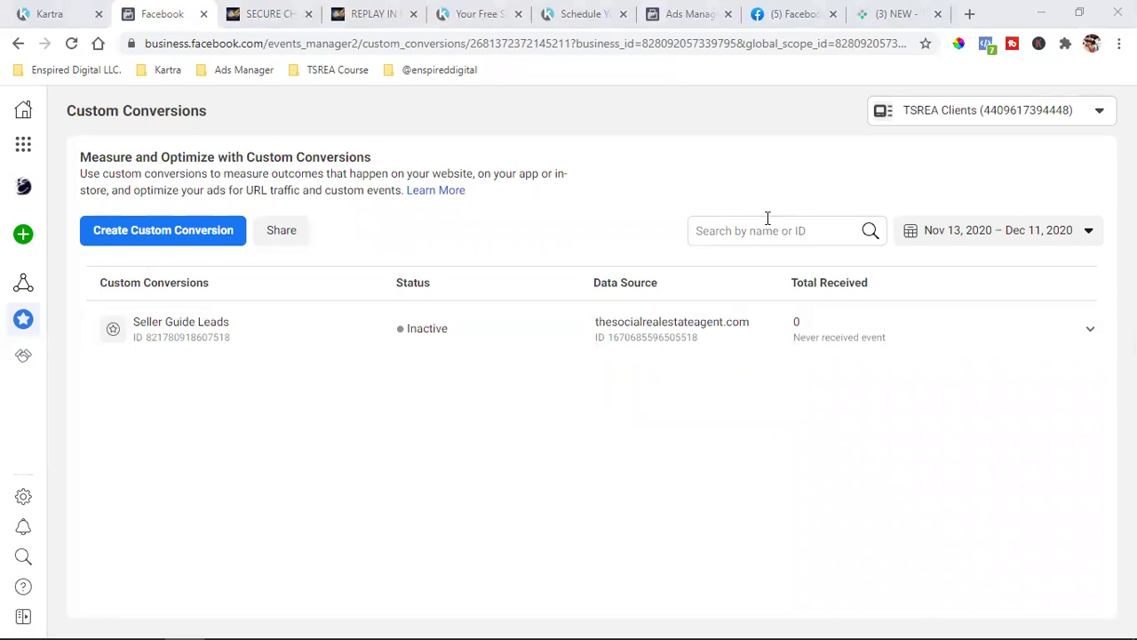
Close the startorscale.com page and load the scheduleyourcallnow thank-you page in a new tab.
left_click(937, 13)
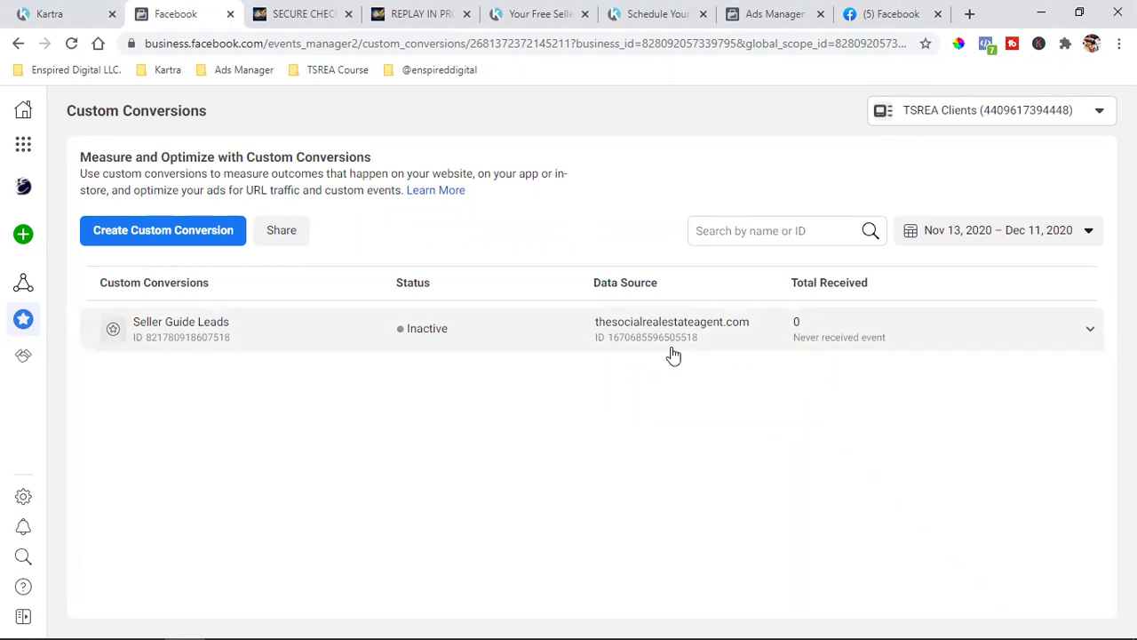
left_click(971, 16)
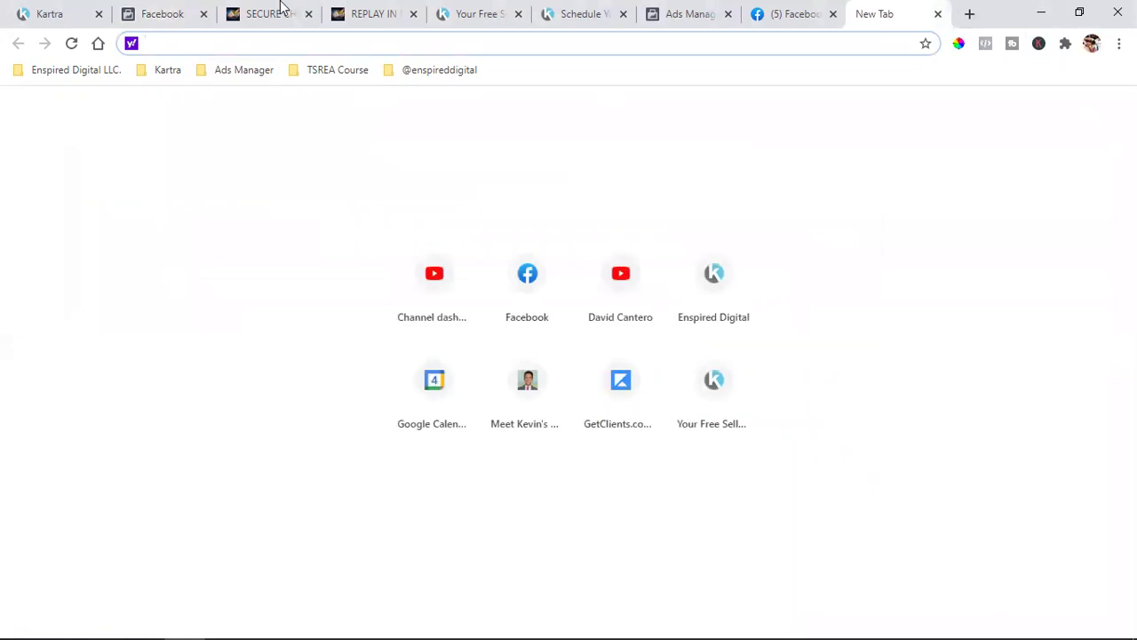
type("davidcantero3p.kartra.com/page/scheduleyourcallnow")
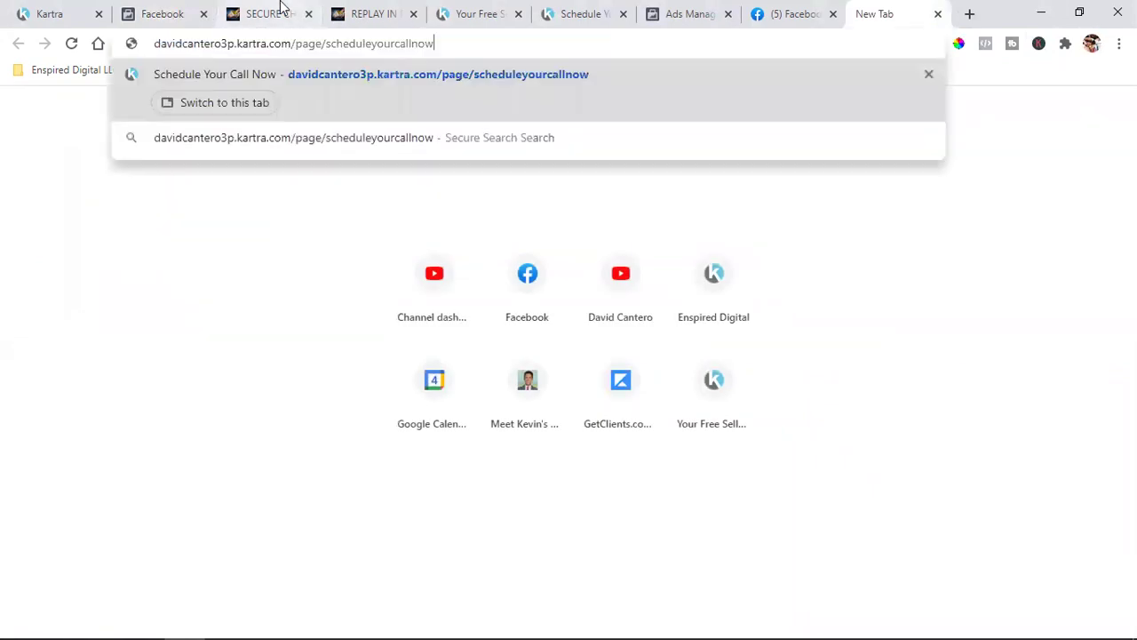
key("Return")
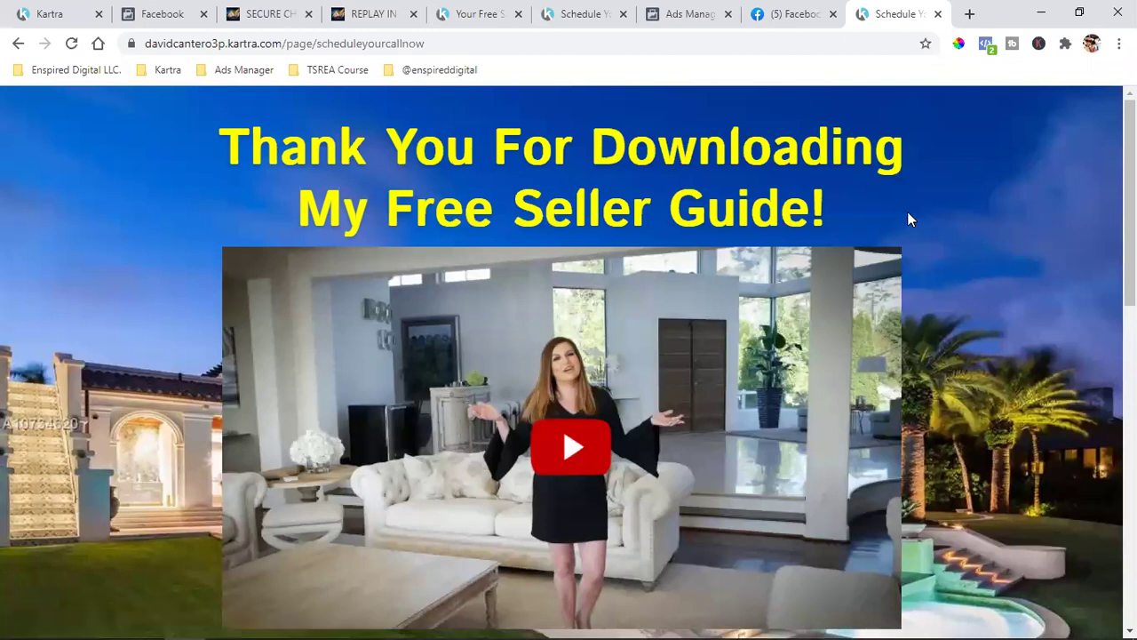
Inspect the thank-you page's pixel events with Facebook Pixel Helper before and after reloading the page.
left_click(986, 44)
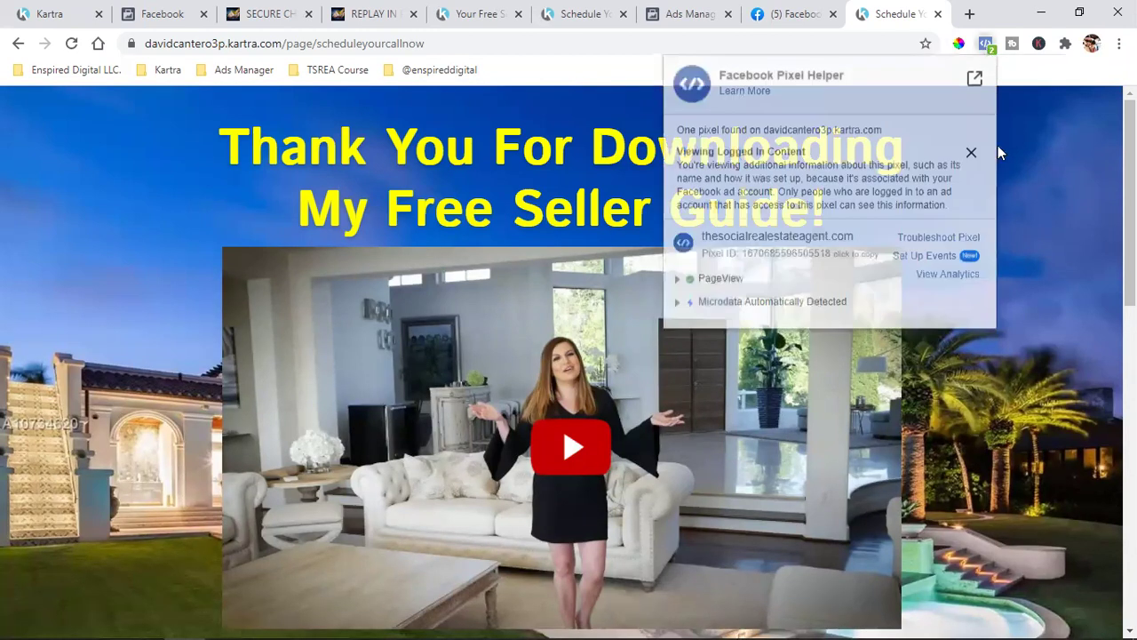
left_click(72, 45)
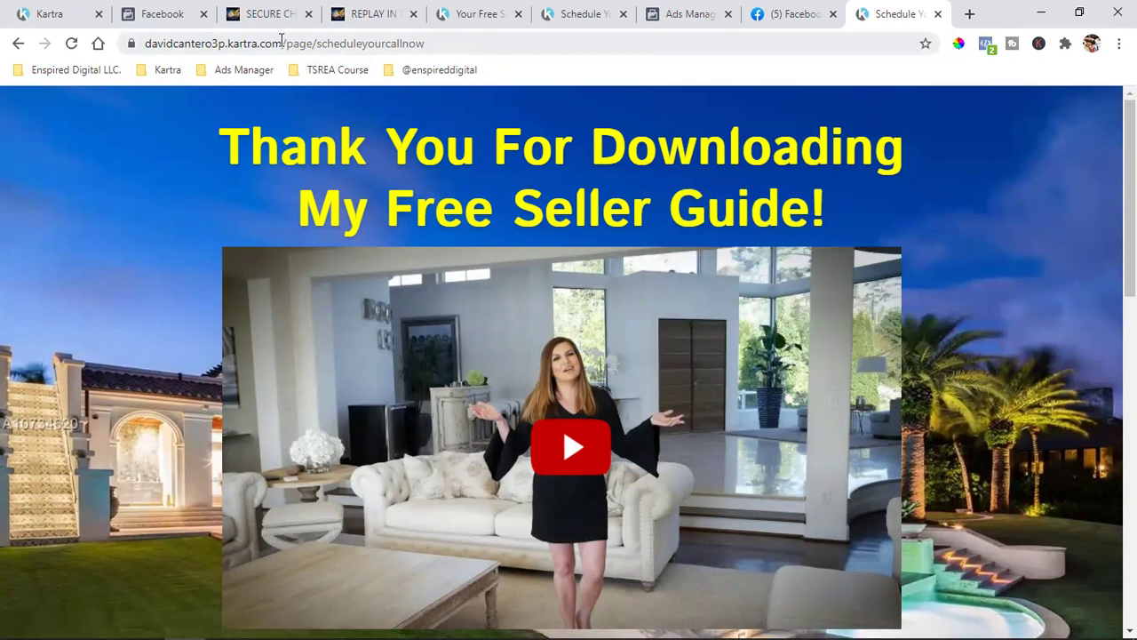
left_click(986, 45)
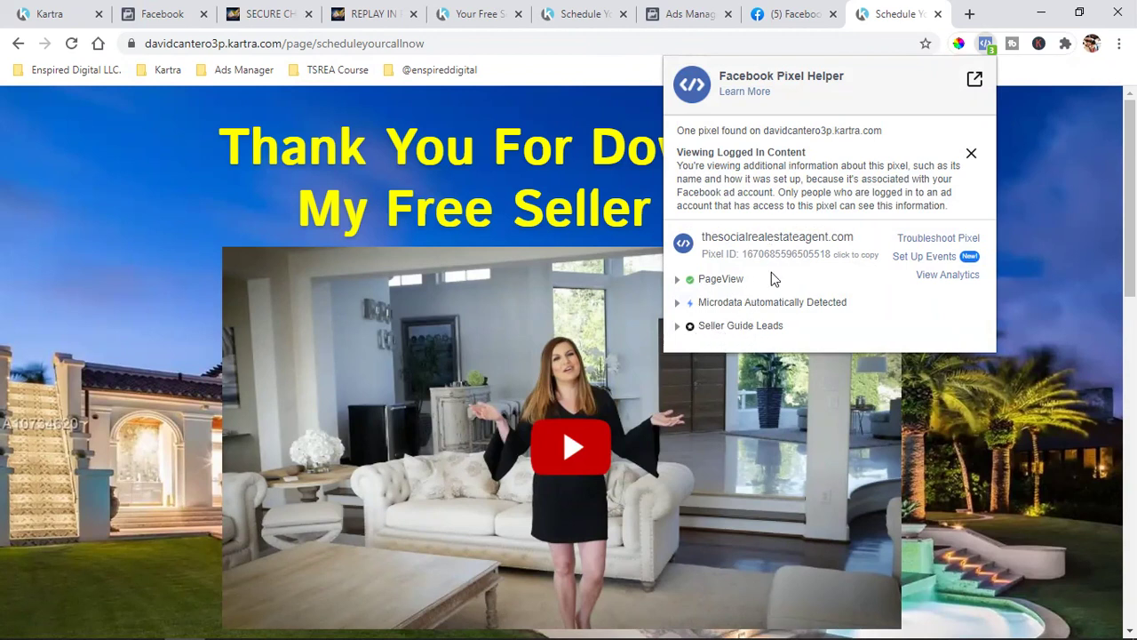
left_click(1040, 170)
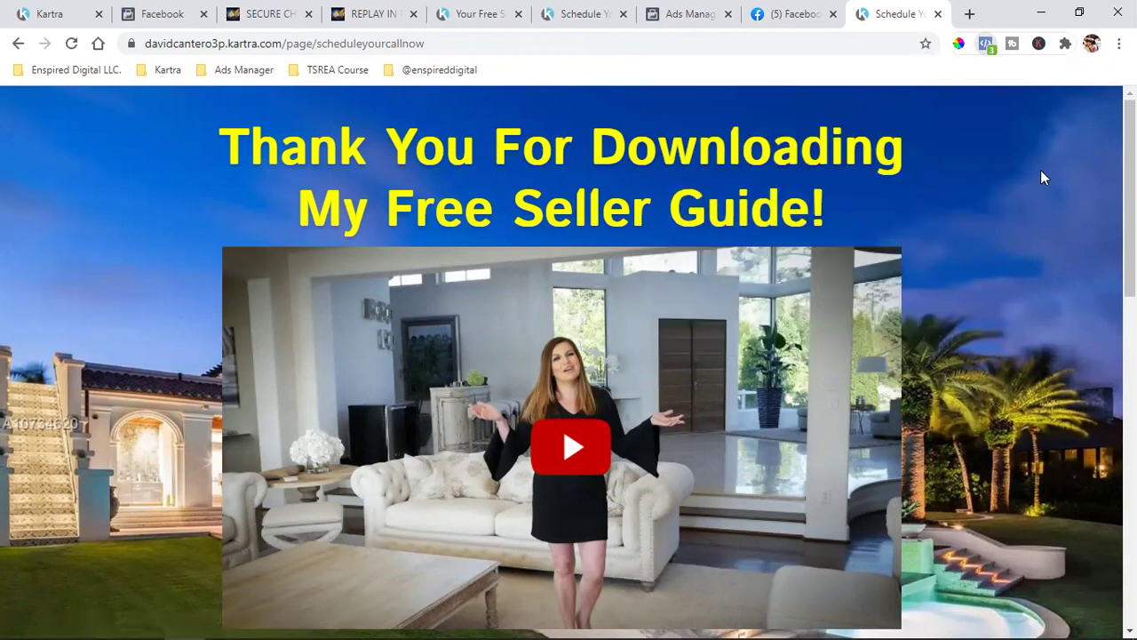
Refresh the custom conversions list to check the status of Seller Guide Leads, and return to the new campaign's objective selection.
left_click(153, 12)
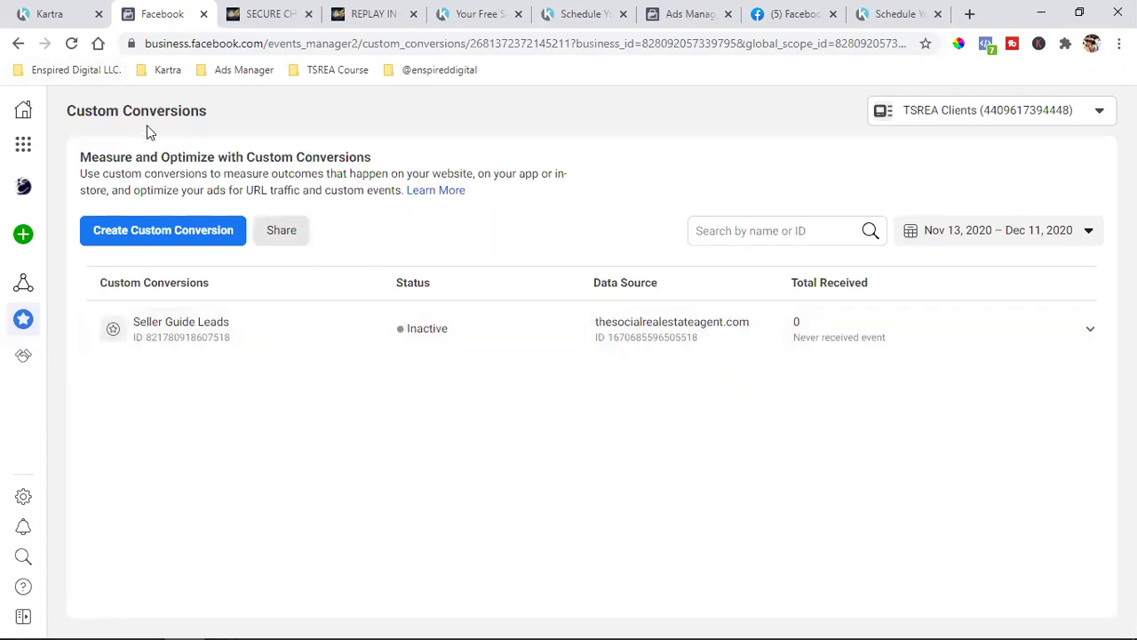
left_click(71, 46)
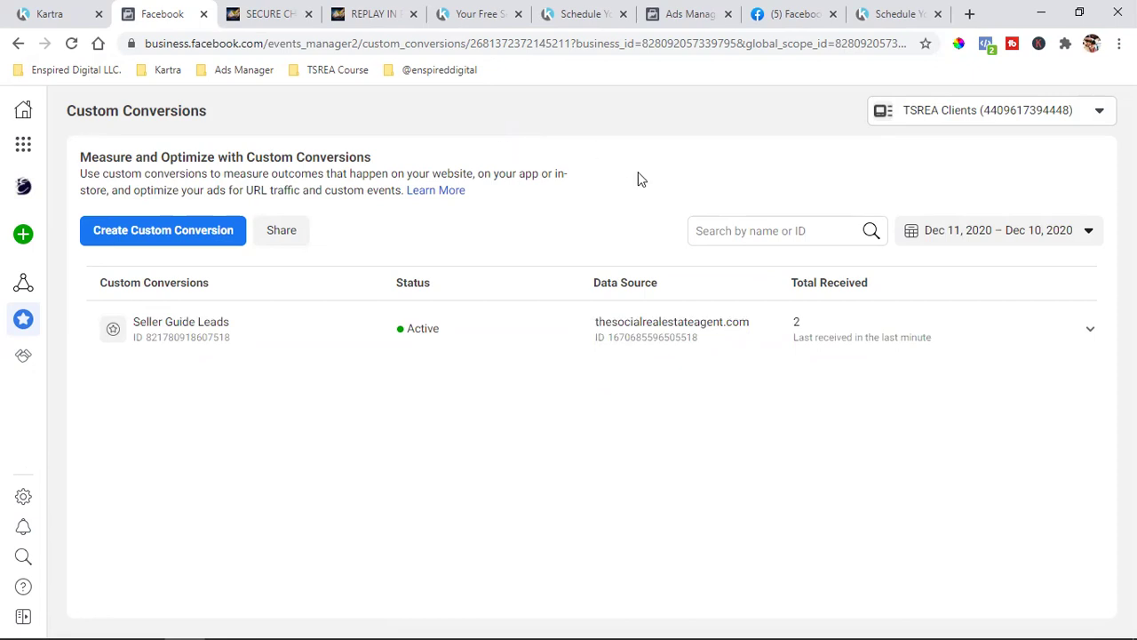
left_click(684, 11)
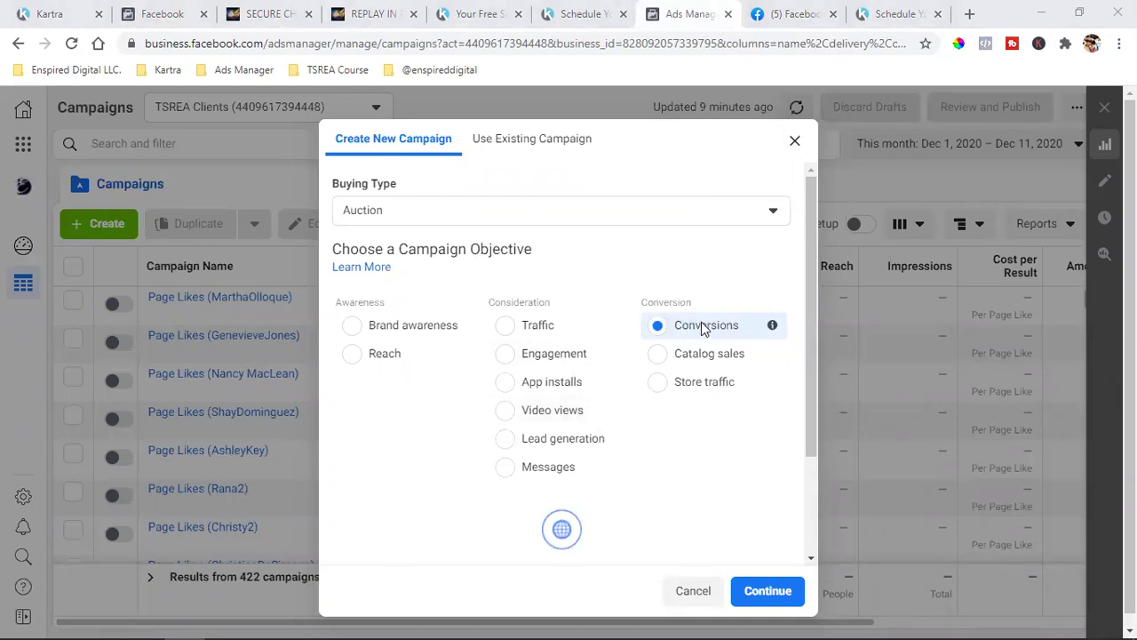
Create the campaign draft with the Conversions objective, and continue past its budget settings to the new ad set.
left_click(759, 602)
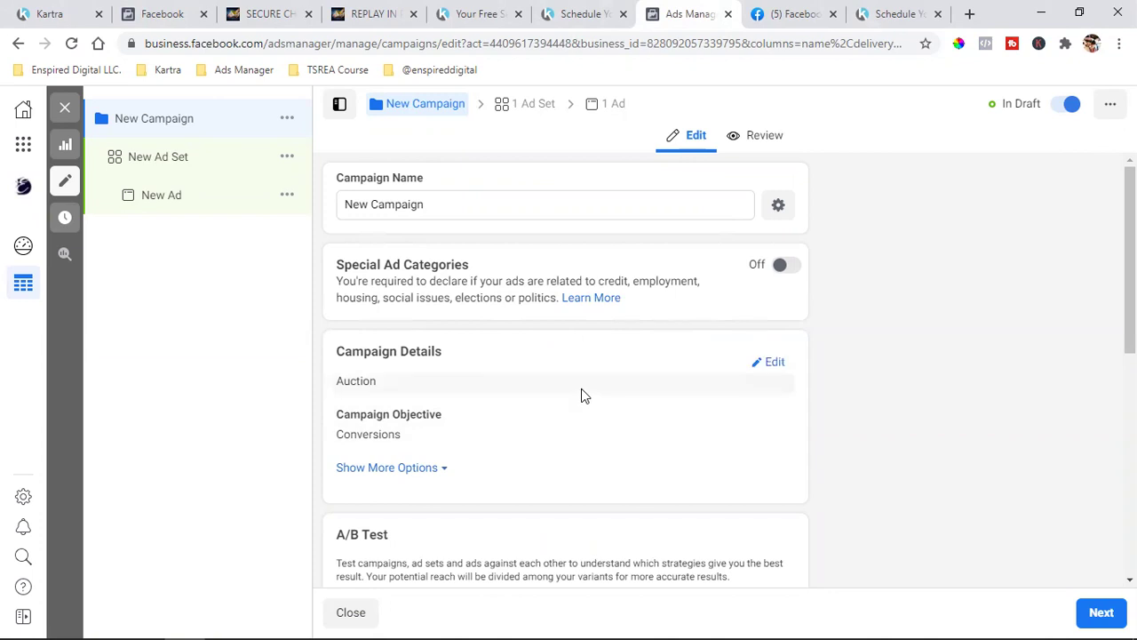
scroll(581, 391, "down", 5)
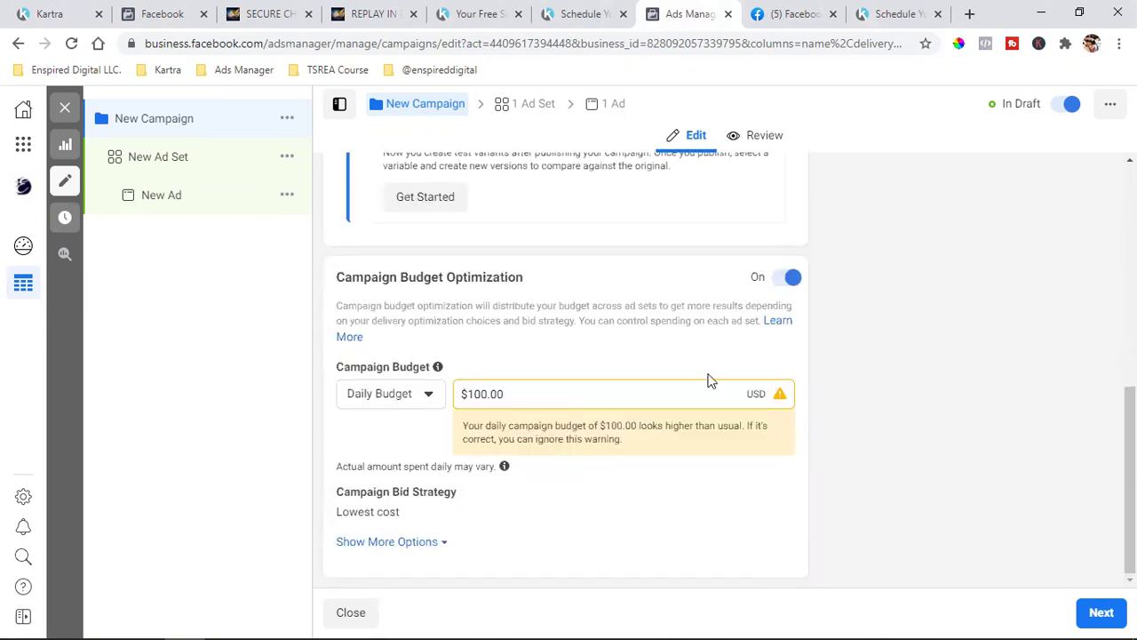
left_click(1098, 612)
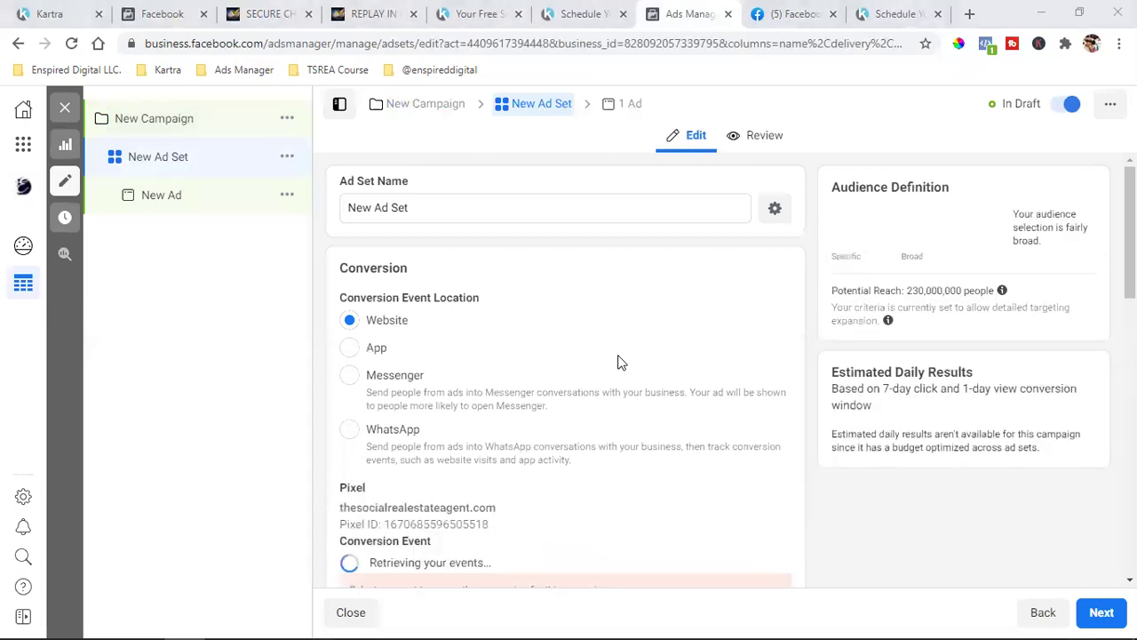
Set the ad set's website conversion event to the active Seller Guide Leads custom conversion.
scroll(626, 360, "down", 2)
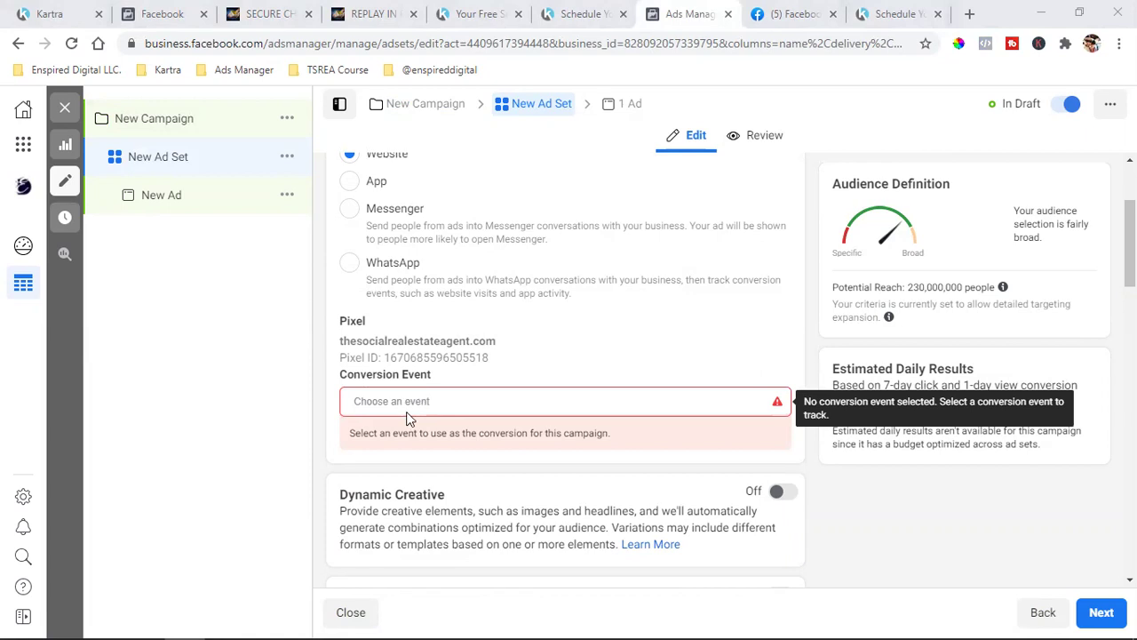
left_click(451, 401)
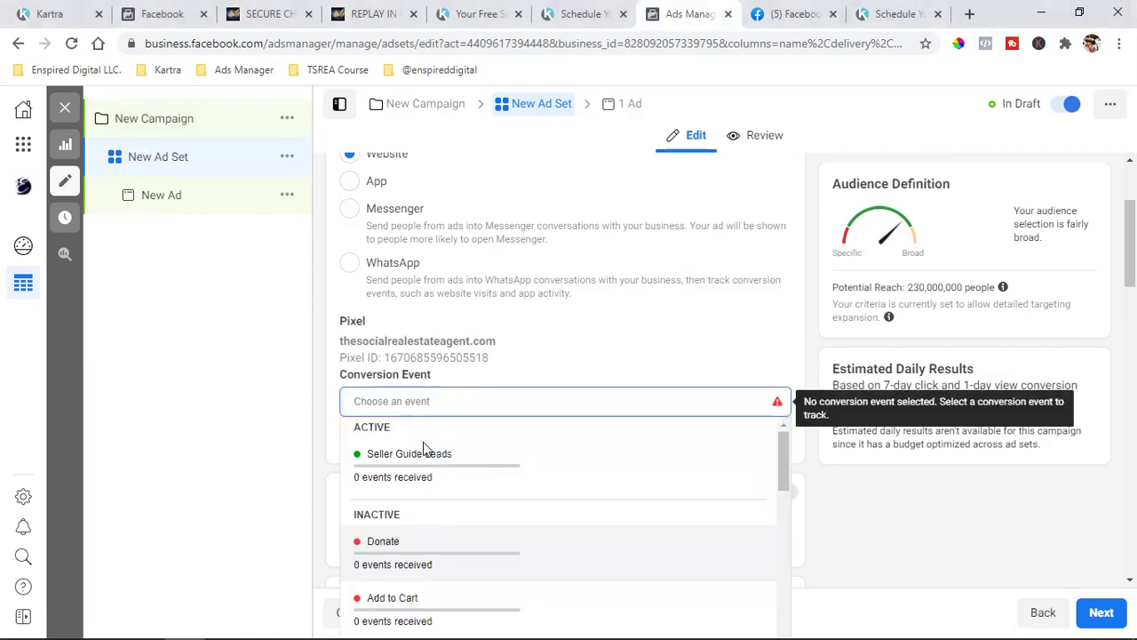
mouse_move(404, 469)
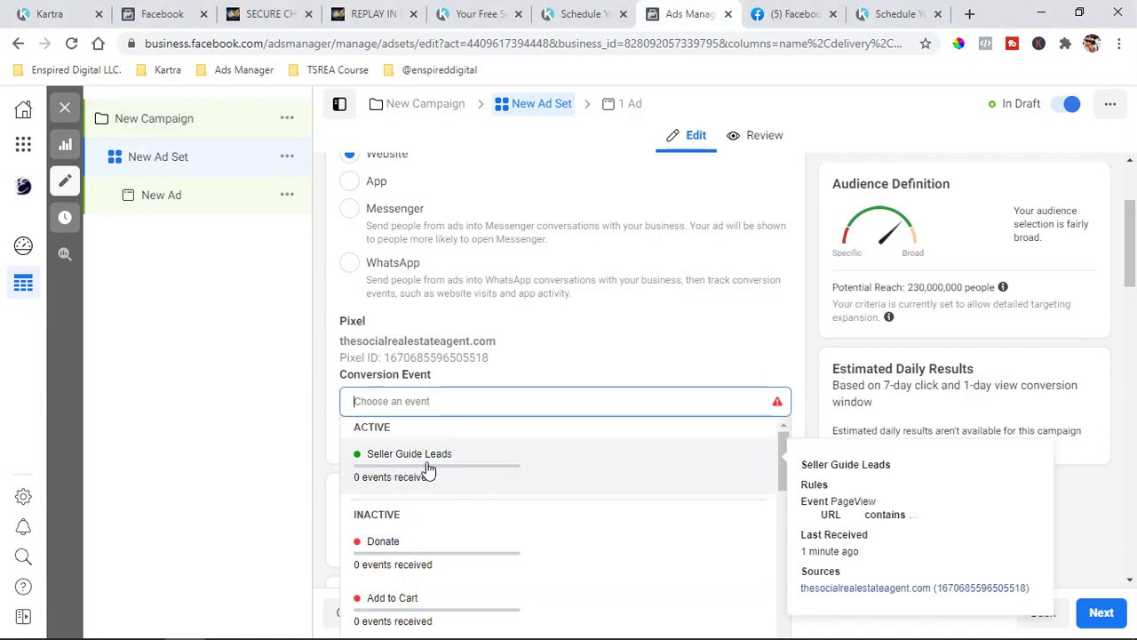
left_click(429, 470)
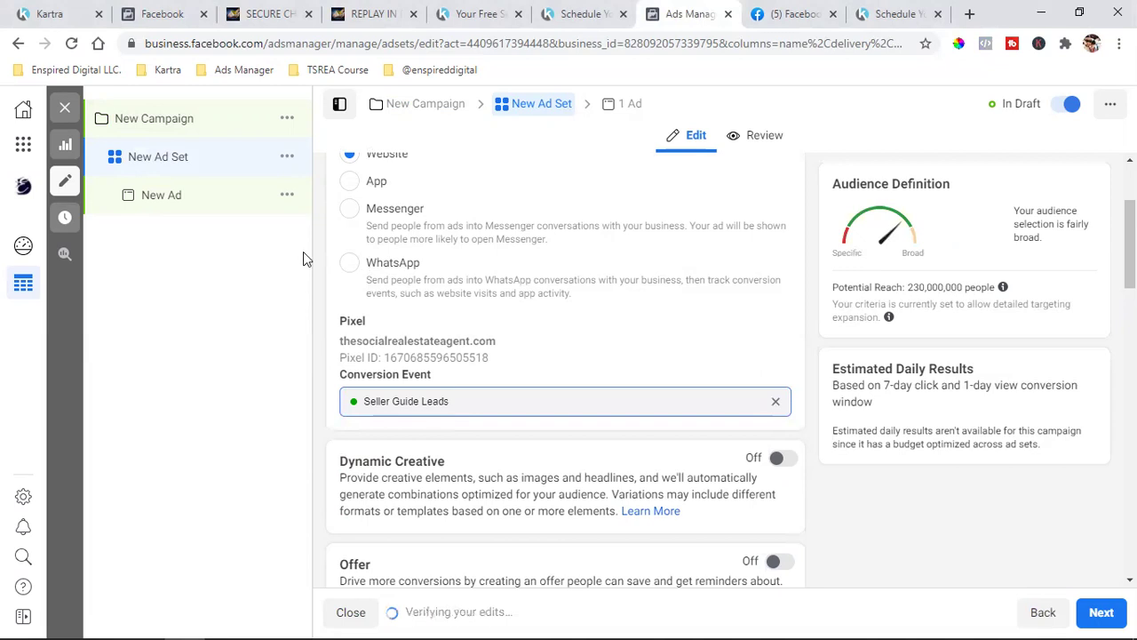
Review the new ad's format, creative, destination and website URL settings, and keep Learn More as the call to action.
left_click(155, 199)
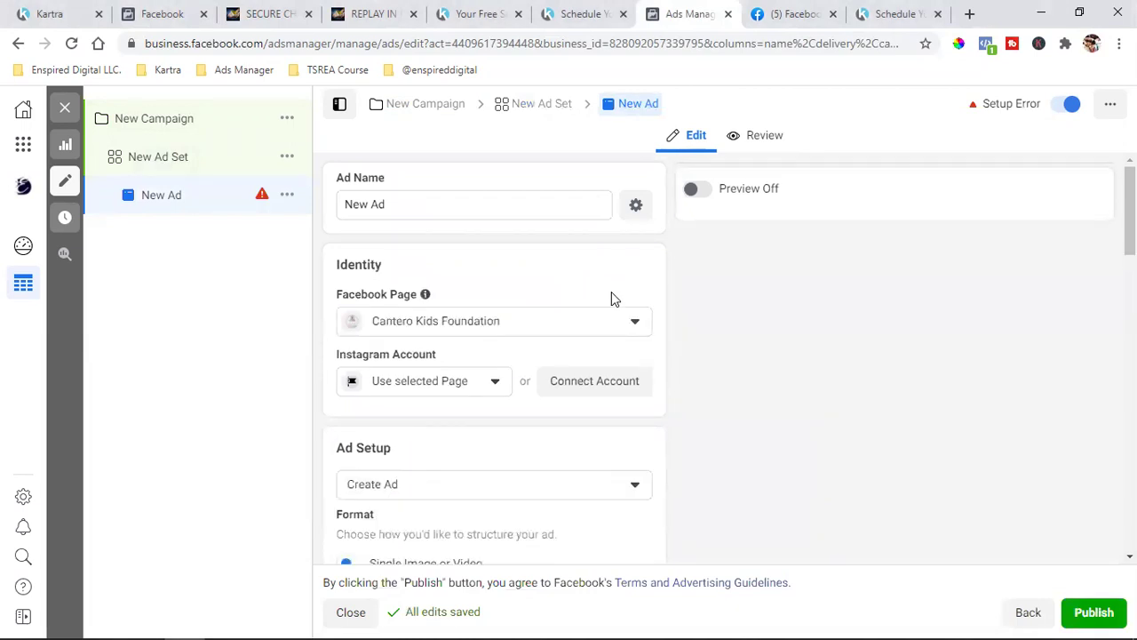
scroll(611, 299, "down", 1)
scroll(611, 298, "down", 5)
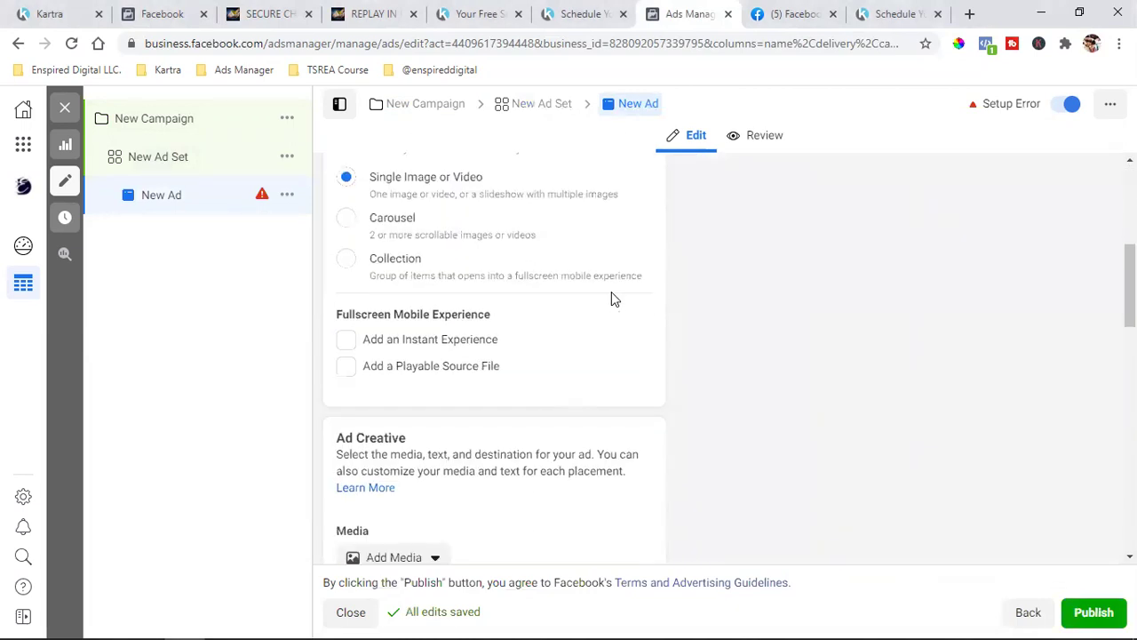
scroll(611, 298, "down", 4)
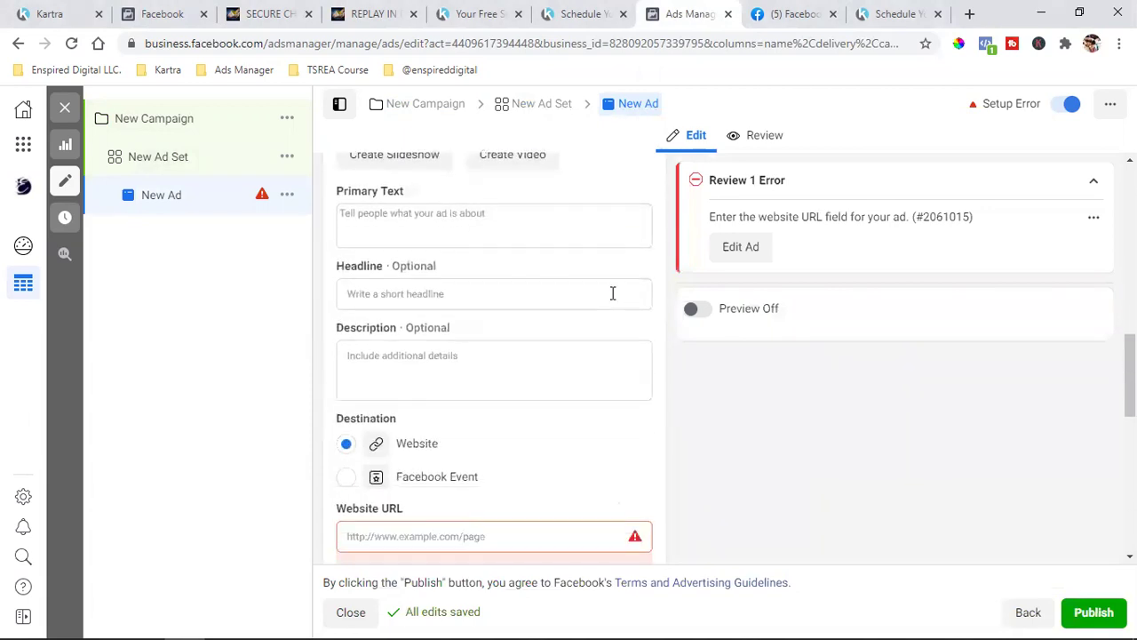
scroll(612, 299, "down", 1)
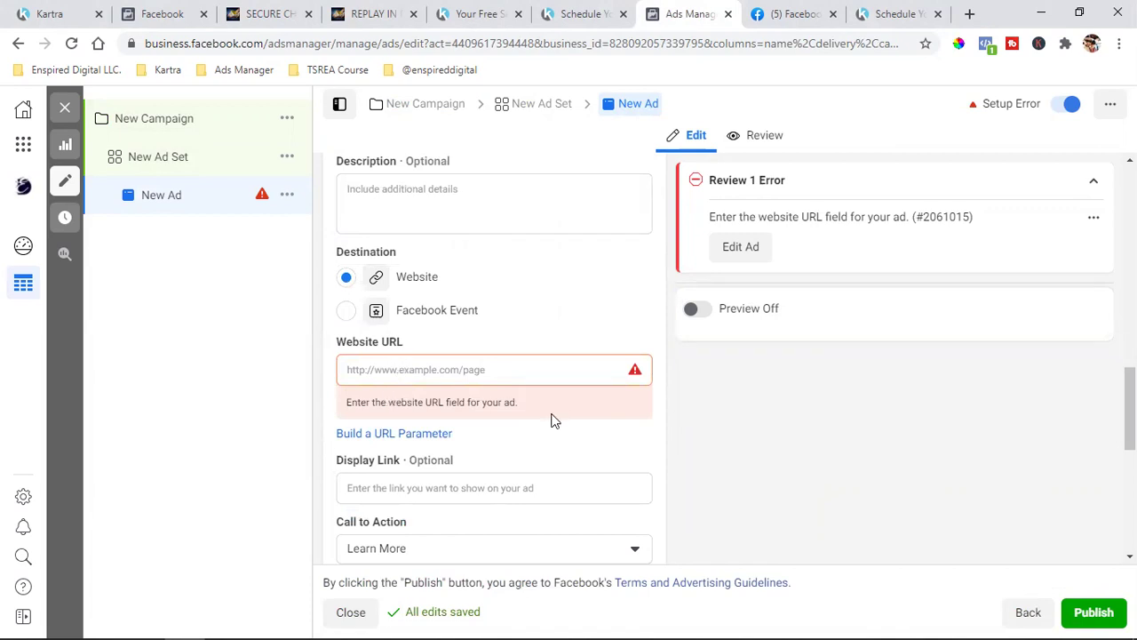
scroll(596, 430, "down", 1)
scroll(445, 432, "down", 2)
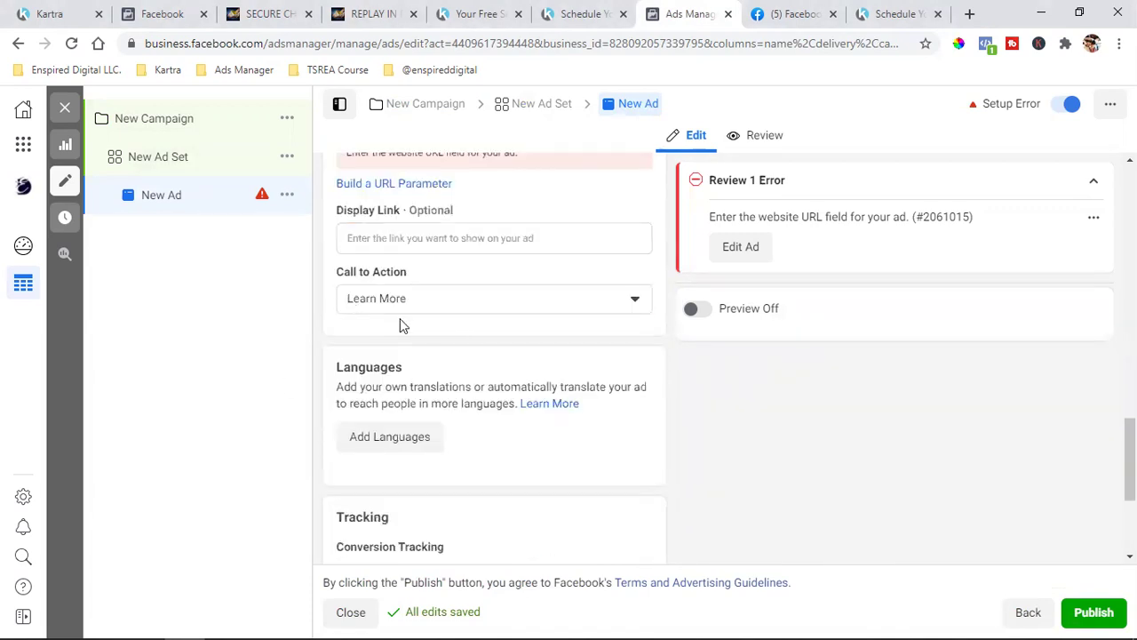
left_click(408, 302)
scroll(386, 435, "down", 2)
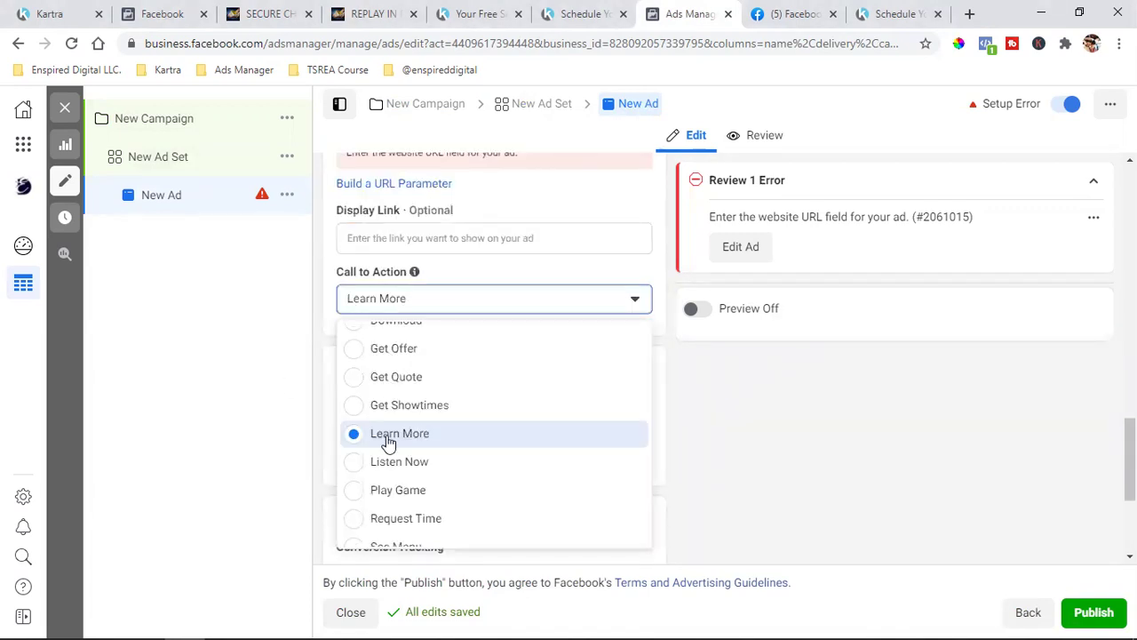
left_click(386, 435)
scroll(468, 373, "up", 4)
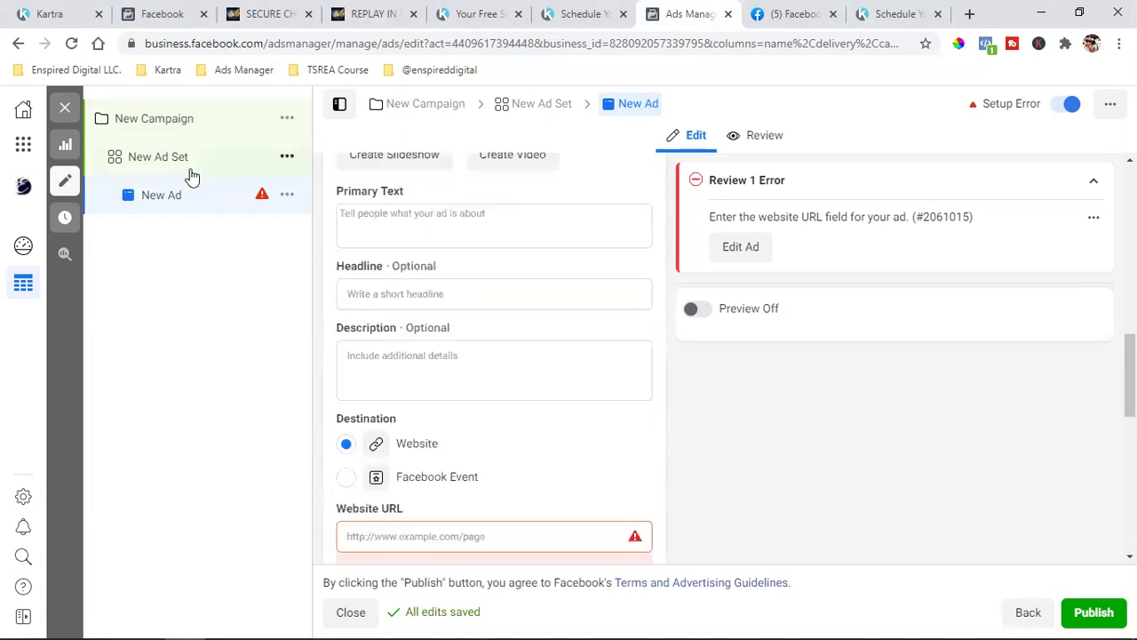
Return to the new ad set and review its conversion event and its budget and schedule settings.
left_click(151, 169)
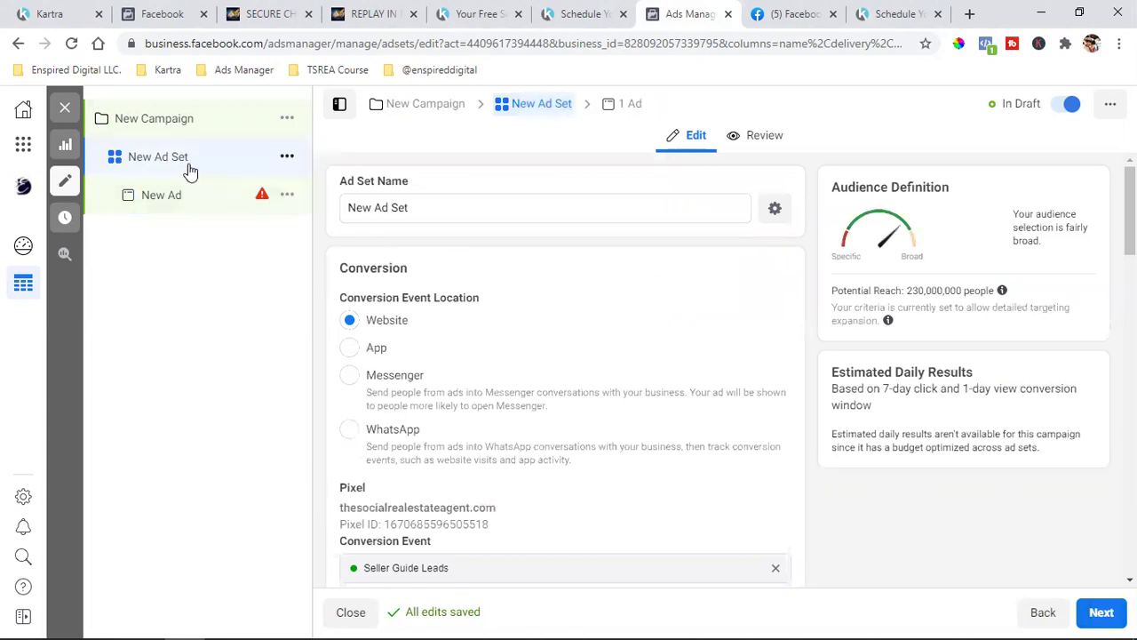
scroll(556, 344, "down", 4)
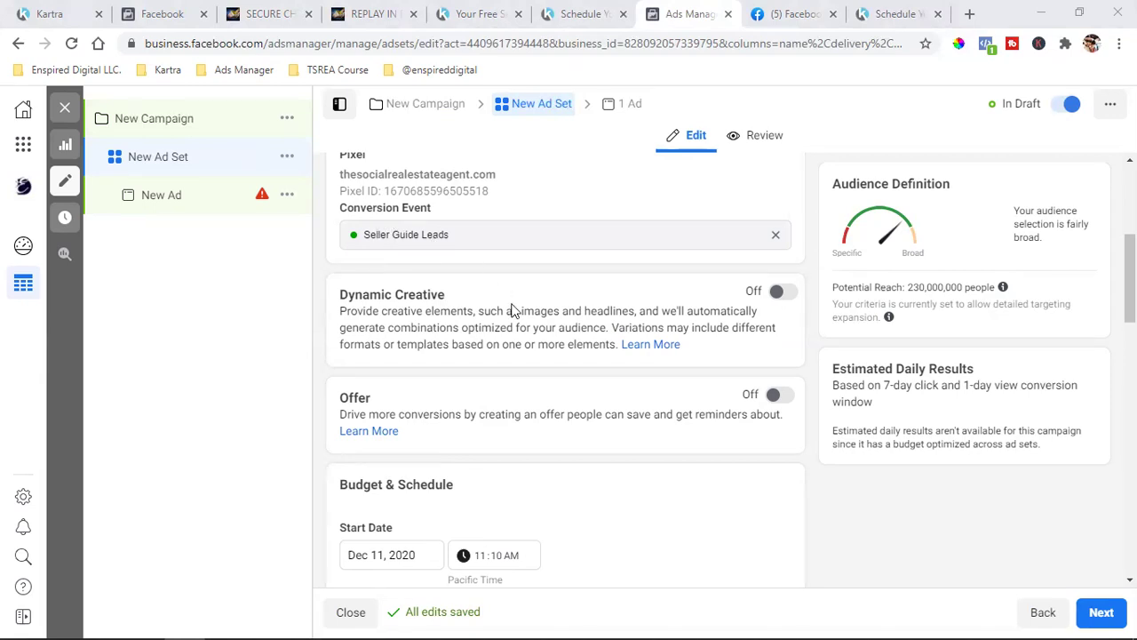
left_click(409, 232)
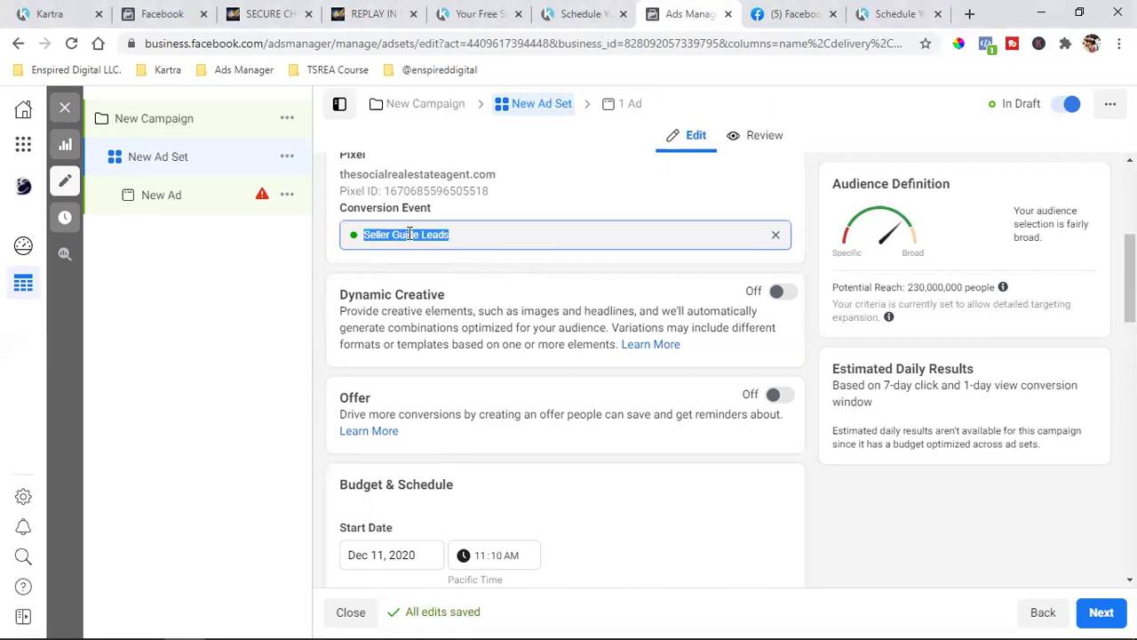
left_click(462, 283)
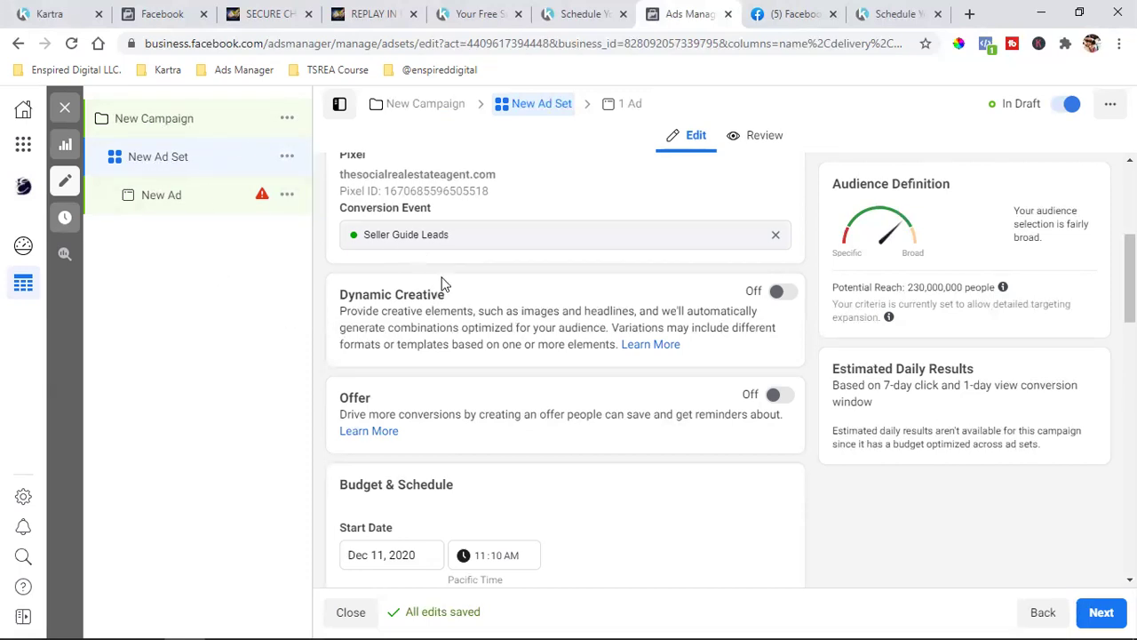
scroll(500, 306, "down", 2)
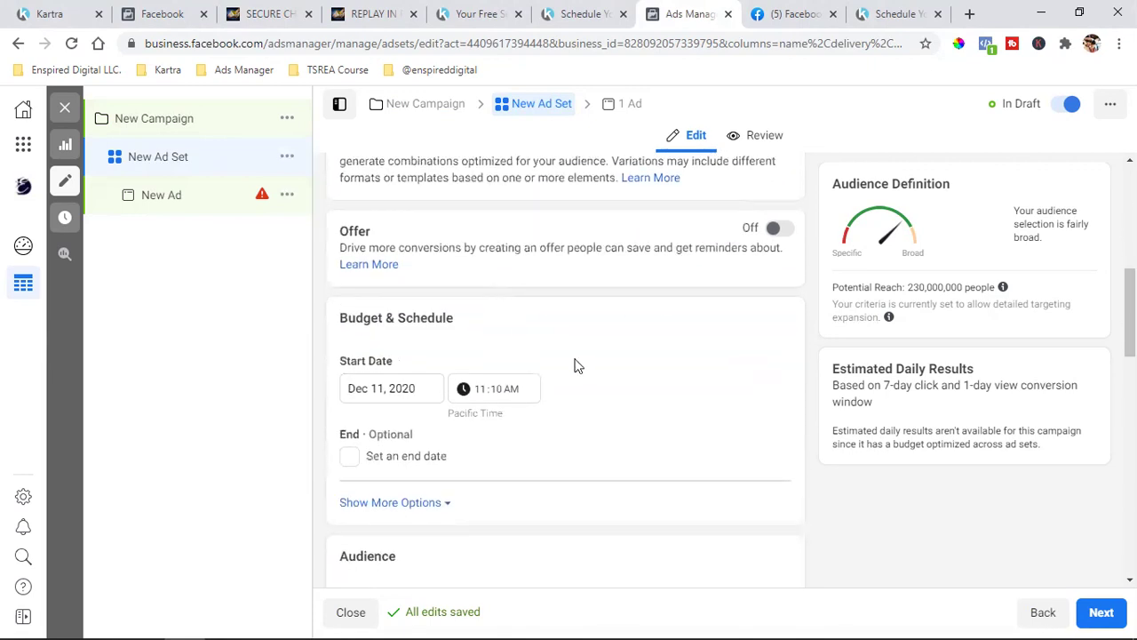